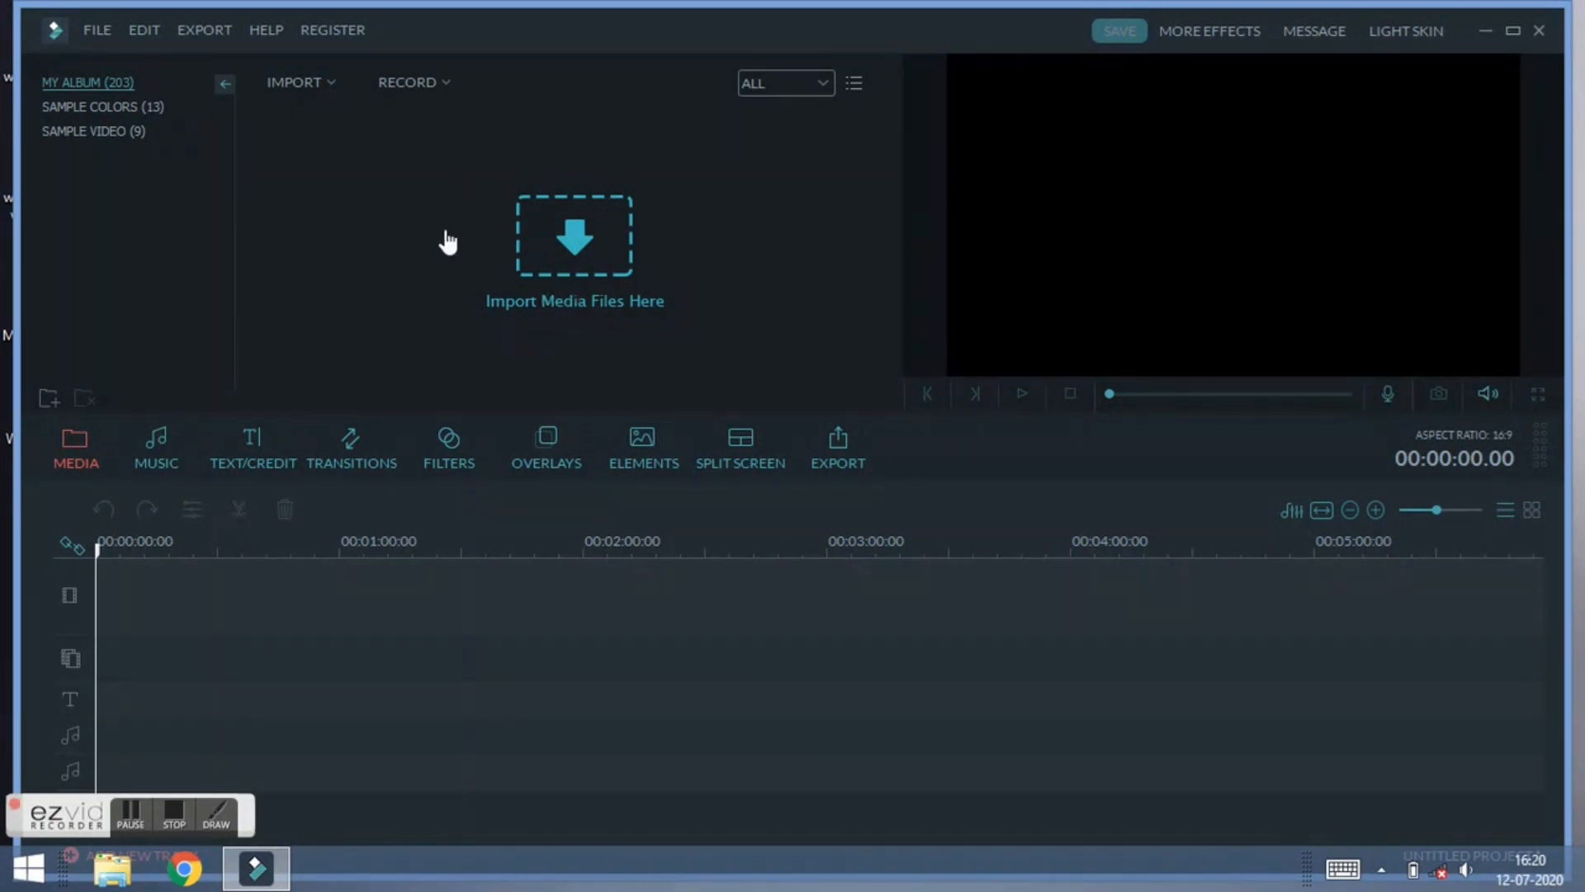
left_click(330, 82)
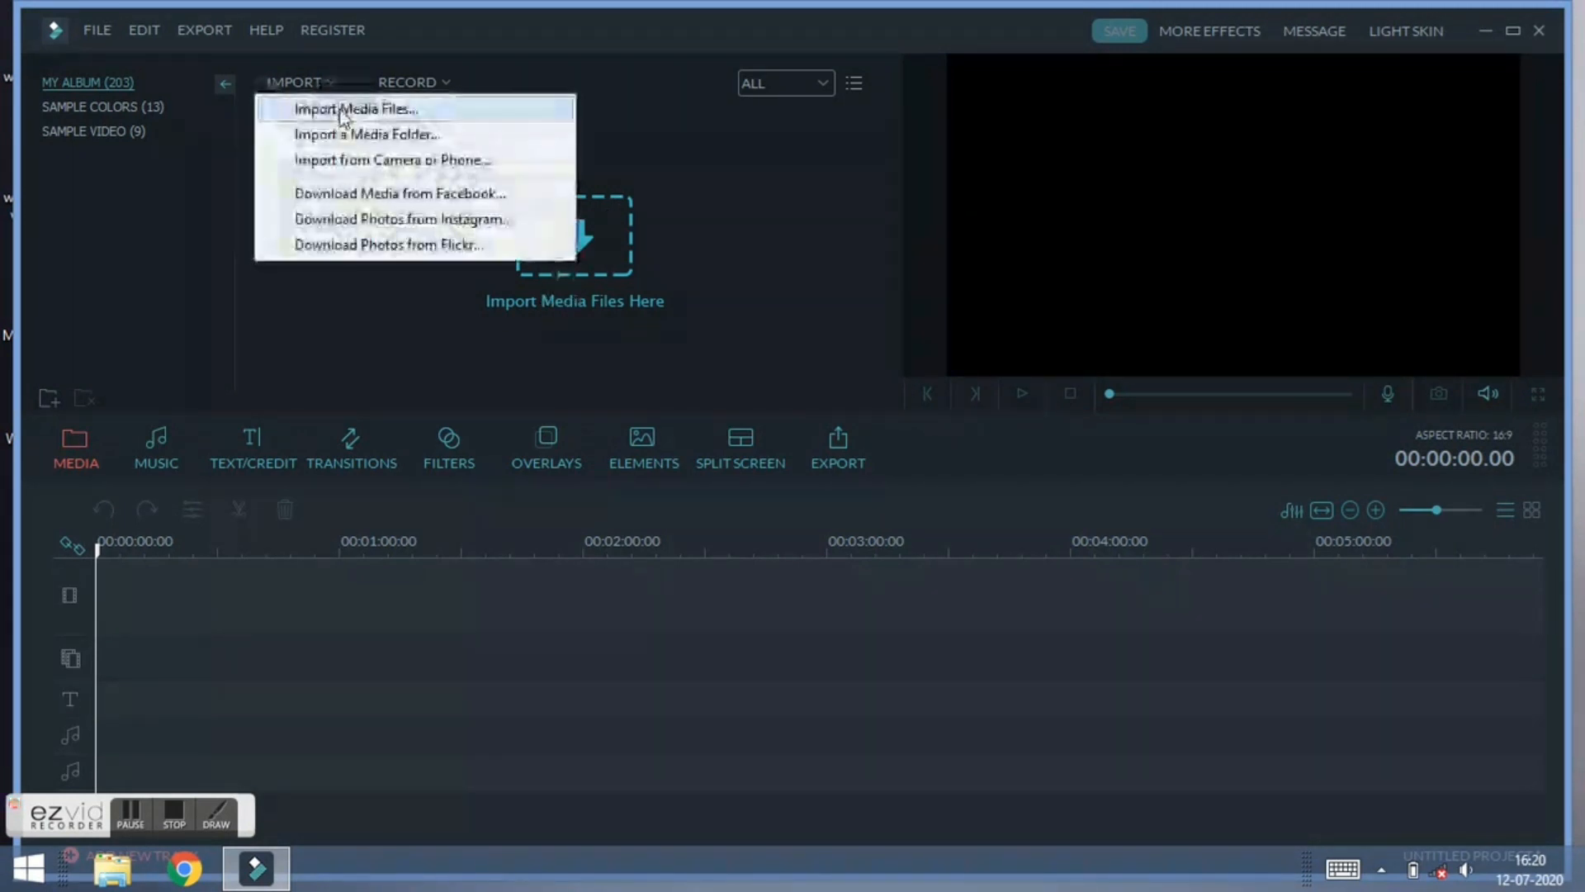
left_click(339, 108)
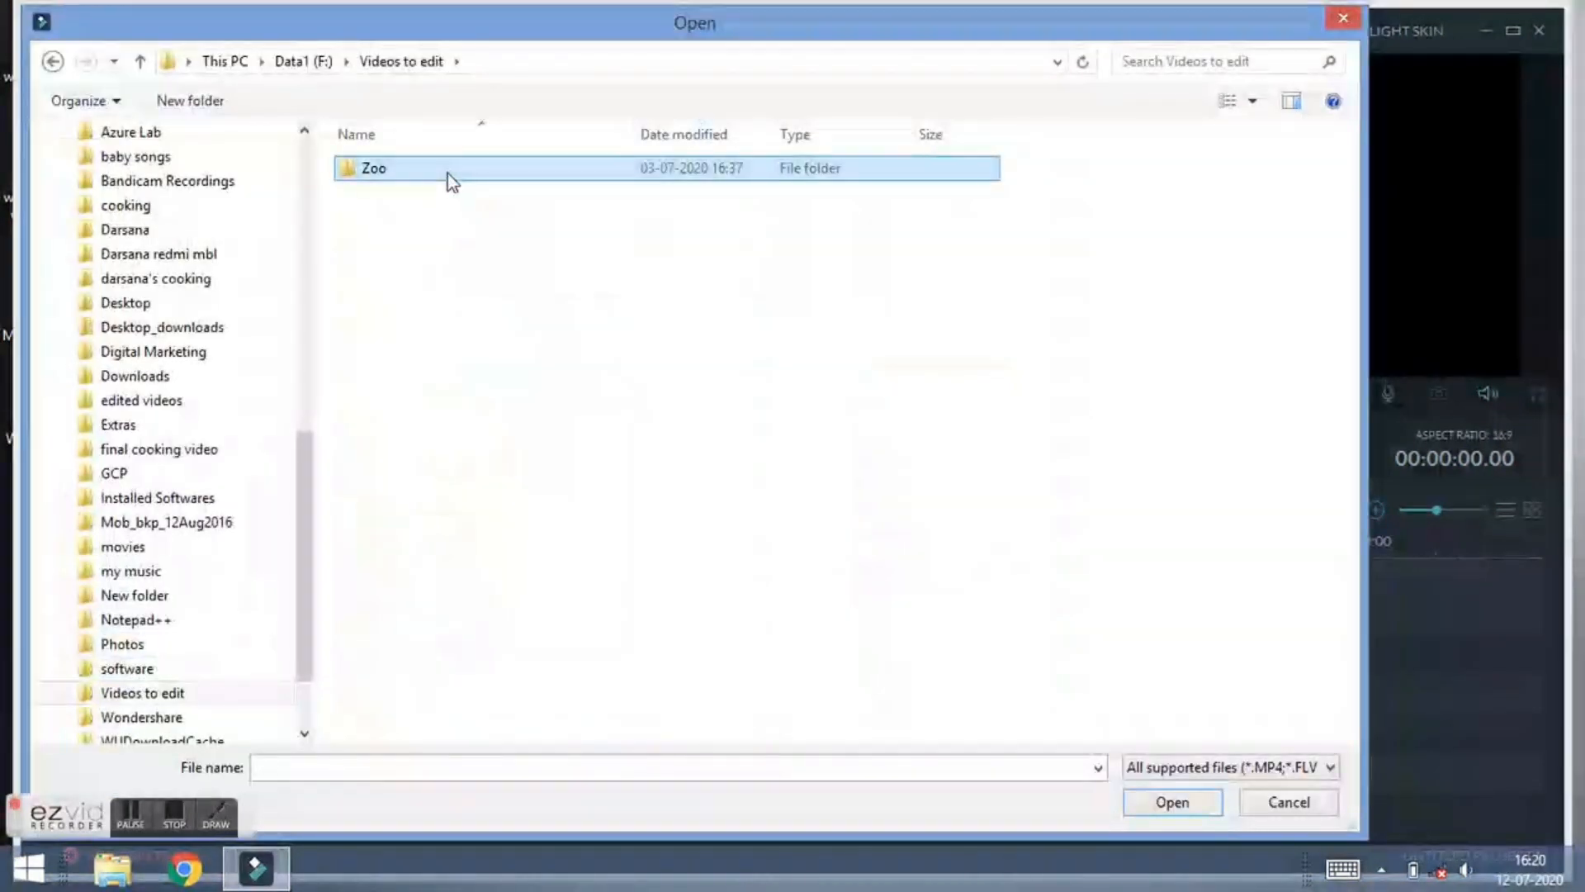
double_click(448, 173)
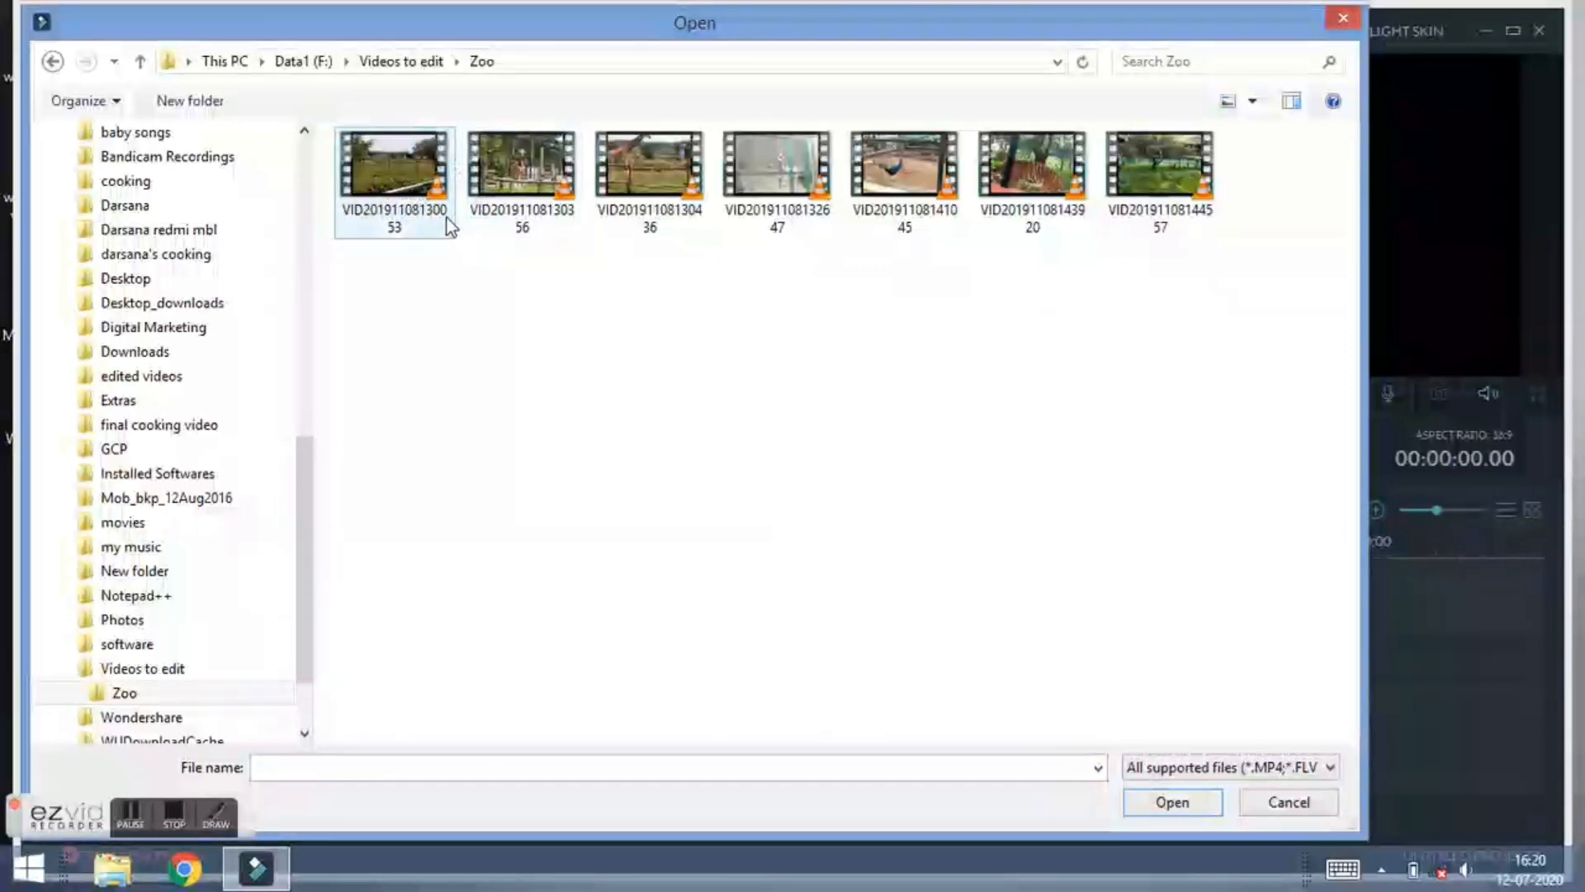
left_click(405, 210)
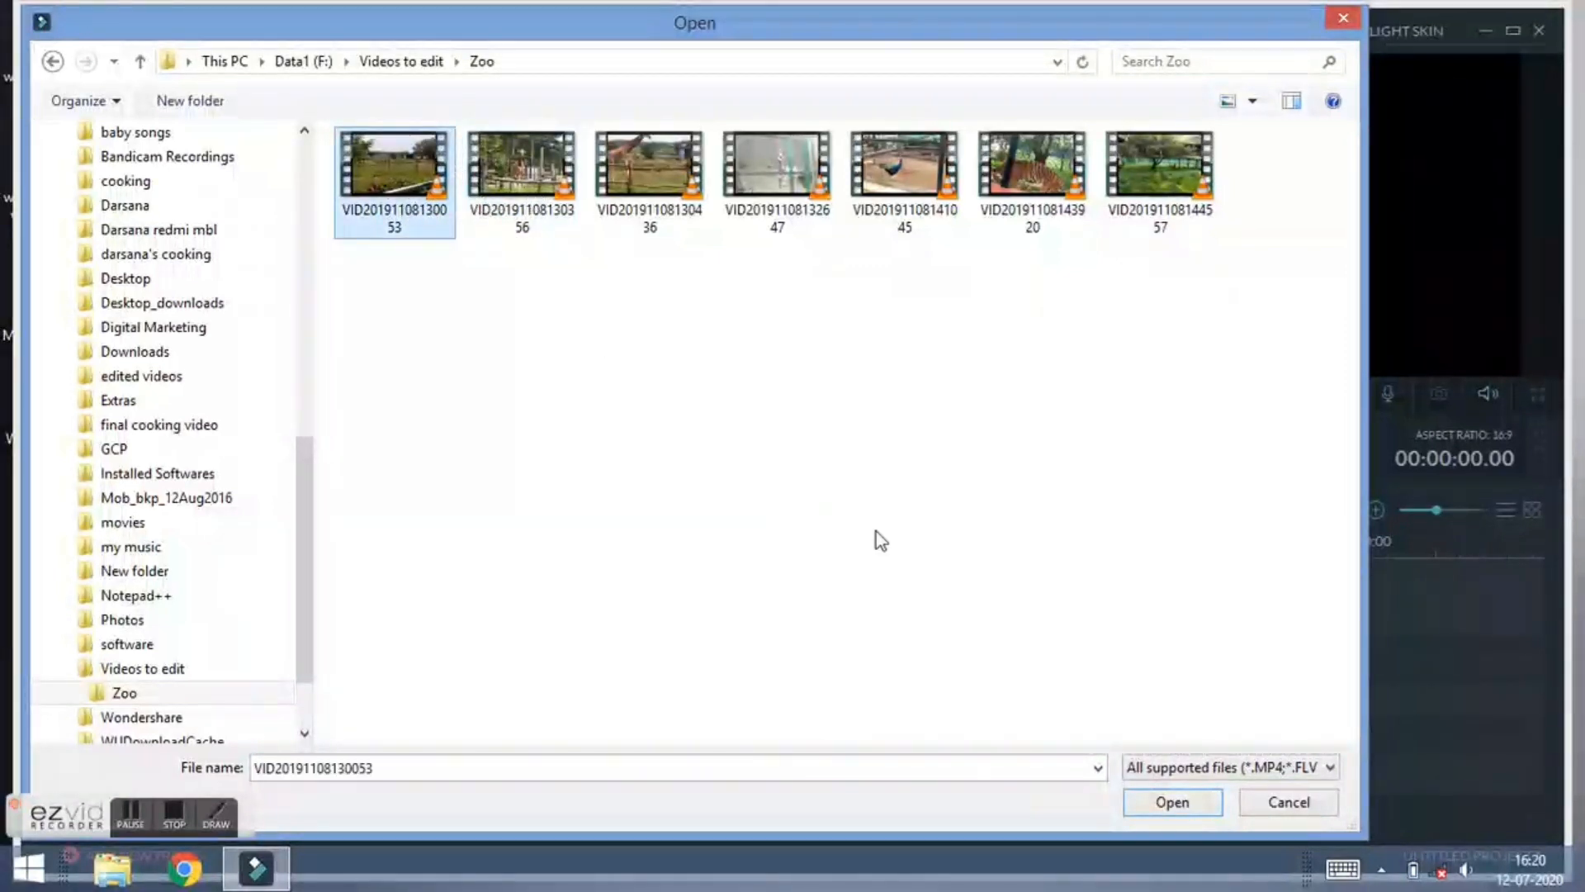
left_click(1165, 801)
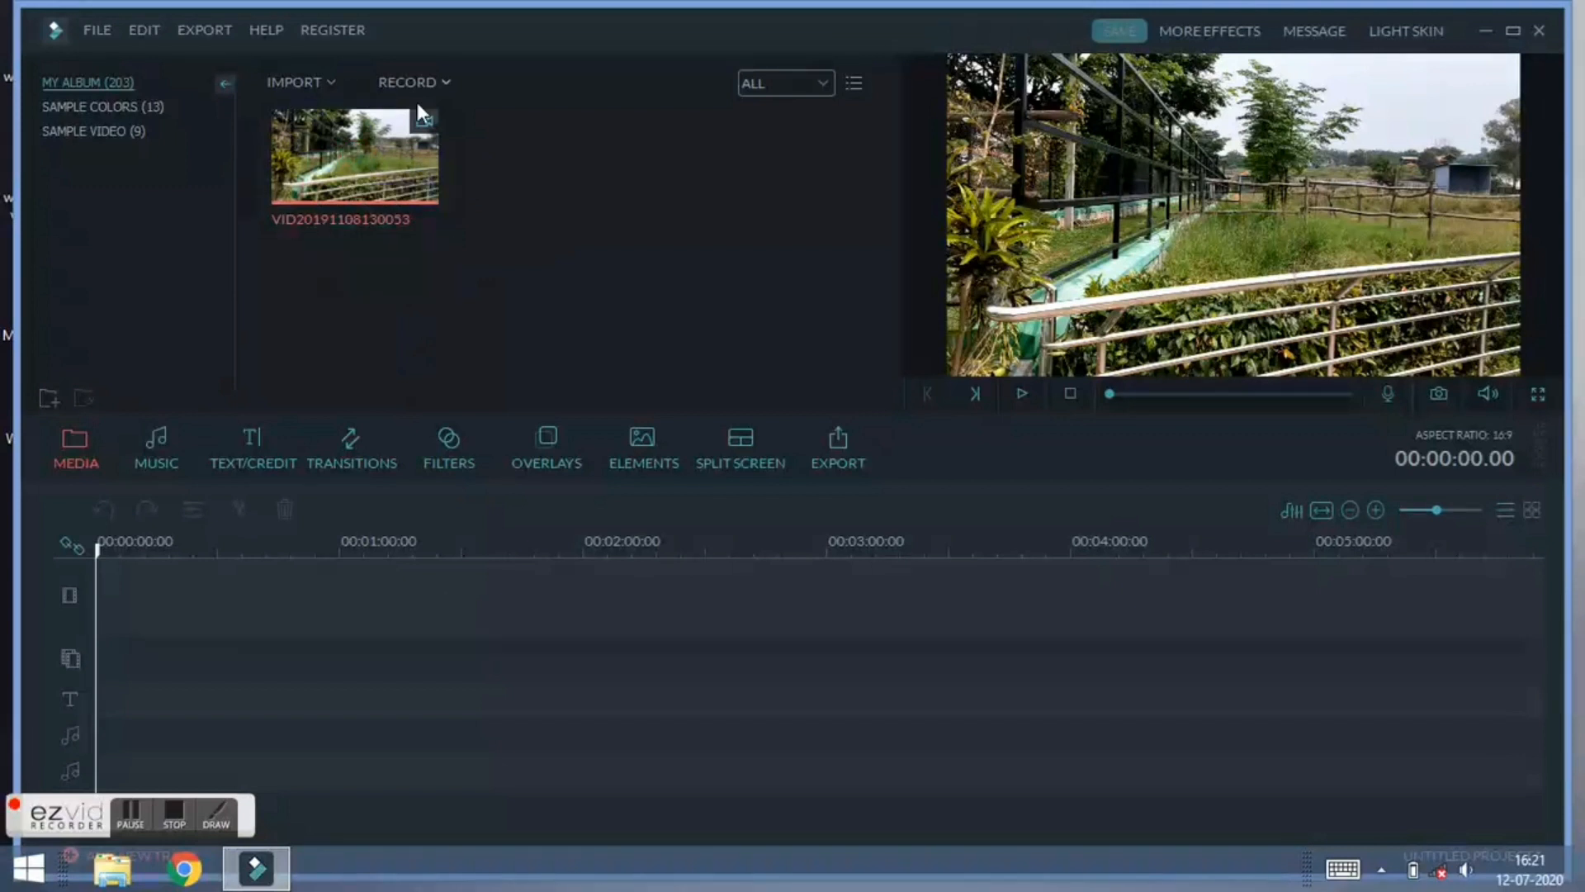
left_click(353, 155)
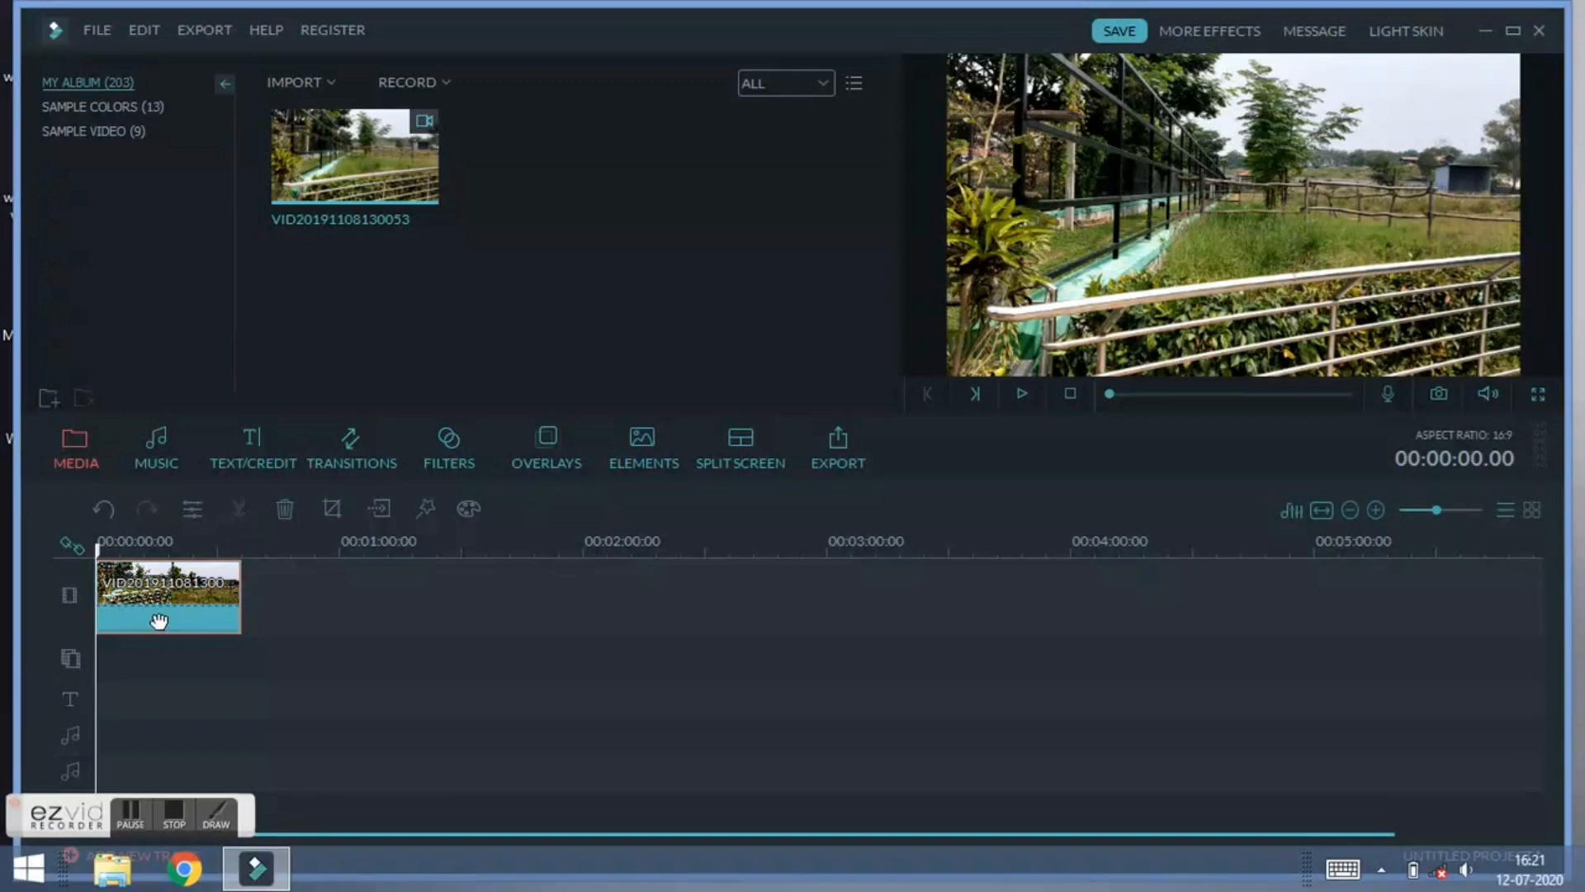
Step: Preview the placed clip, including in full screen, and scrub through it from start to end
left_click(1019, 394)
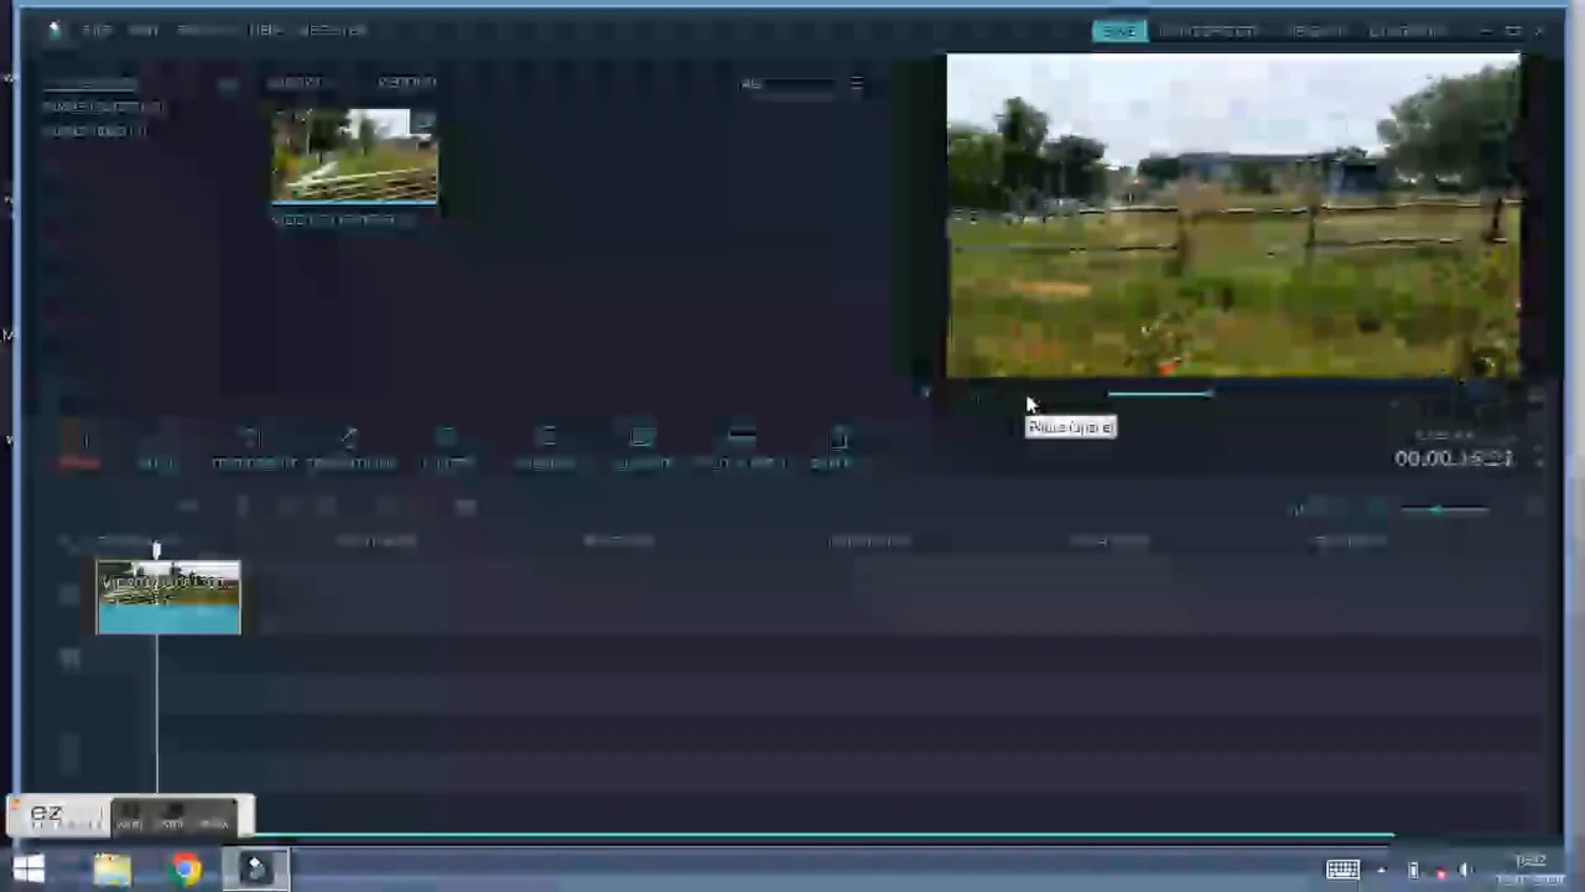
double_click(1116, 256)
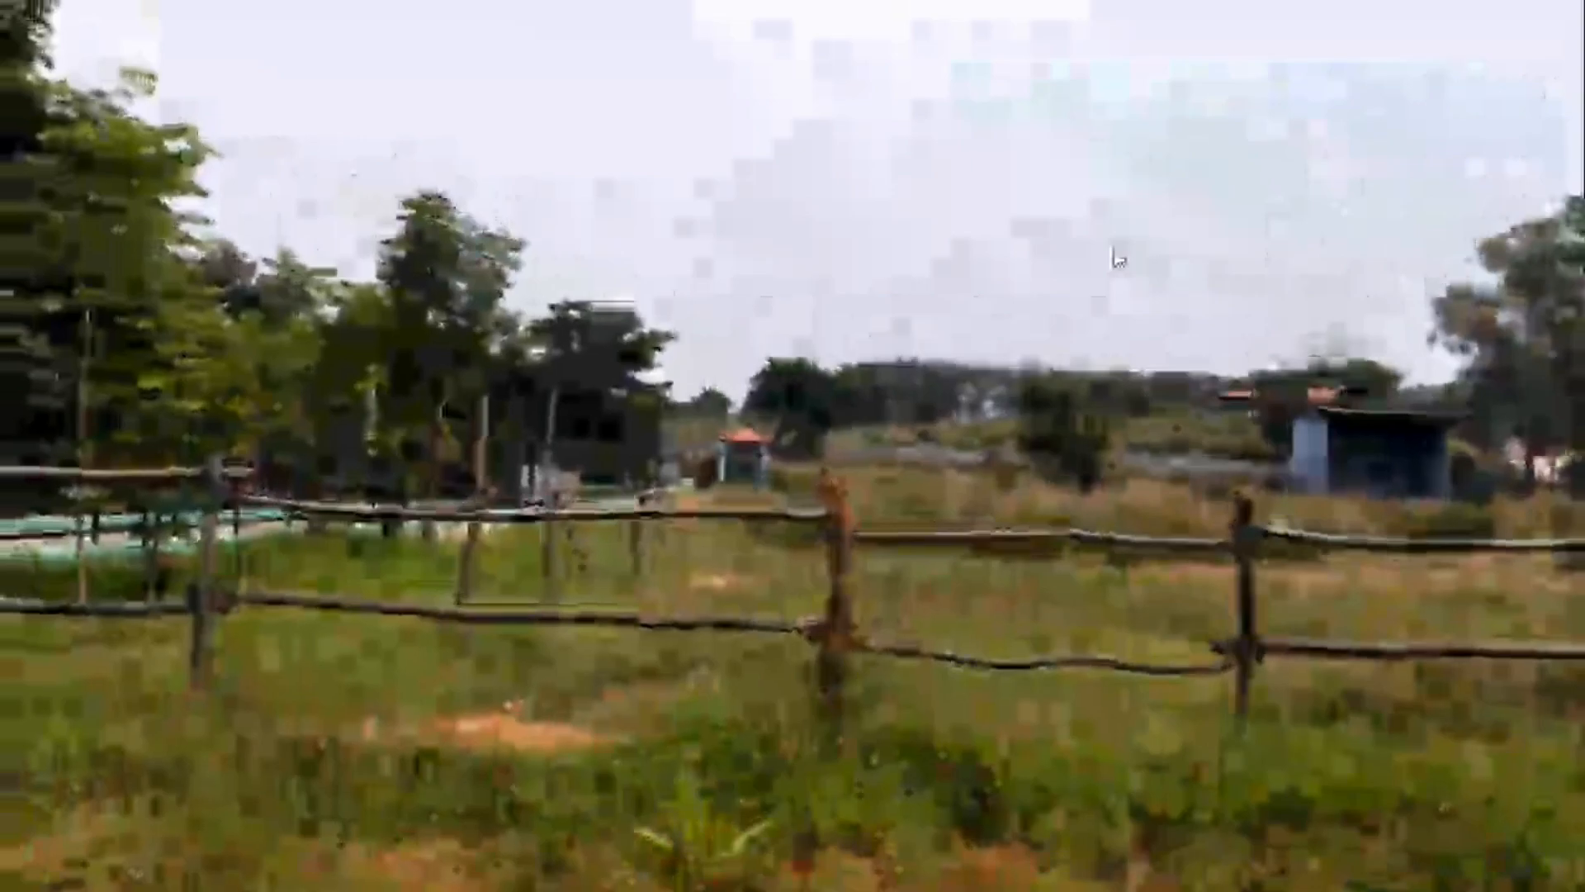
double_click(1116, 255)
left_click_drag(206, 548, 258, 545)
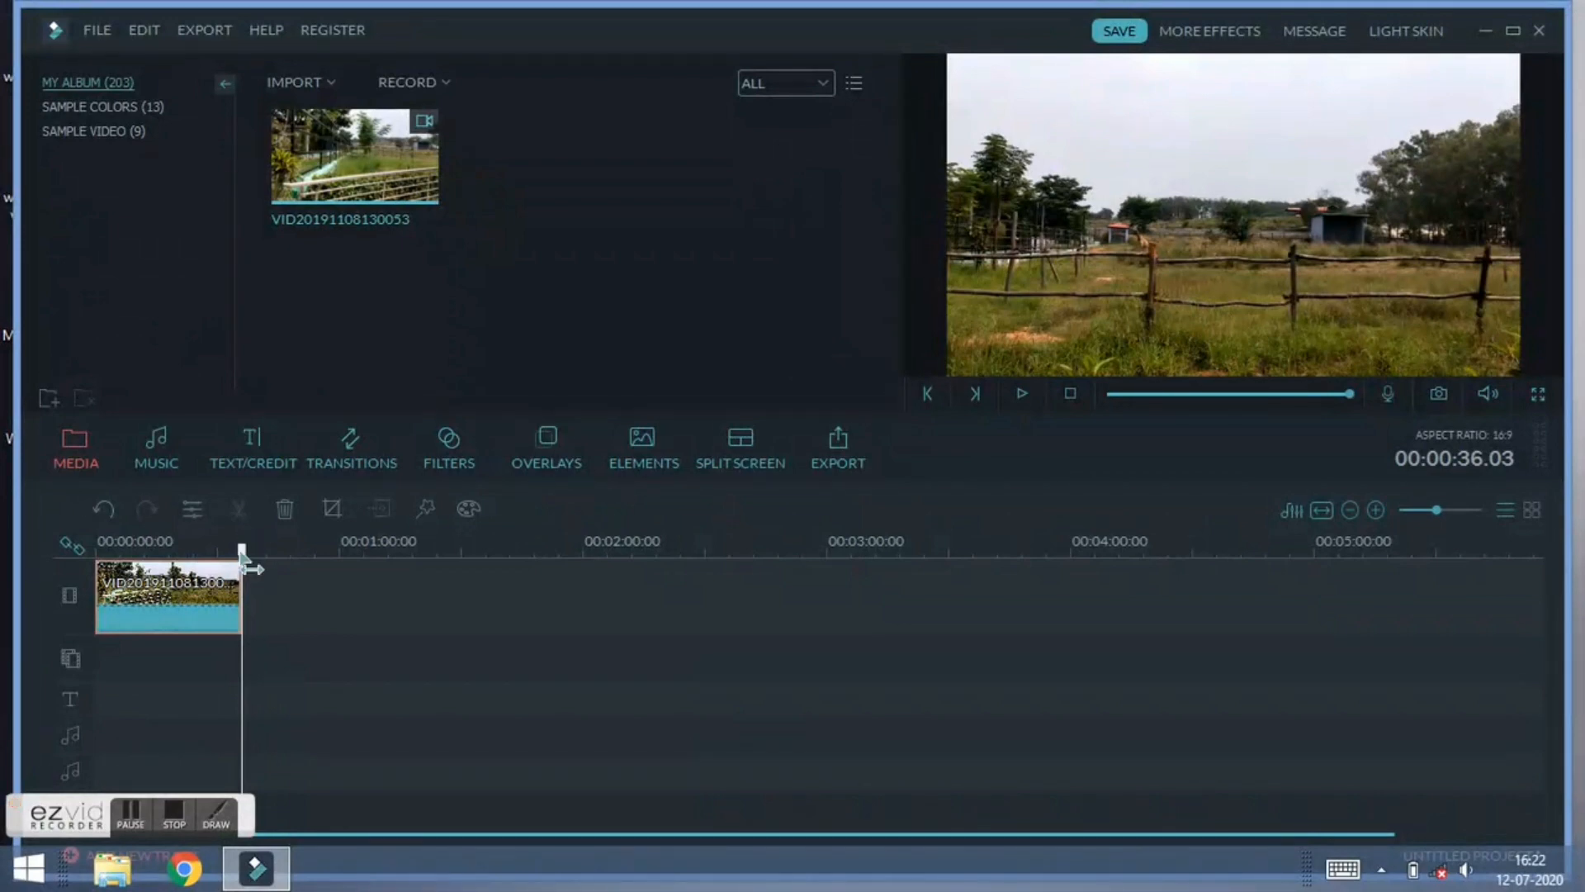
left_click_drag(243, 552, 83, 550)
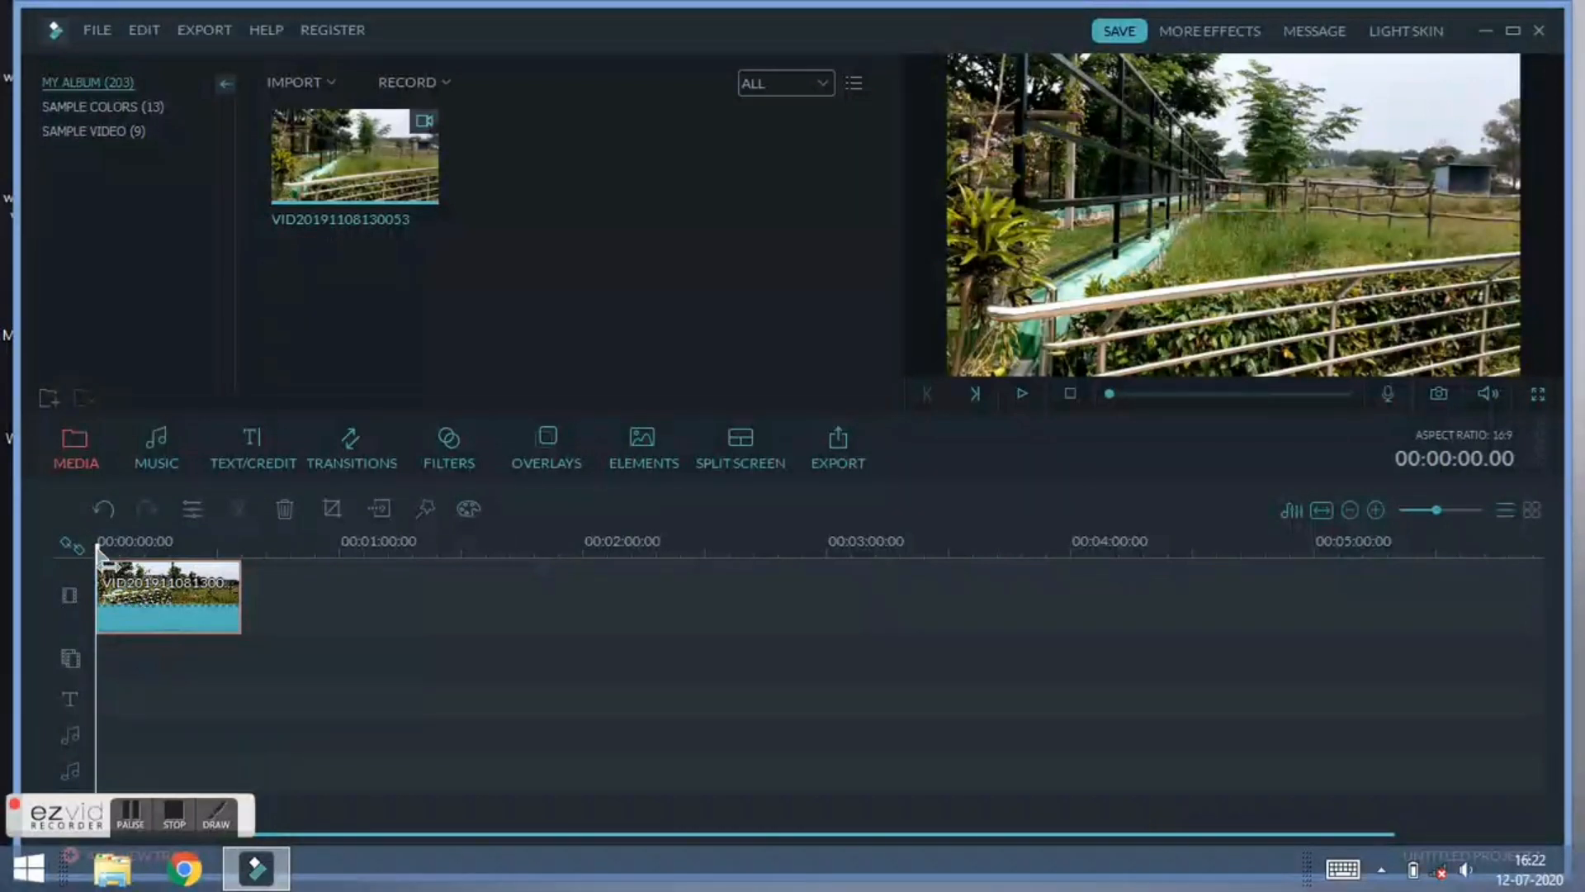
left_click_drag(98, 551, 311, 555)
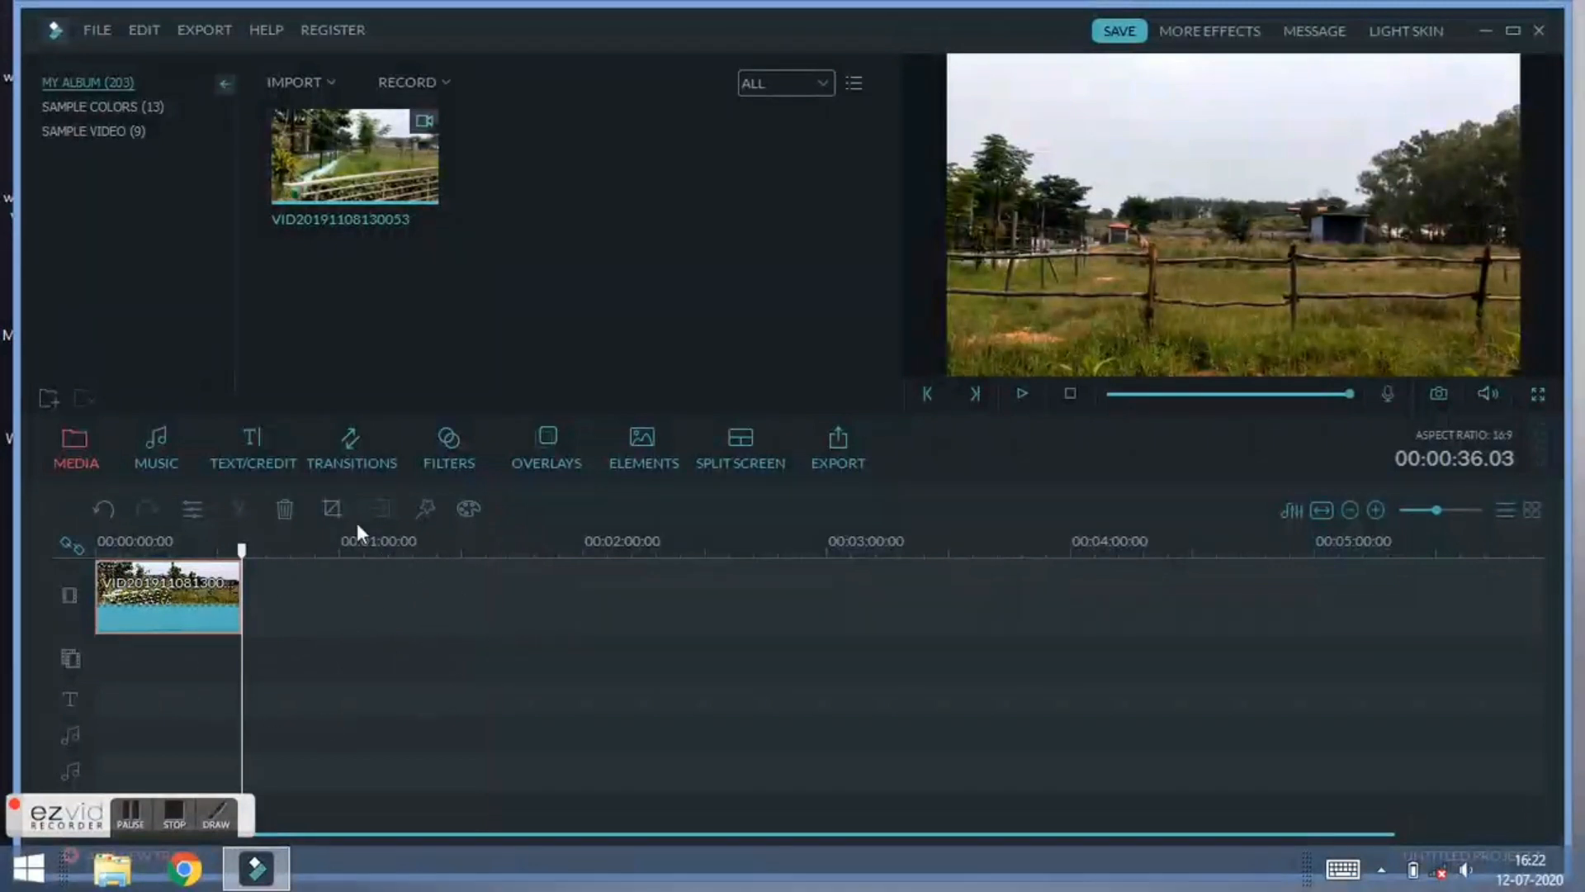
Step: Import the other six videos from the Zoo folder and append them after the first clip on the video track
left_click(320, 78)
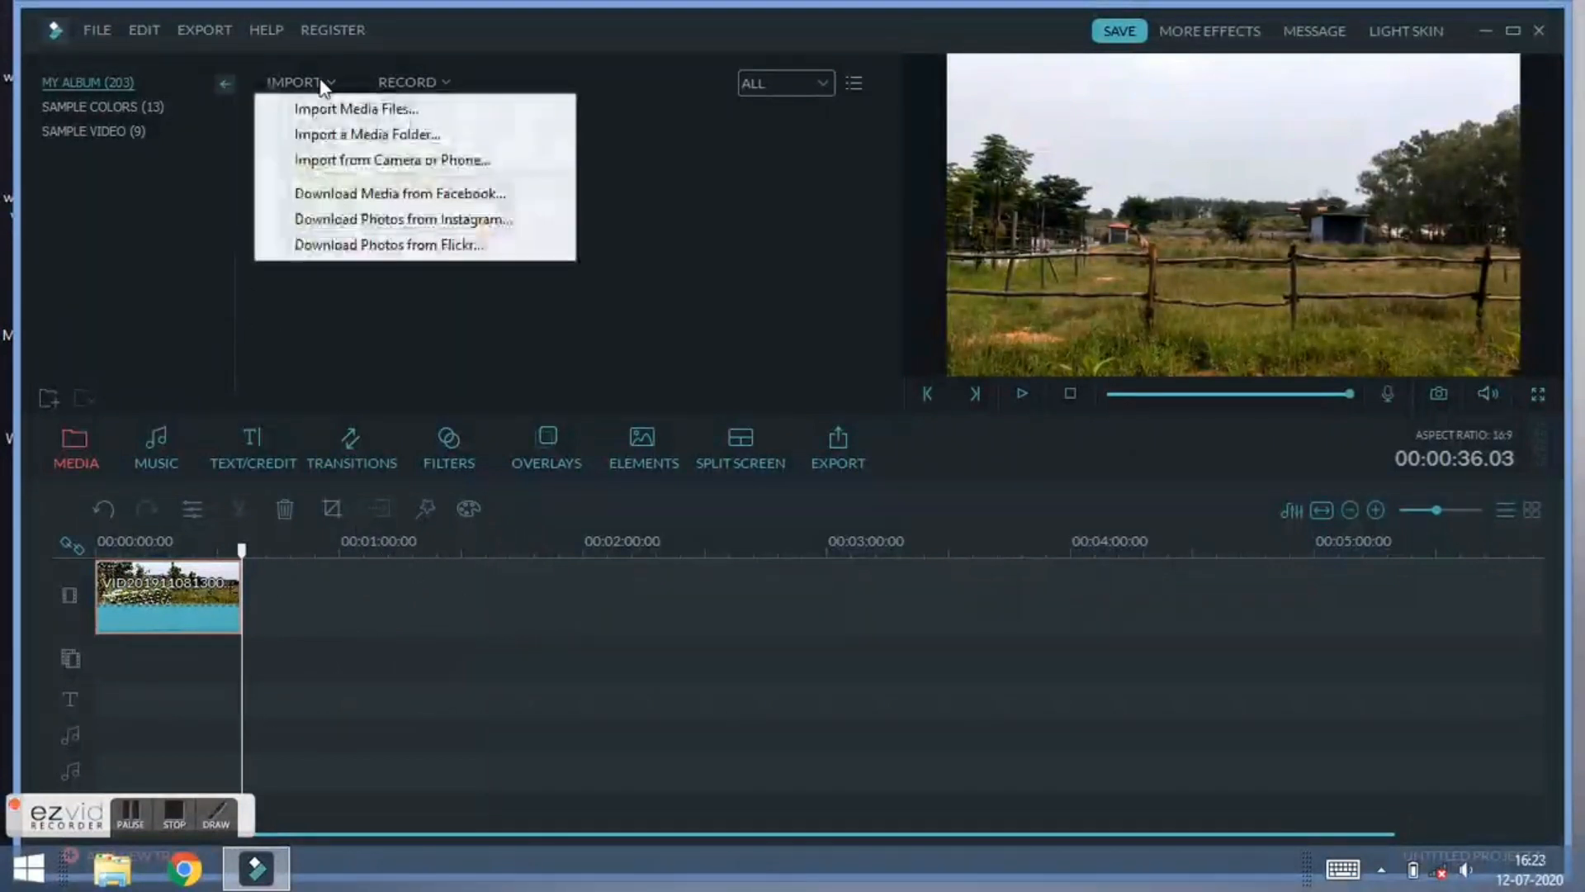
left_click(323, 107)
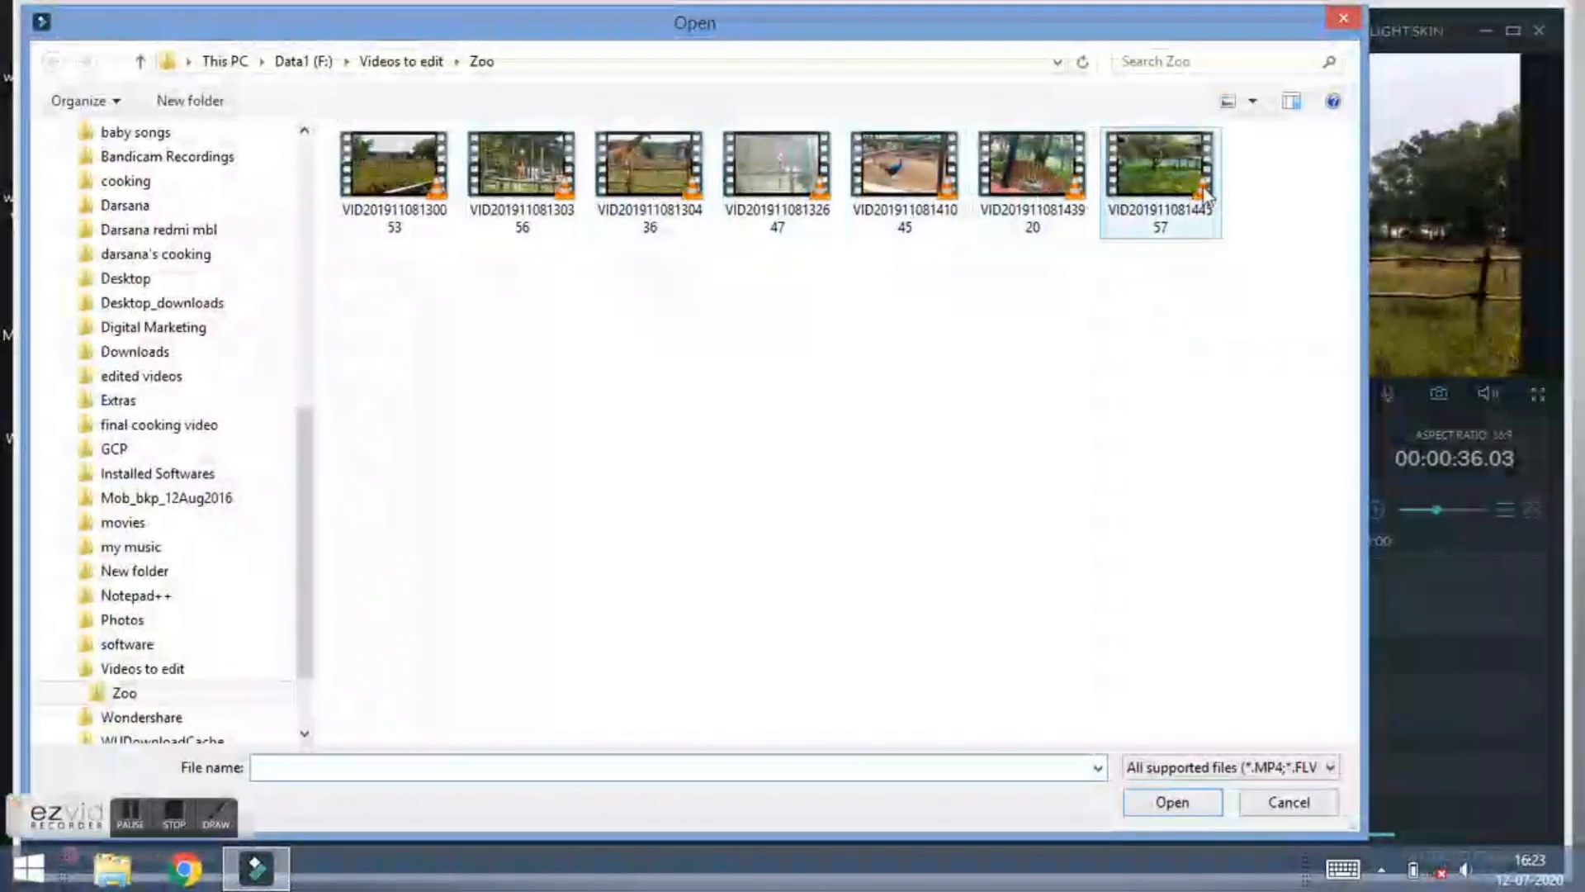
left_click_drag(496, 249, 1247, 150)
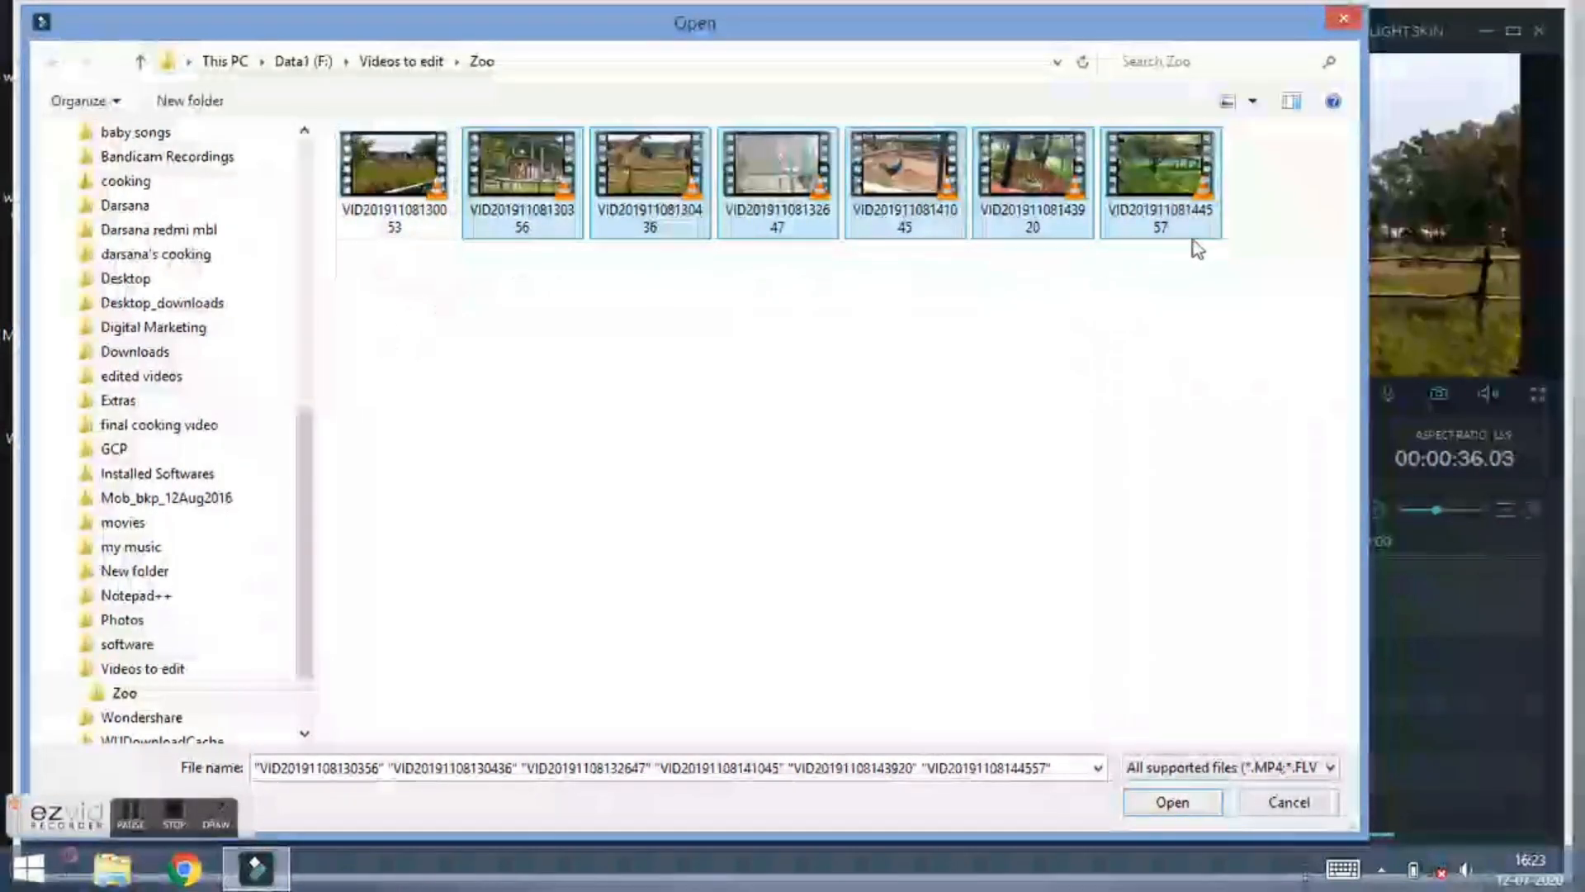
left_click(1153, 799)
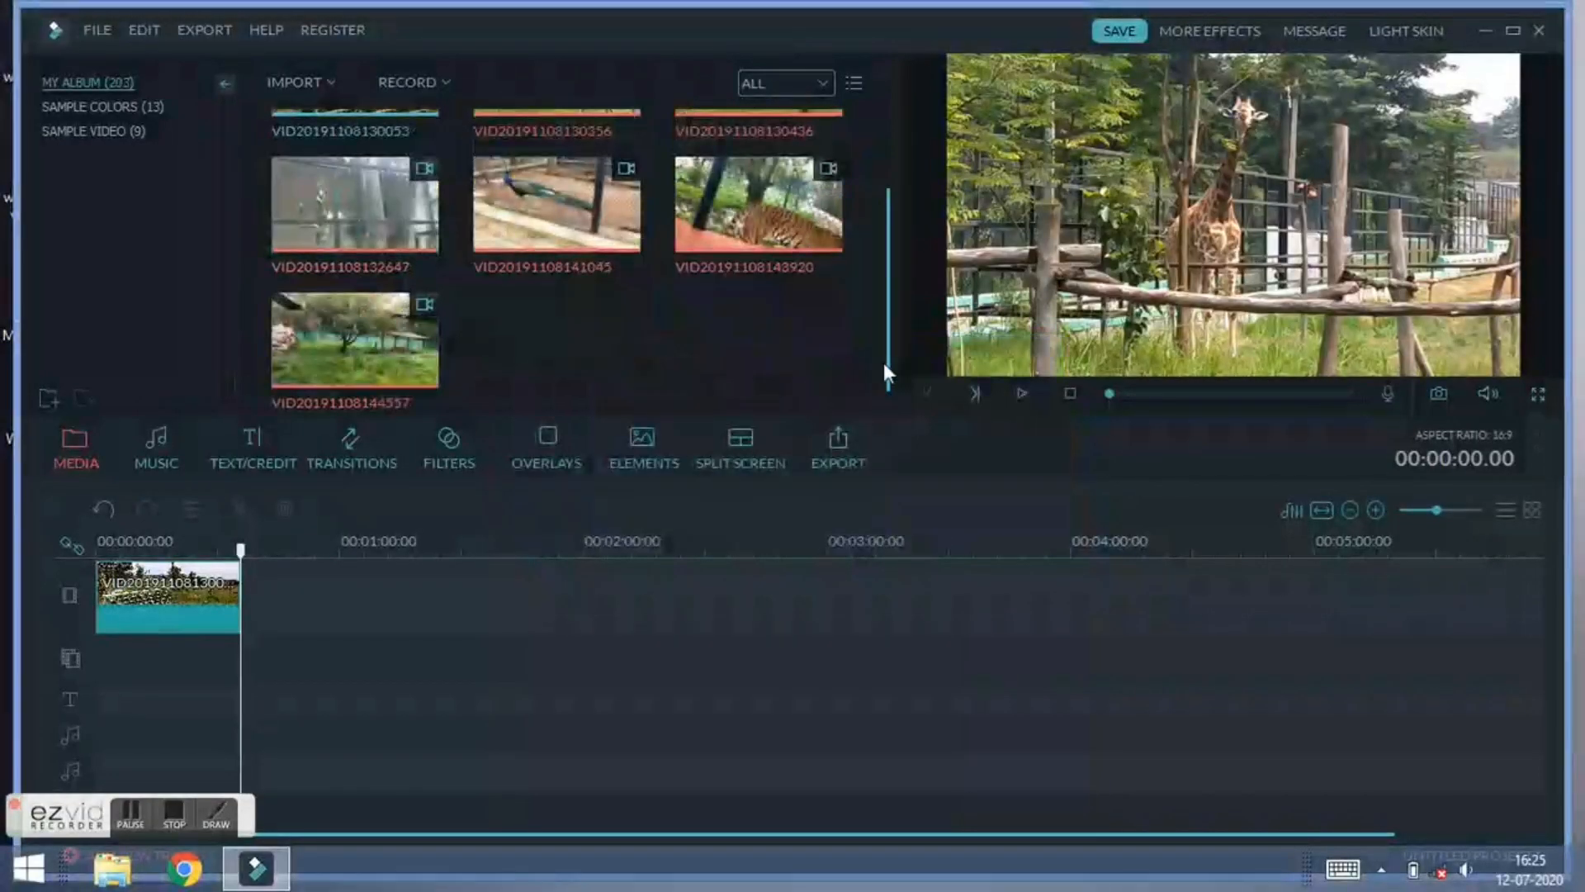
scroll(889, 339, "up", 1)
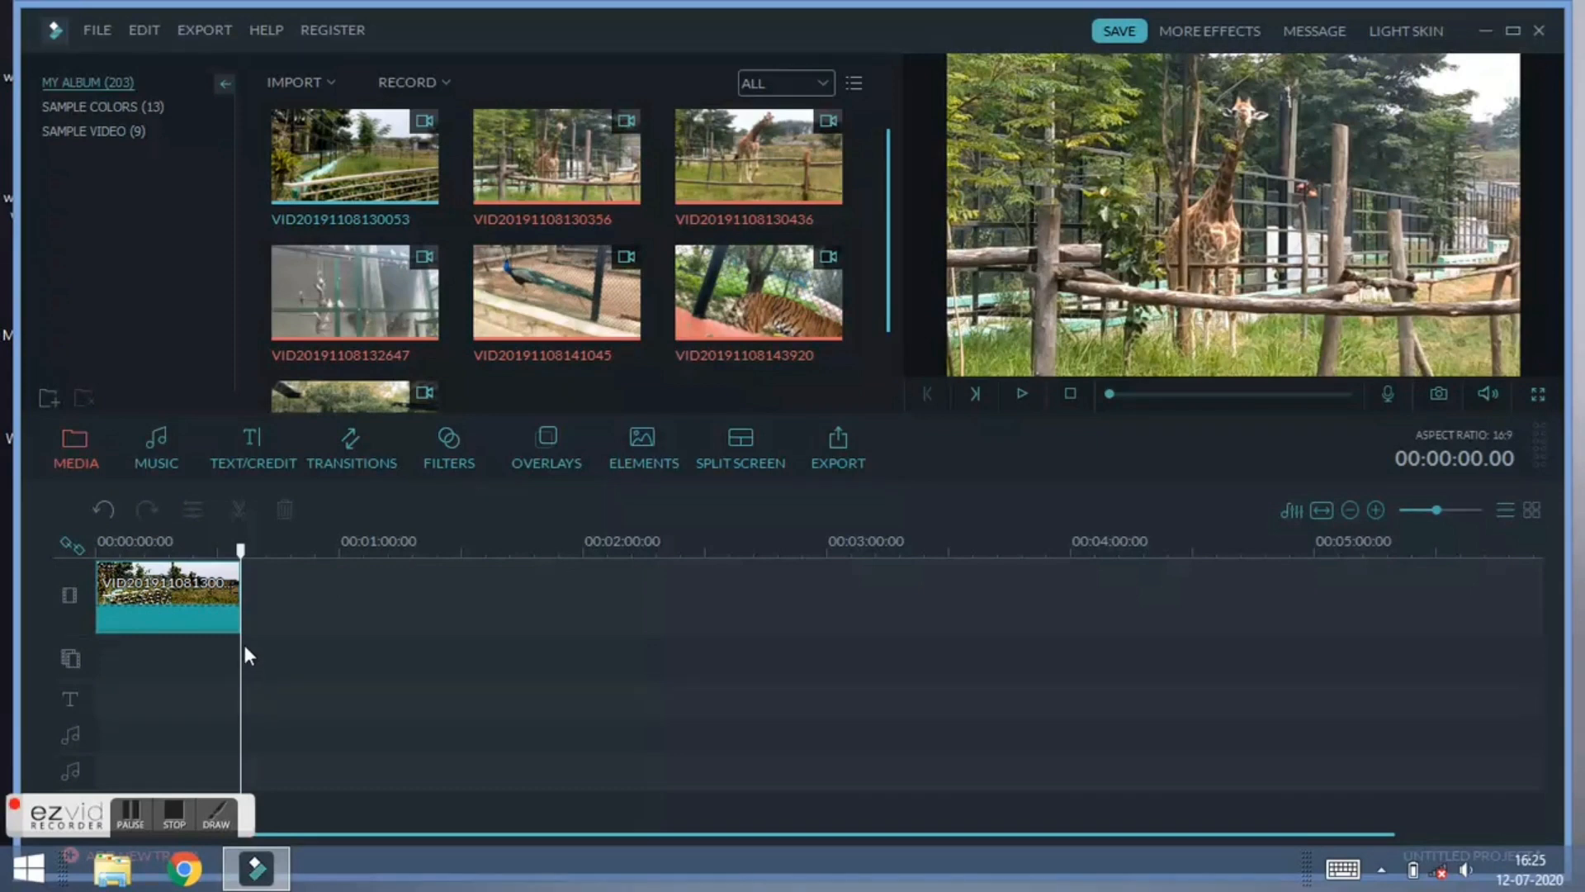
left_click(556, 157)
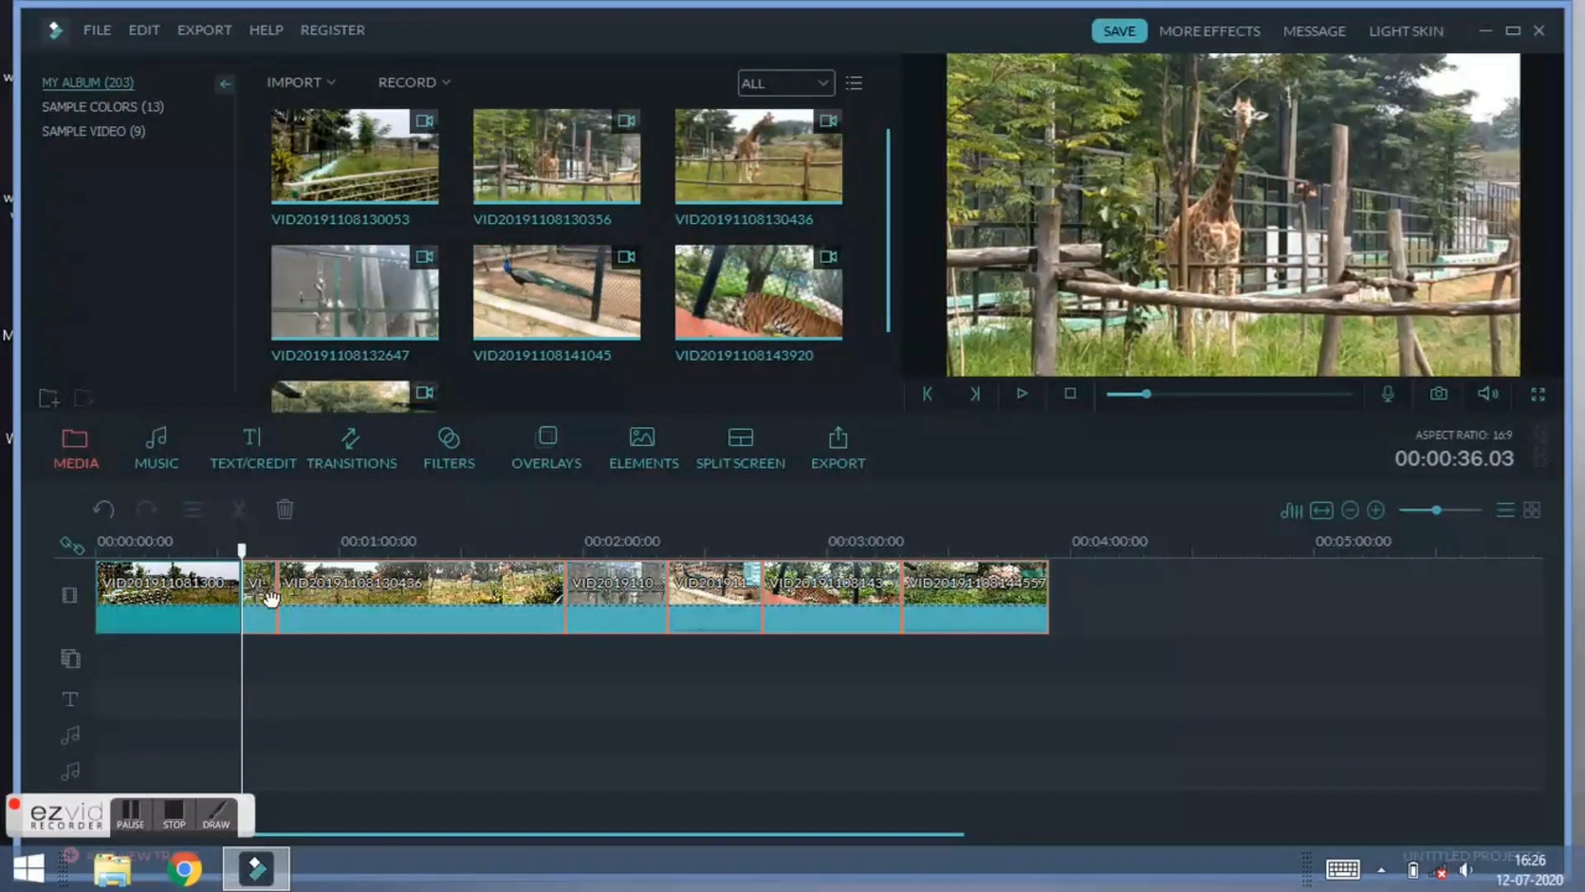
Step: Play the timeline from the beginning and split the first clip at 00:00:09.17
left_click(213, 549)
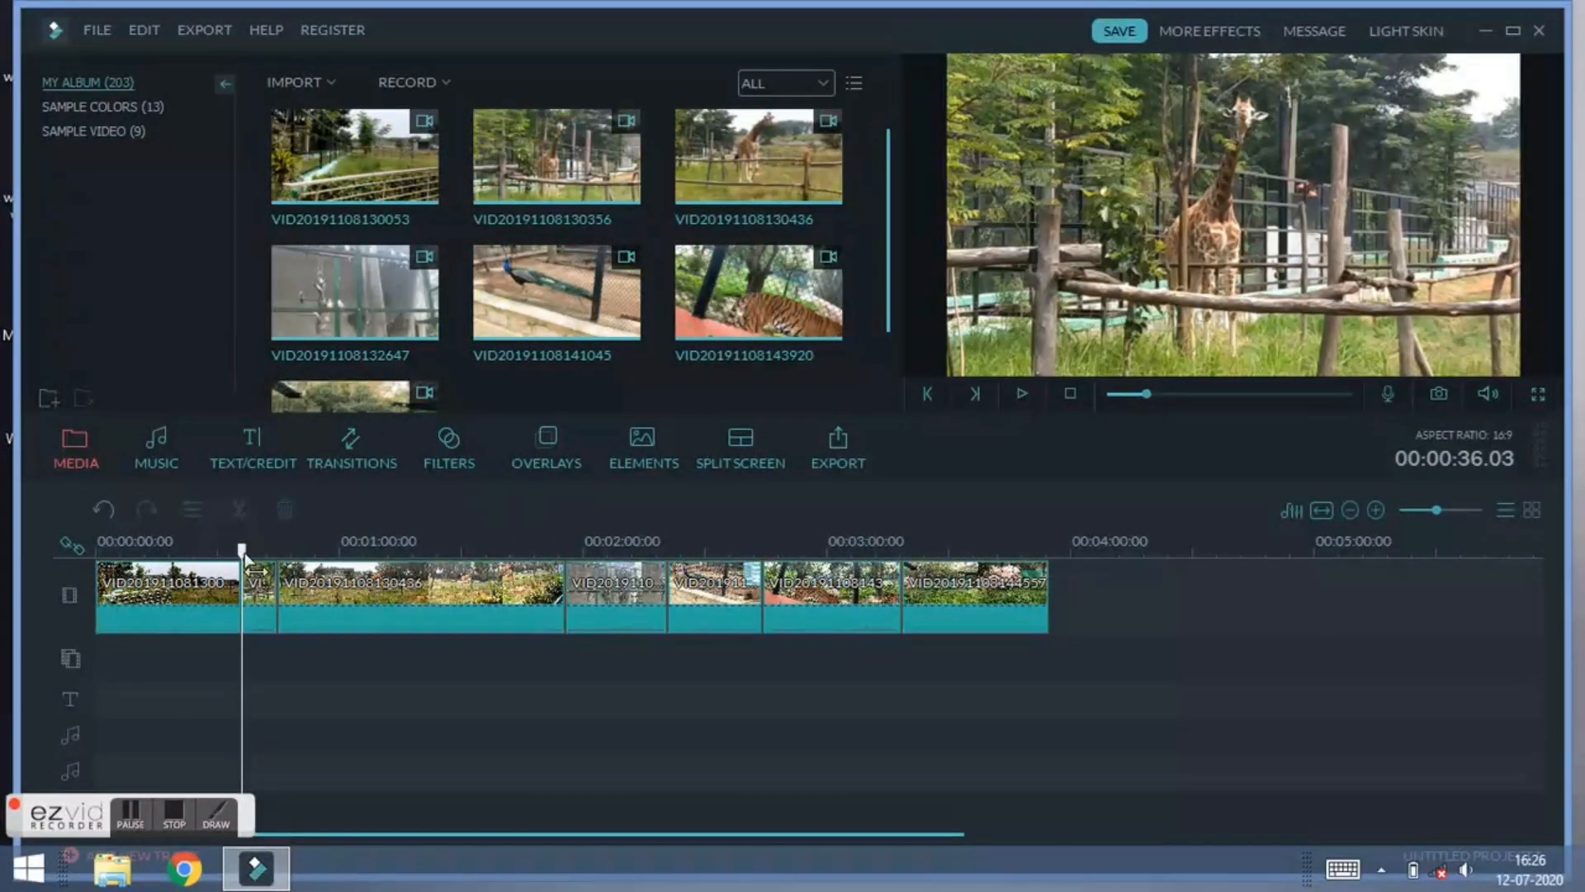
left_click_drag(244, 554, 94, 552)
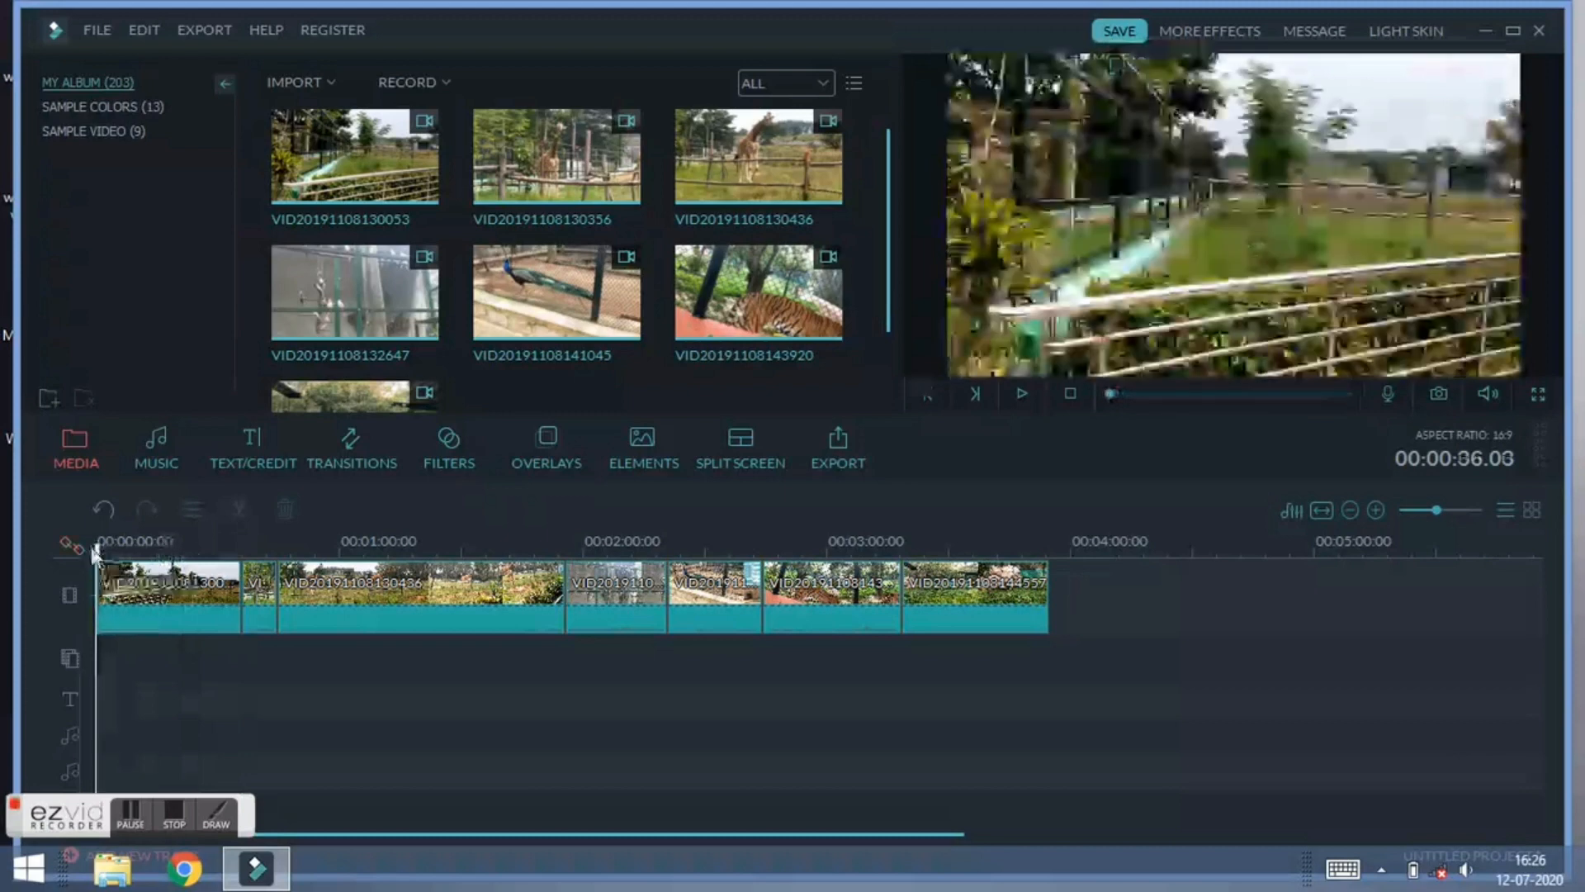
left_click(1025, 394)
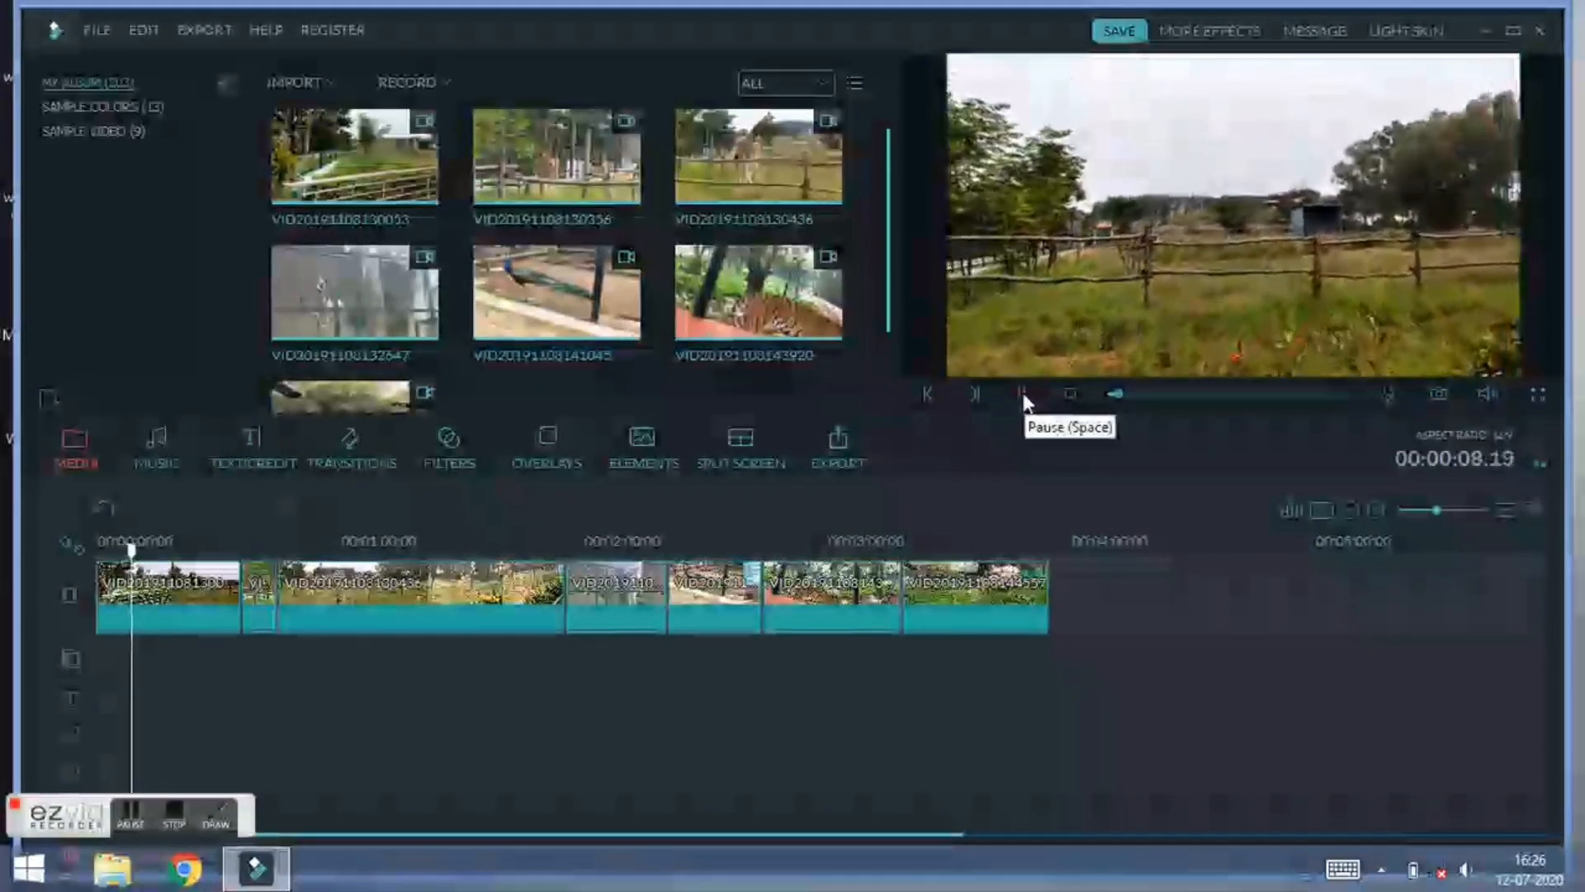
left_click(1022, 394)
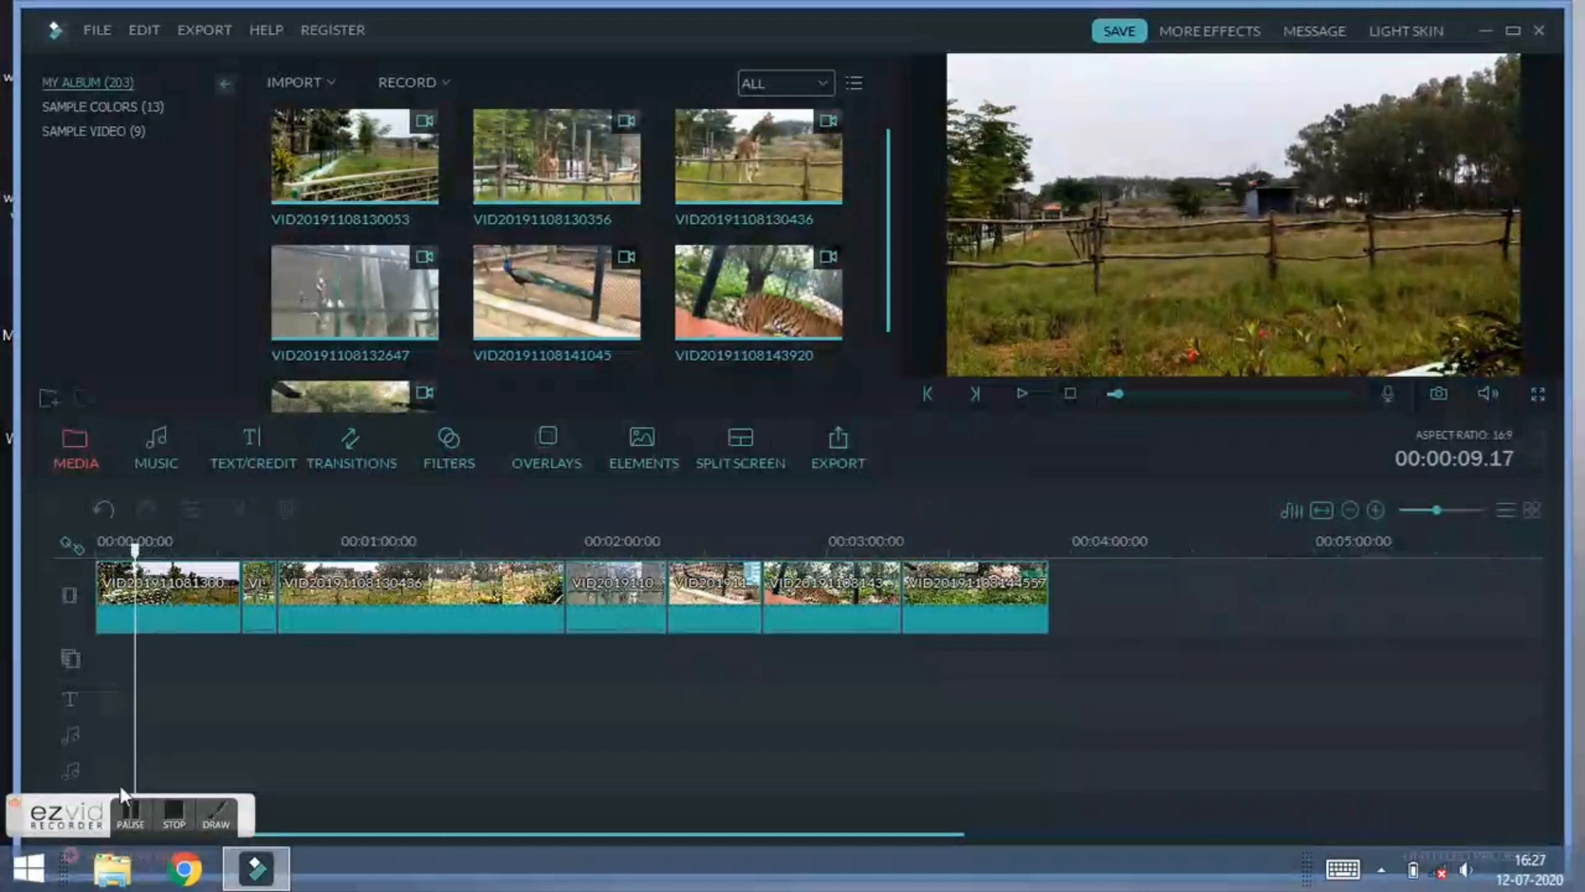
right_click(155, 601)
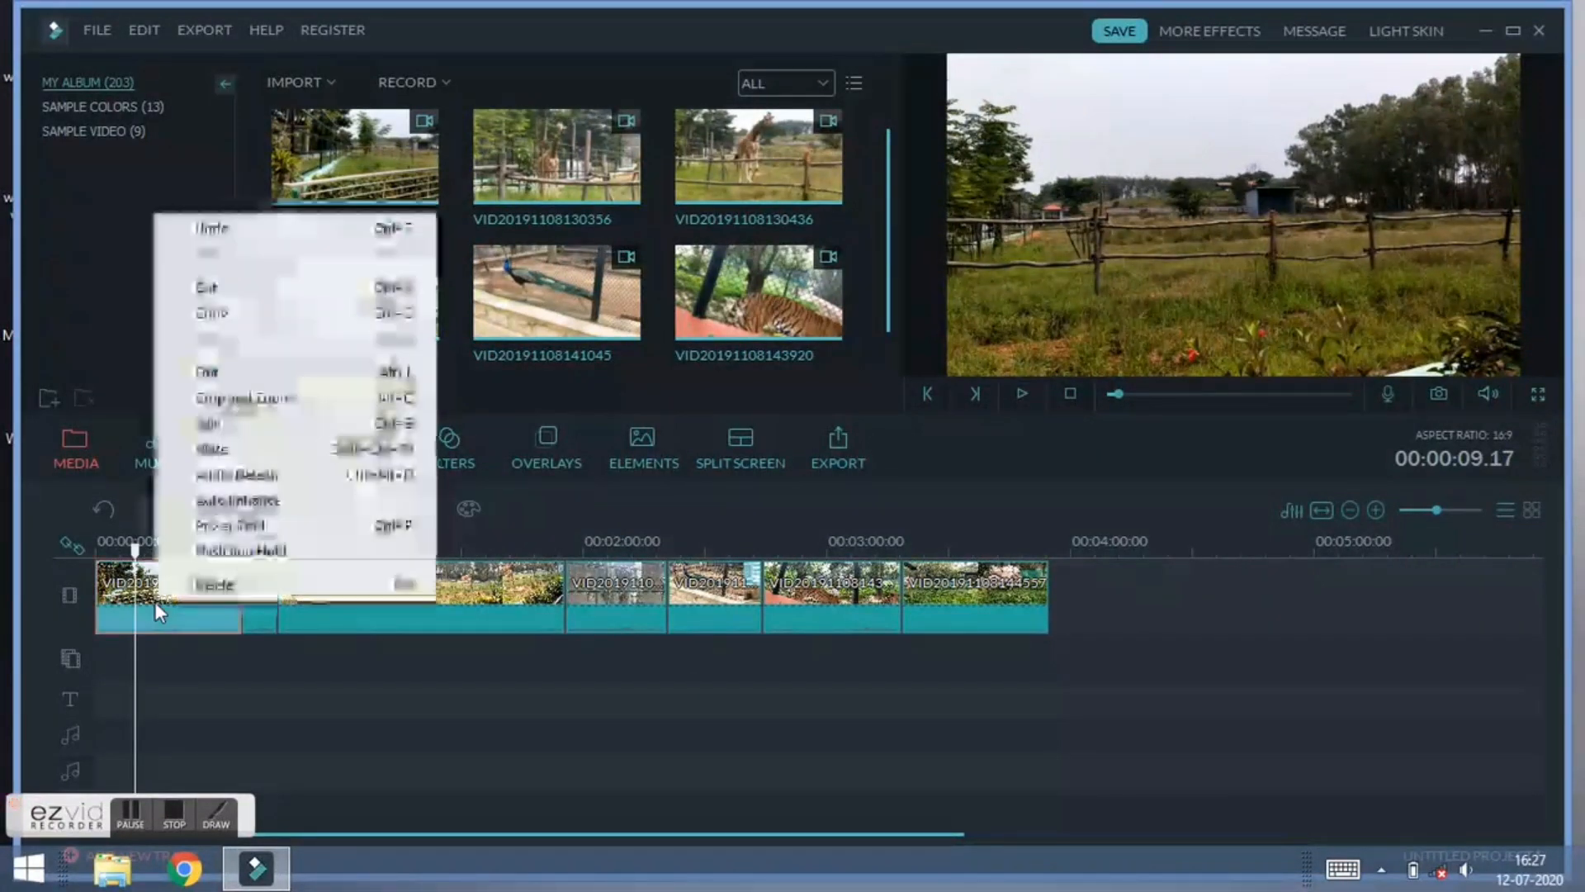
left_click(234, 431)
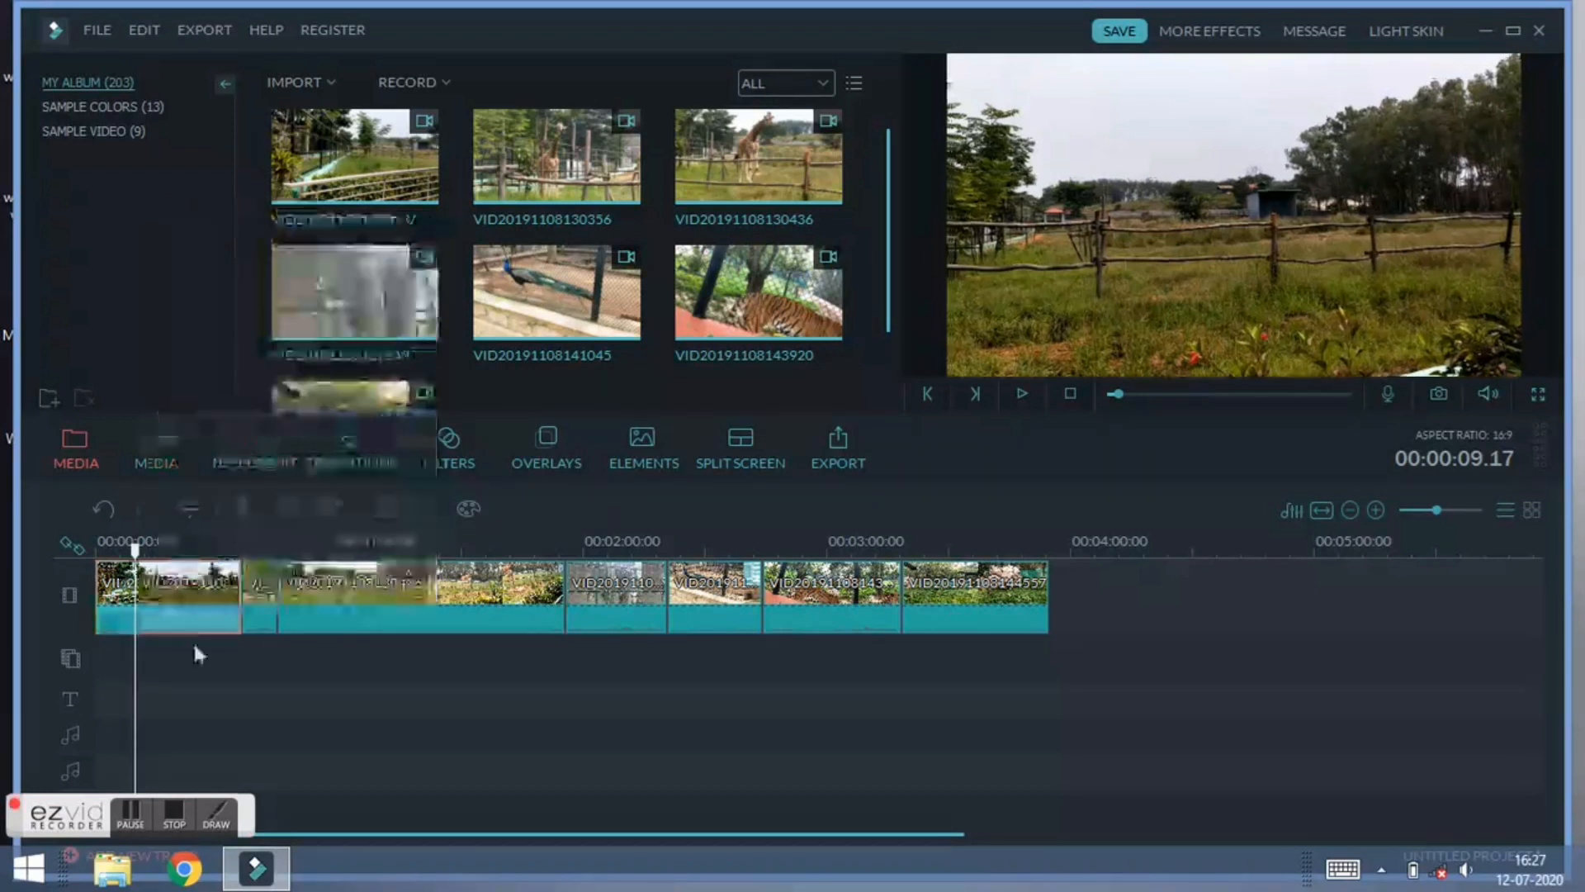
Step: Split the first video's second piece at 00:00:25.03 and delete the section between the two cuts
left_click_drag(136, 551, 198, 541)
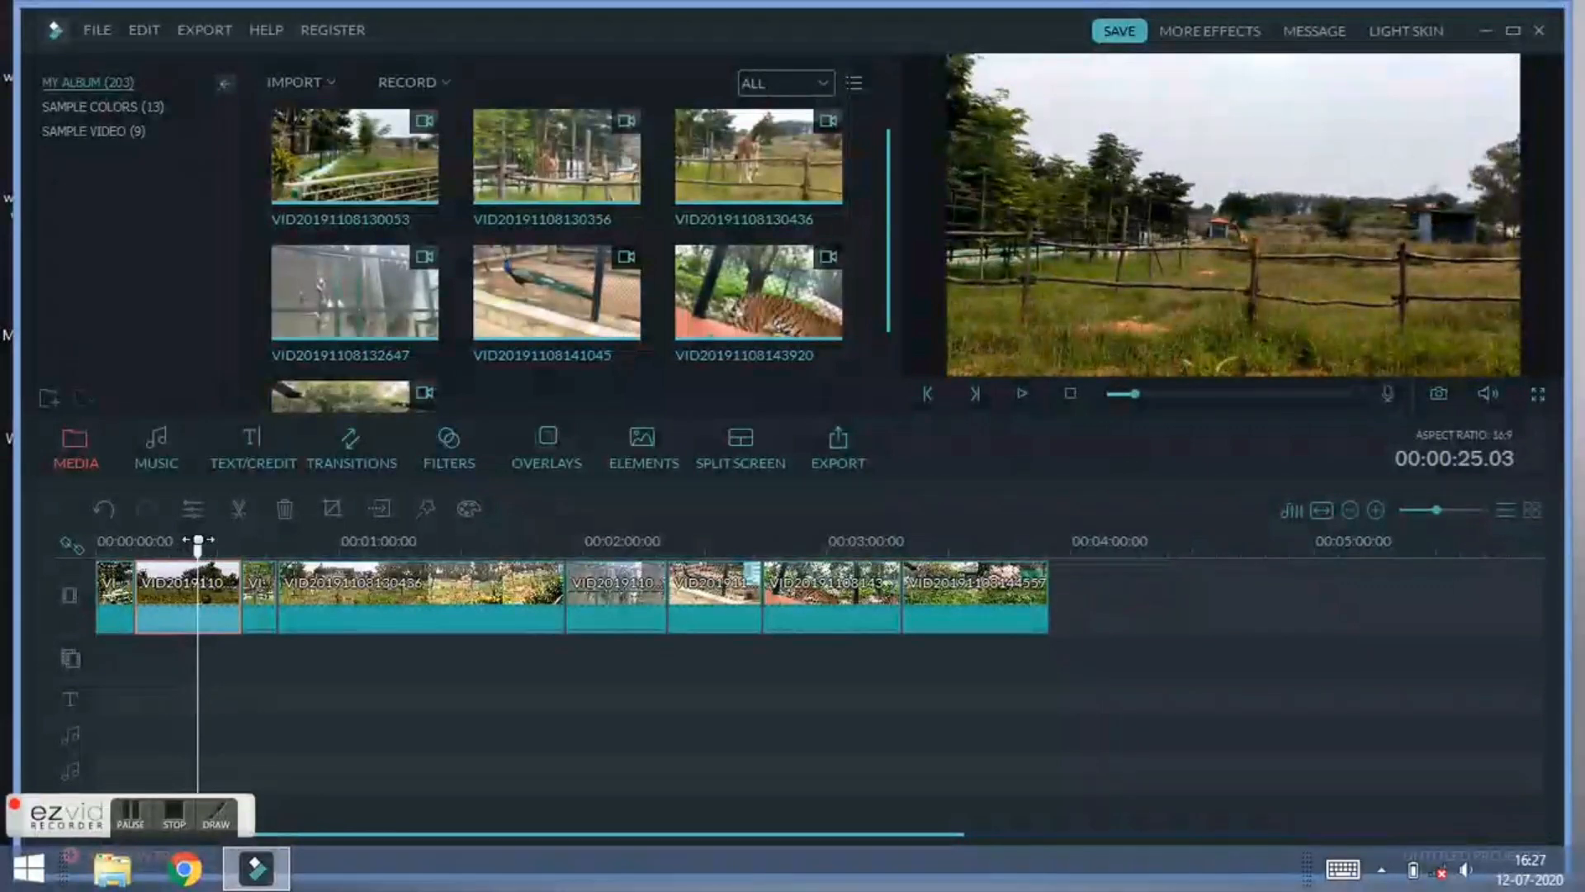
right_click(219, 591)
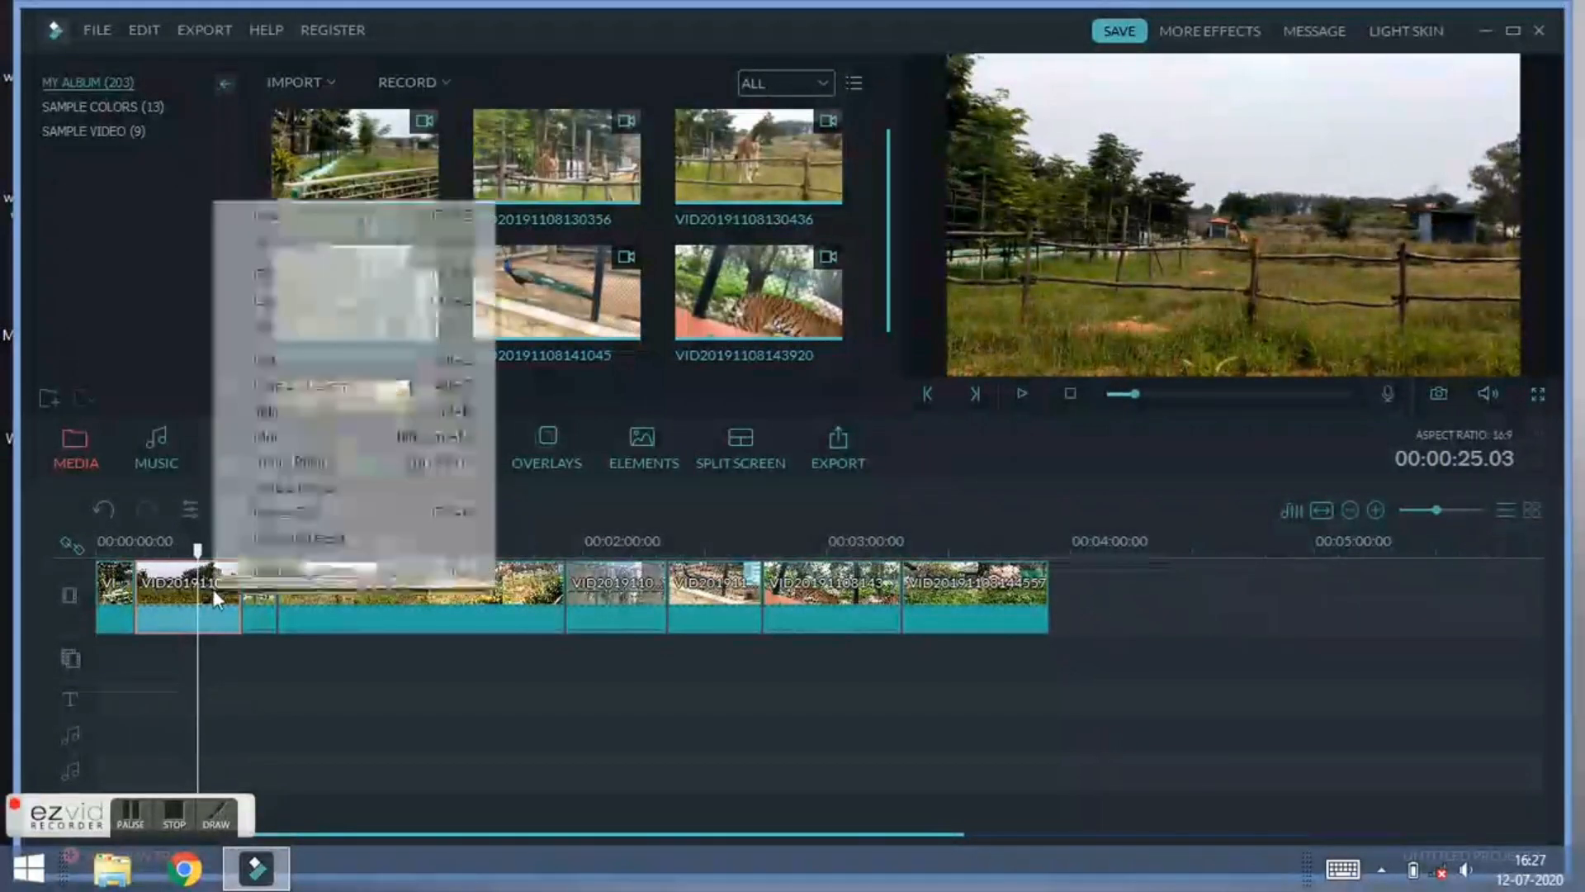
left_click(313, 413)
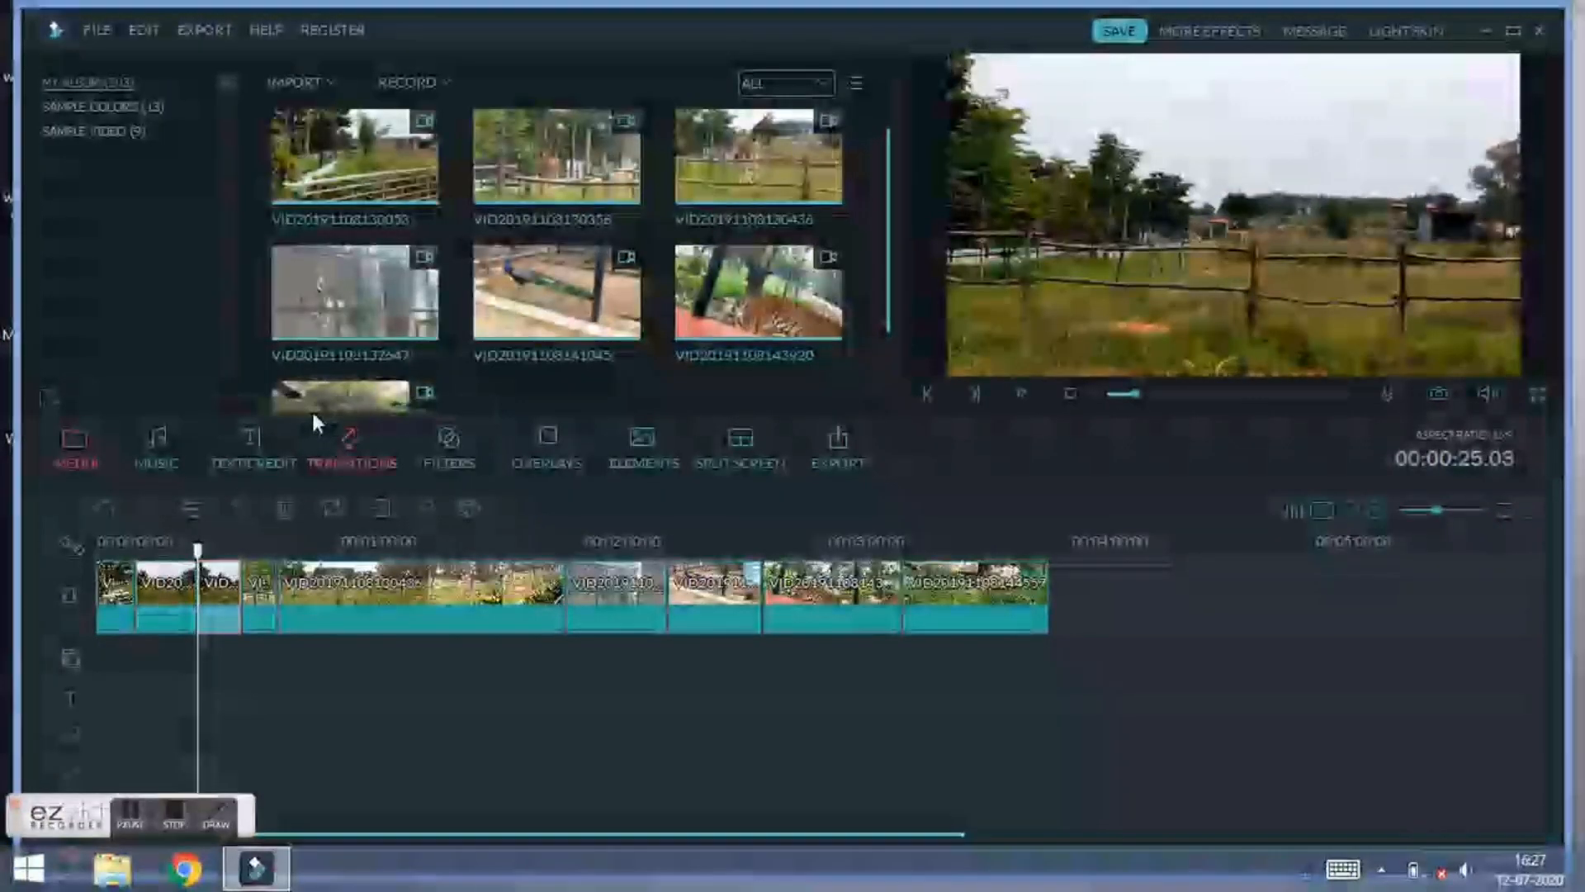
left_click(174, 621)
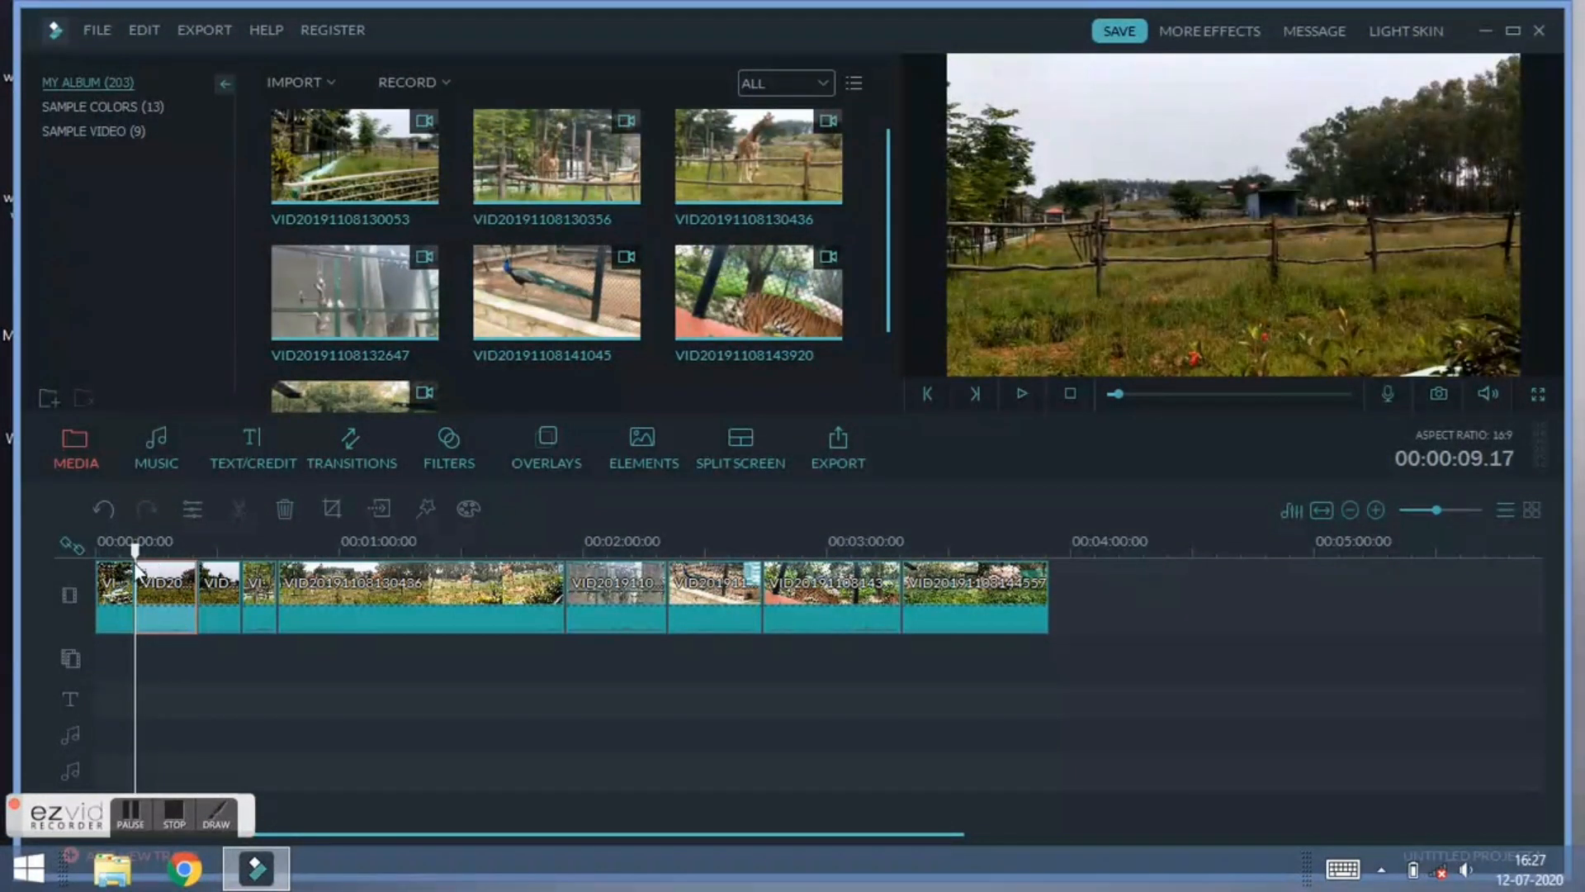
right_click(163, 607)
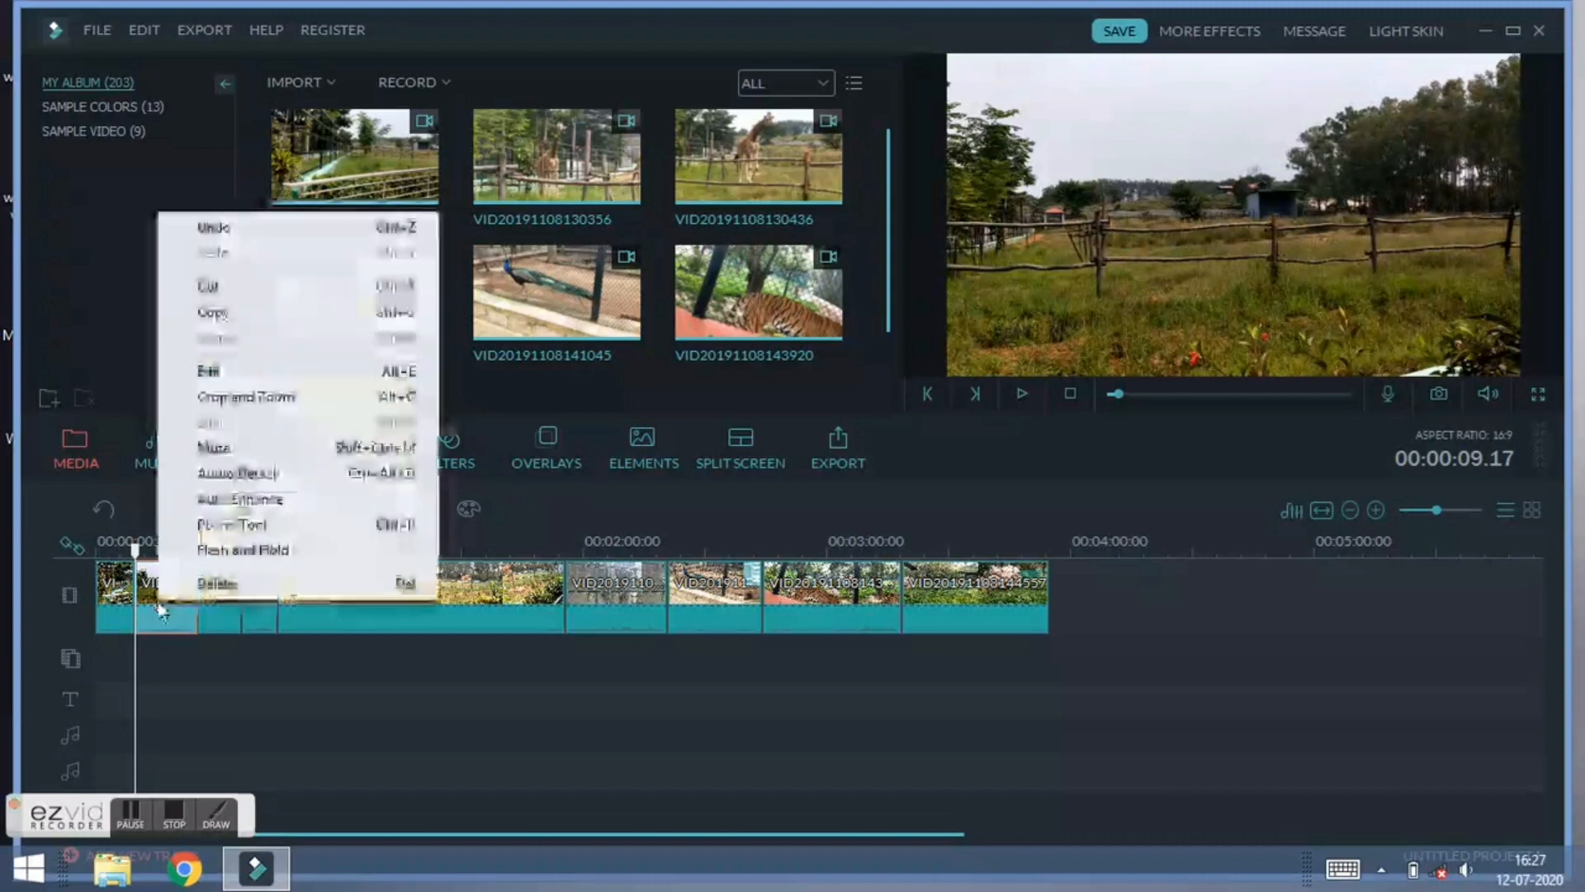
left_click(202, 586)
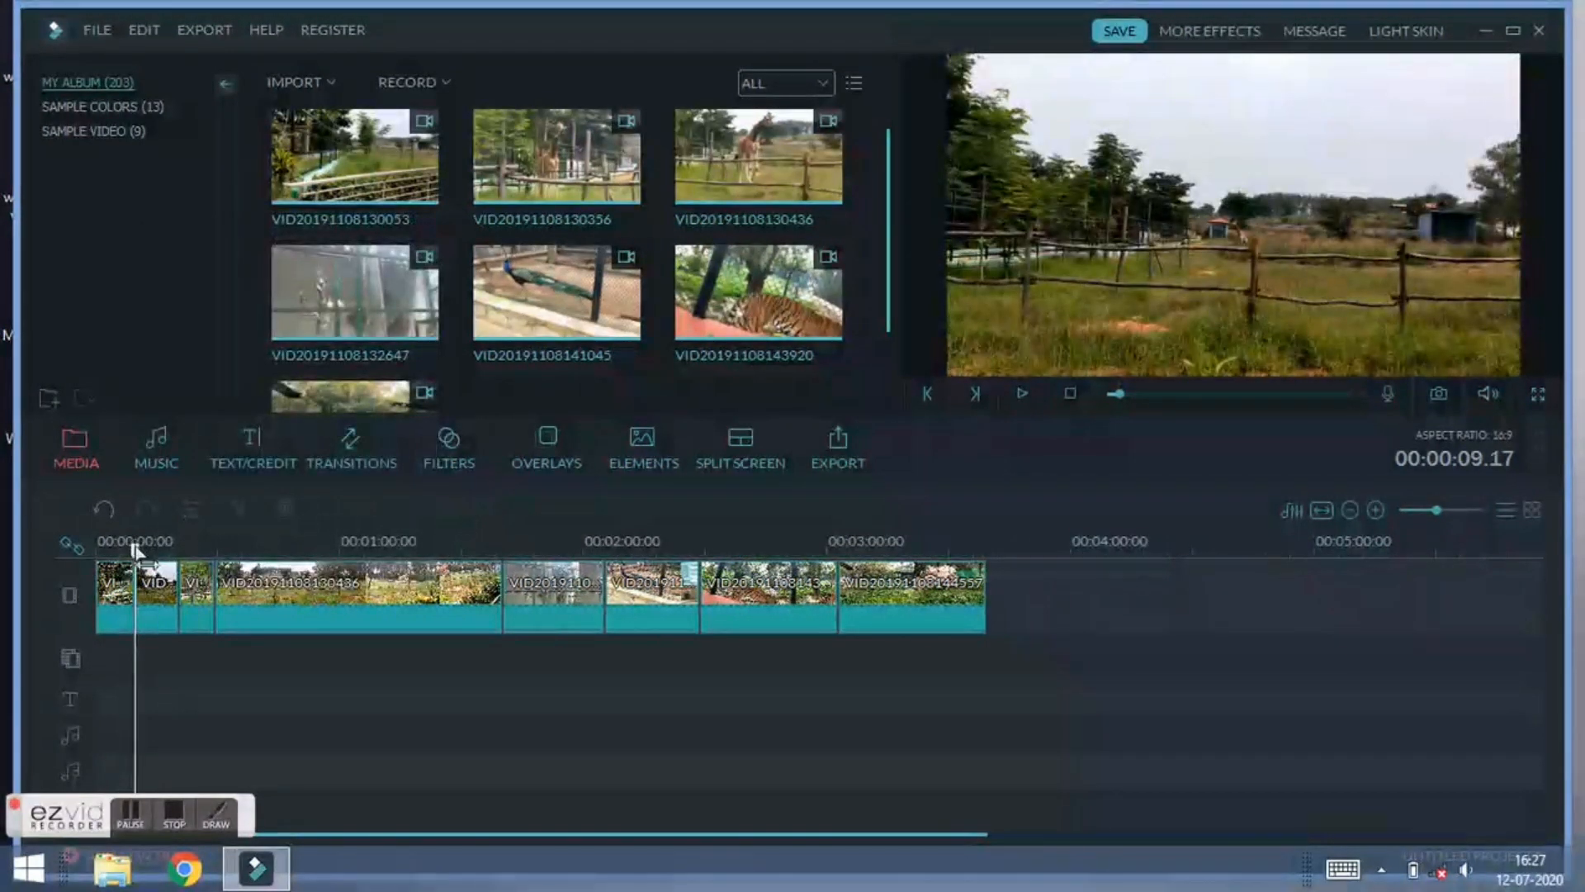
Step: Play back across the cut, split the first video's remaining second piece at 00:00:16.21 and delete the part before that split
mouse_move(134, 551)
left_mouse_down()
mouse_move(154, 551)
mouse_move(119, 549)
left_mouse_up()
left_click(1023, 395)
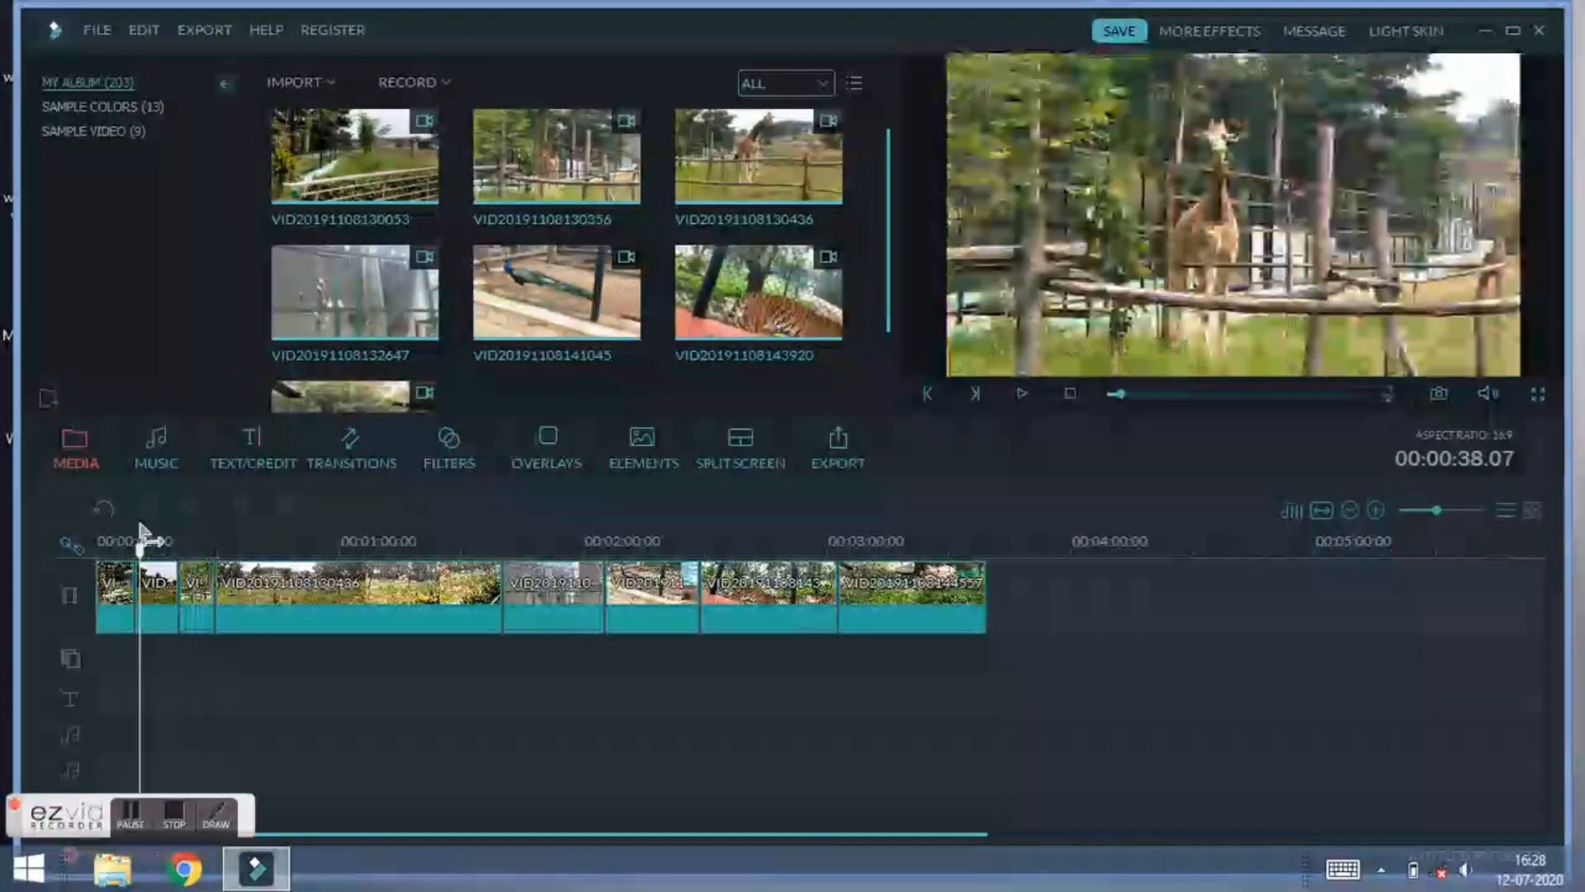
left_click_drag(139, 525, 165, 524)
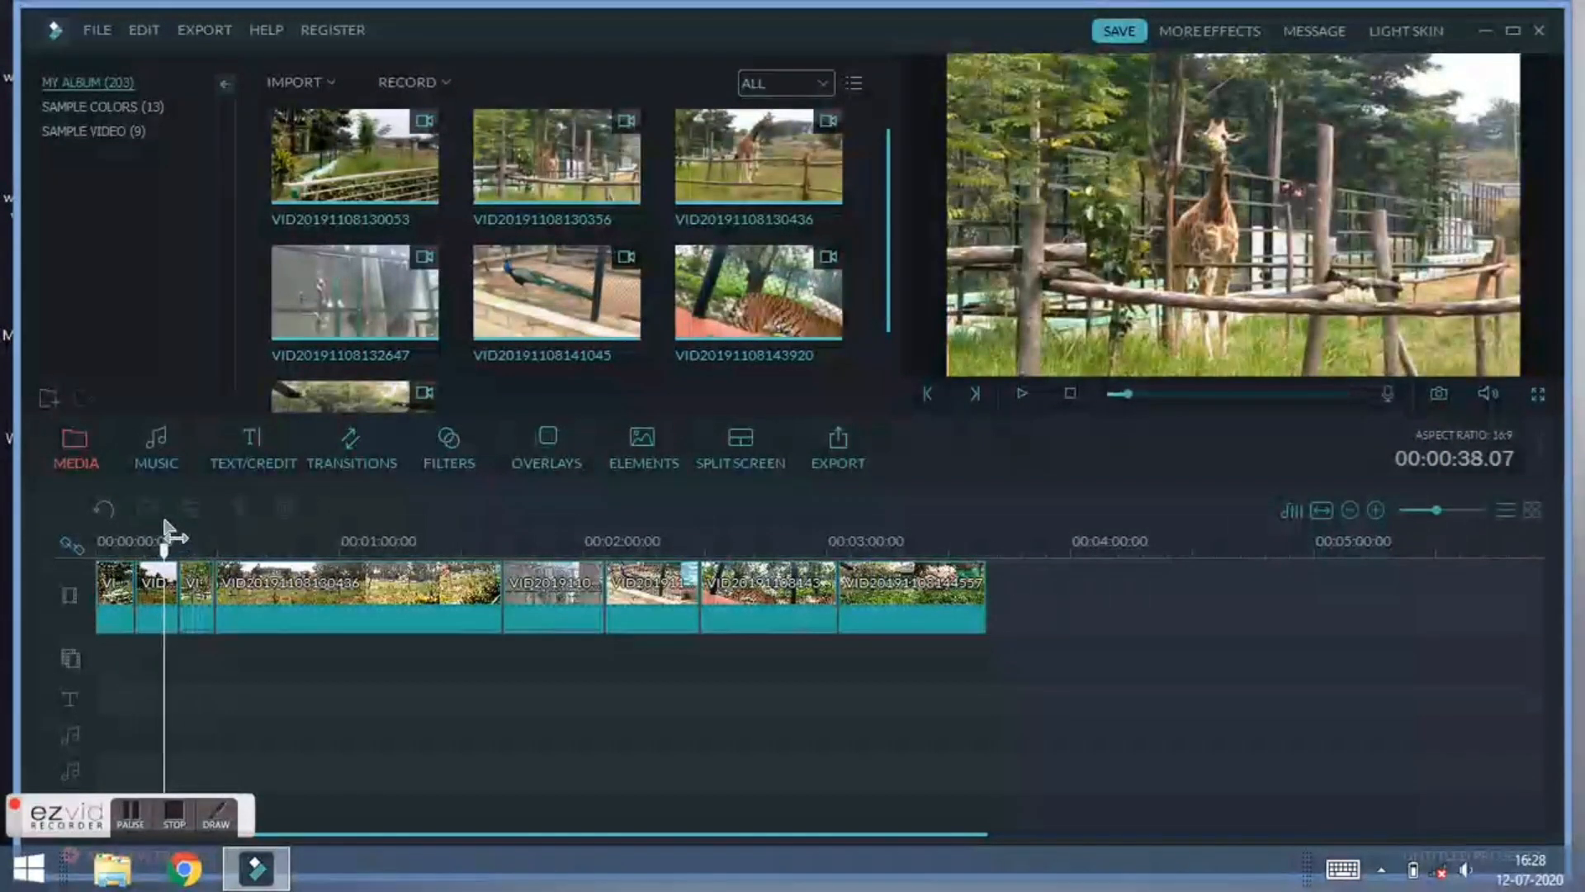
right_click(157, 592)
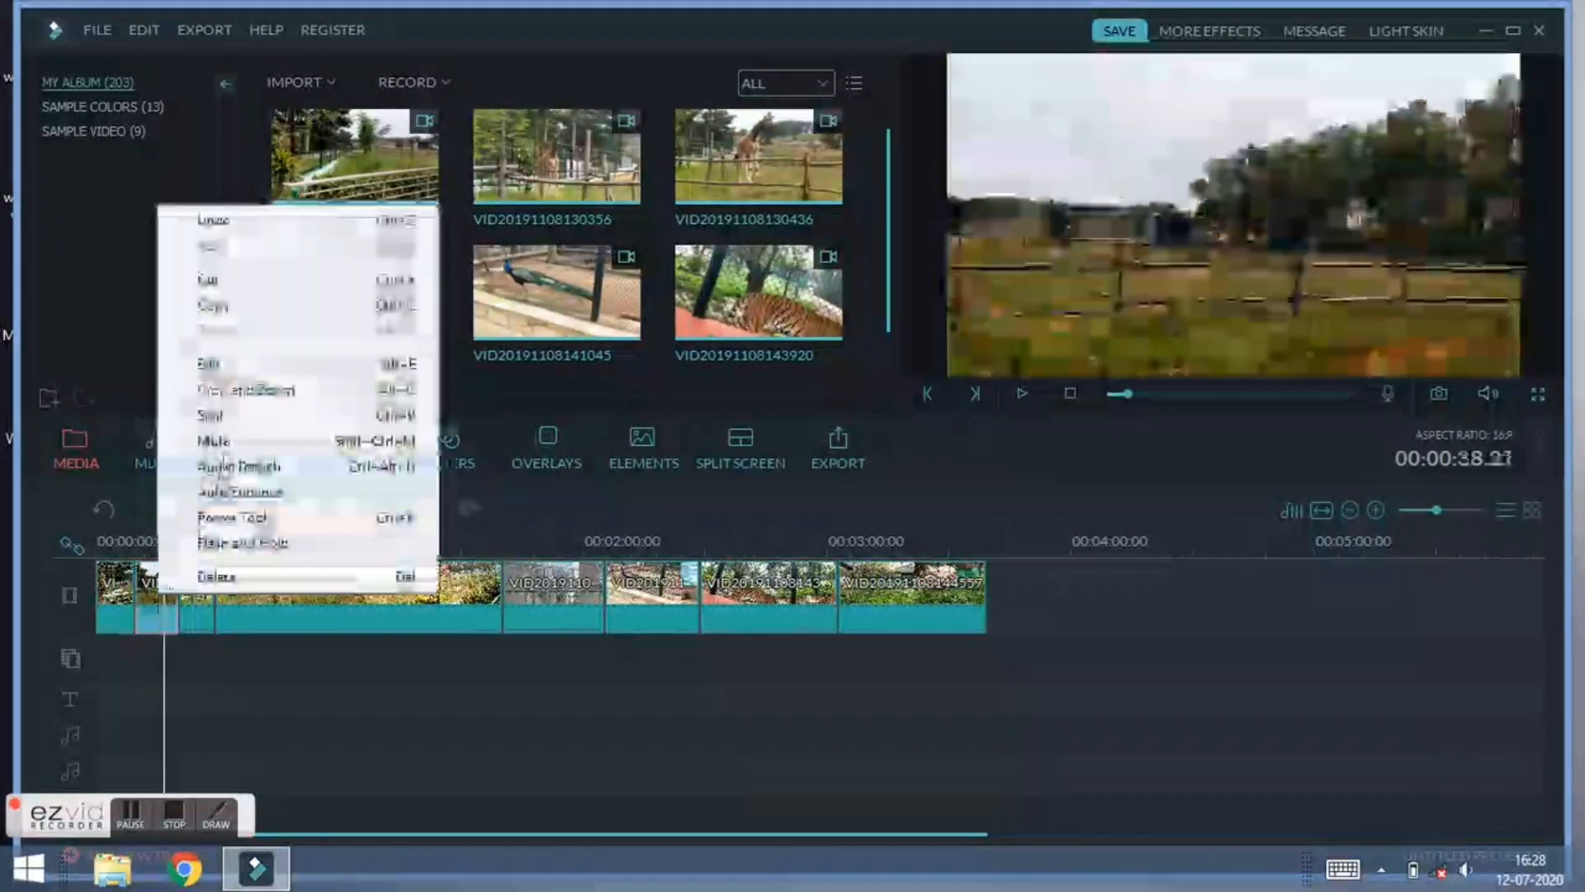
left_click(229, 416)
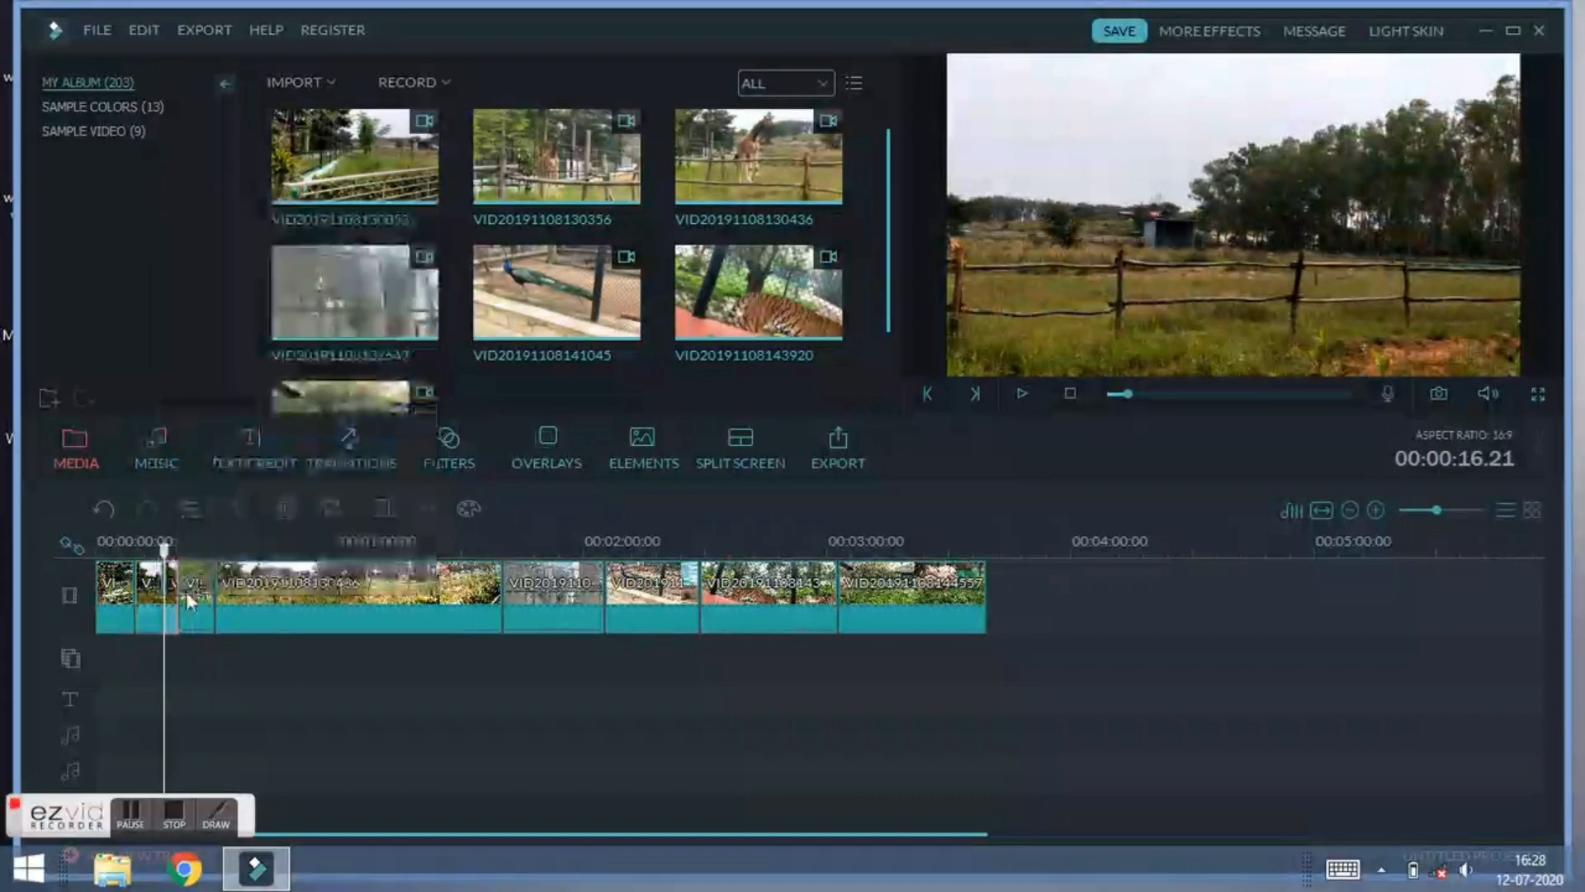
left_click(152, 595)
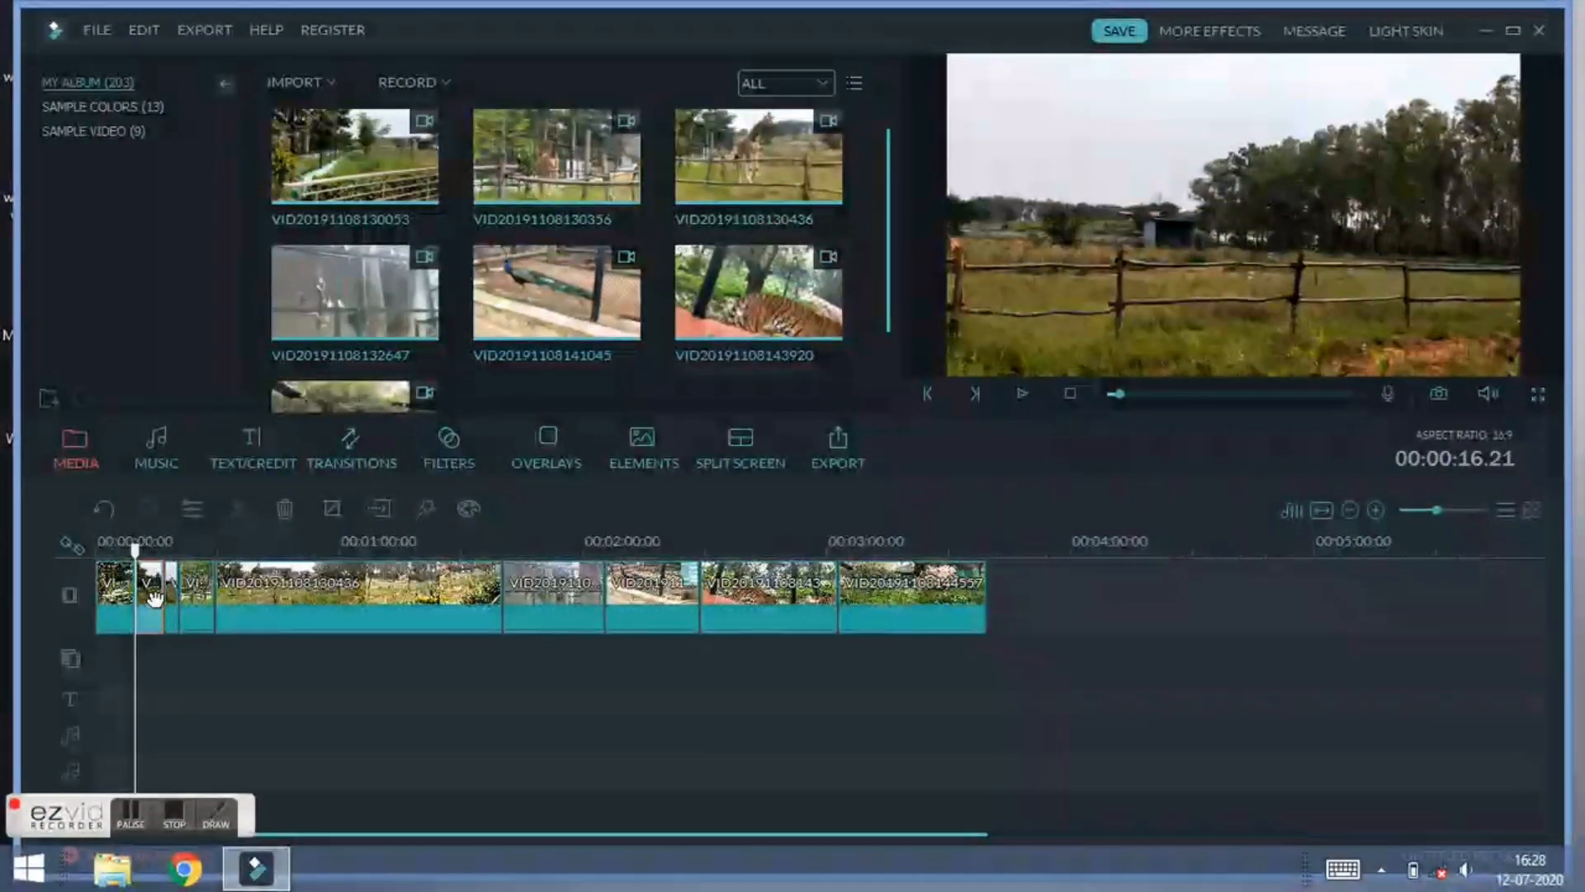
right_click(153, 595)
left_click(168, 578)
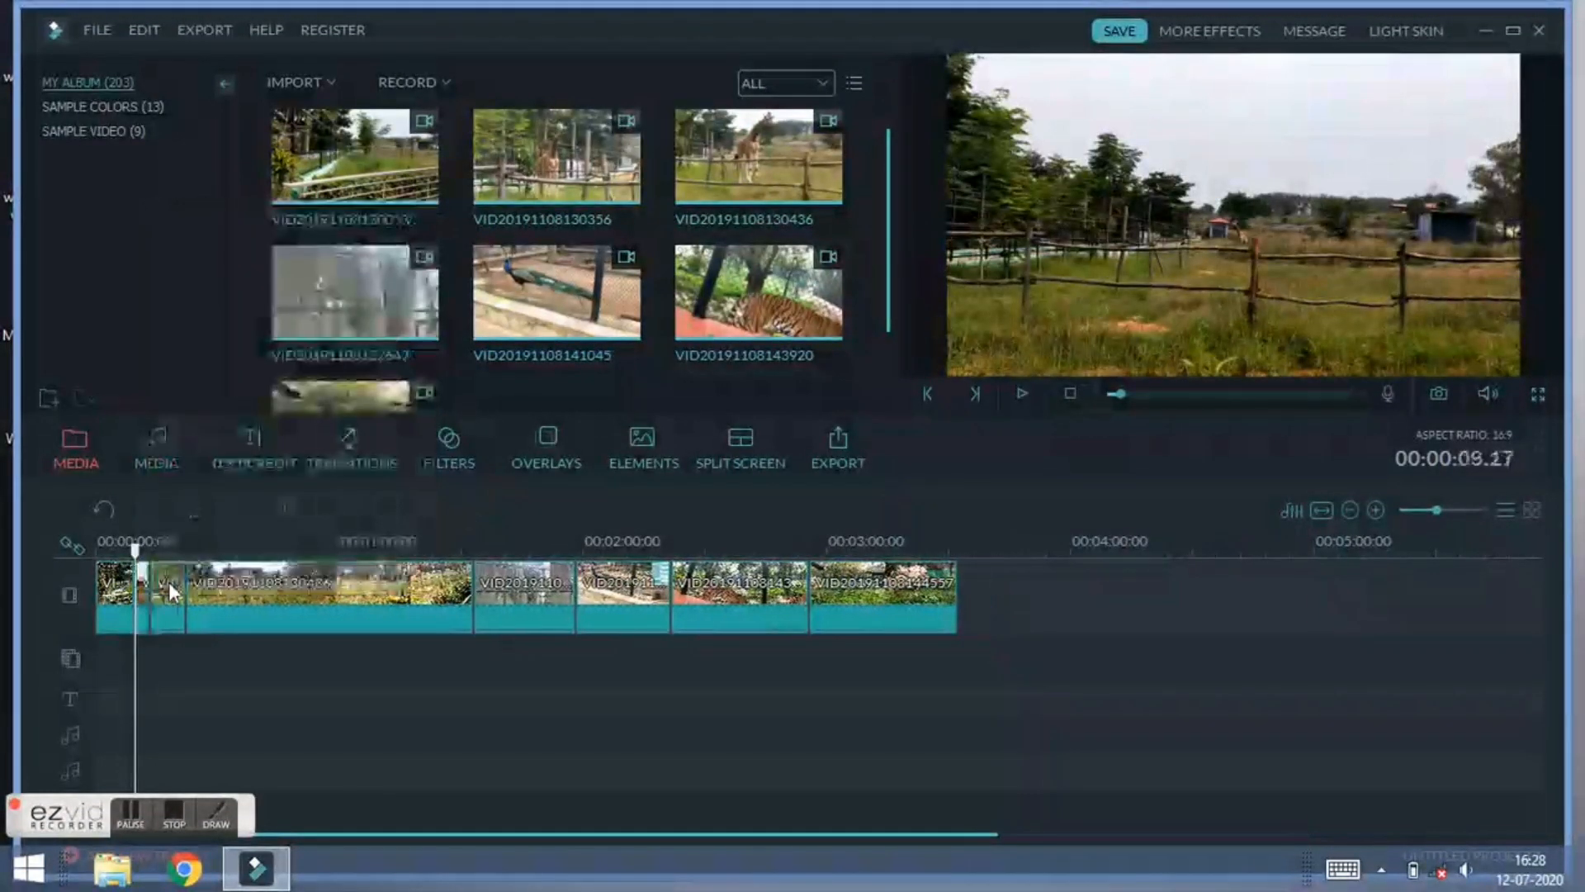
left_click(254, 603)
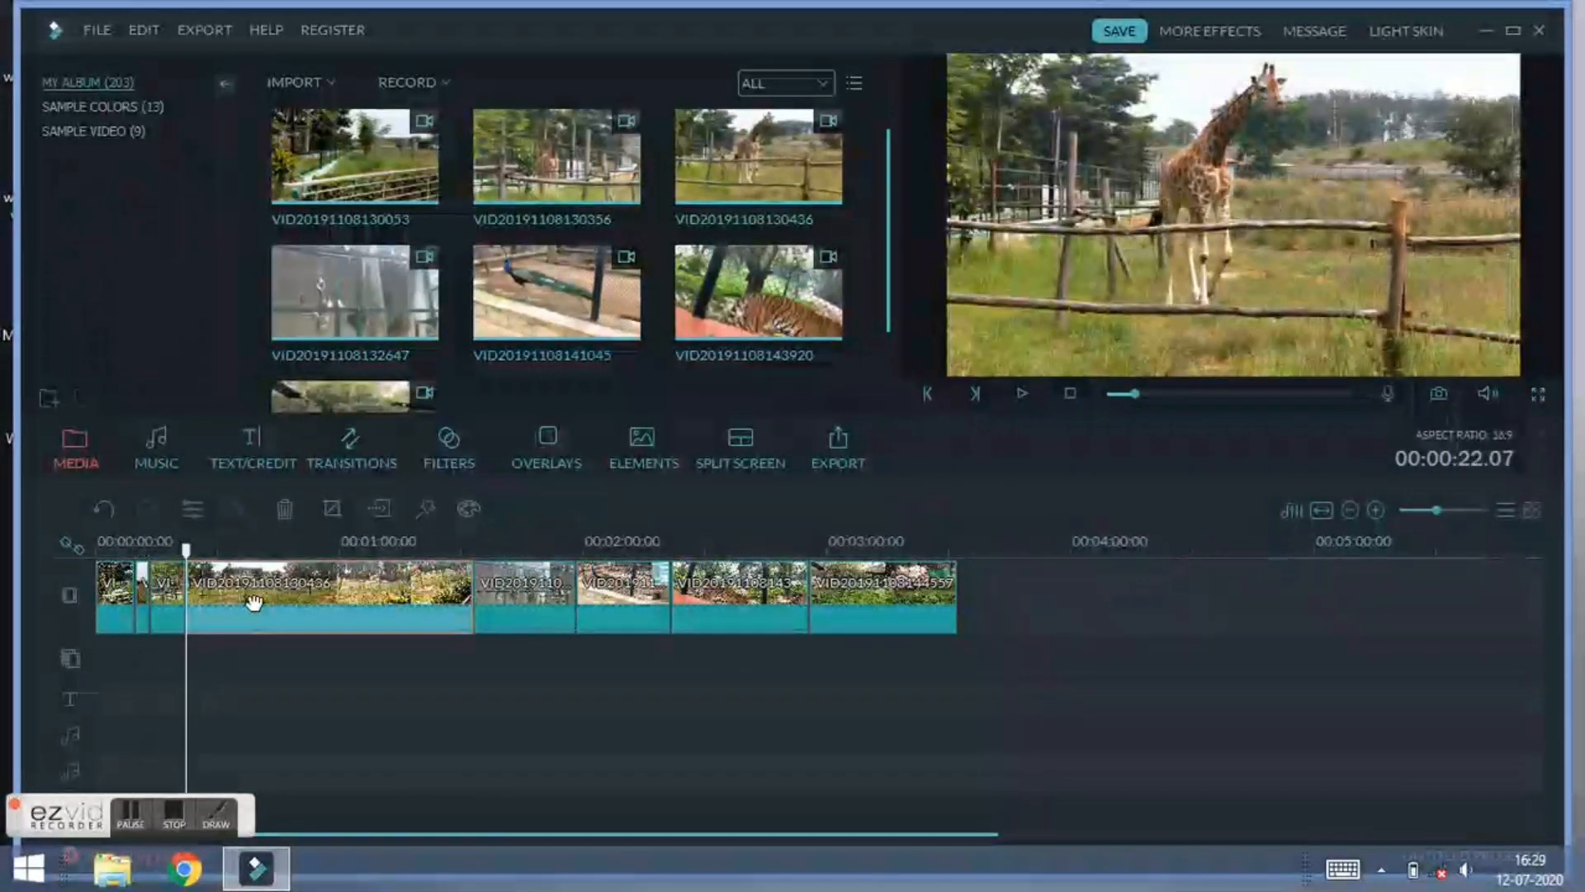
right_click(253, 603)
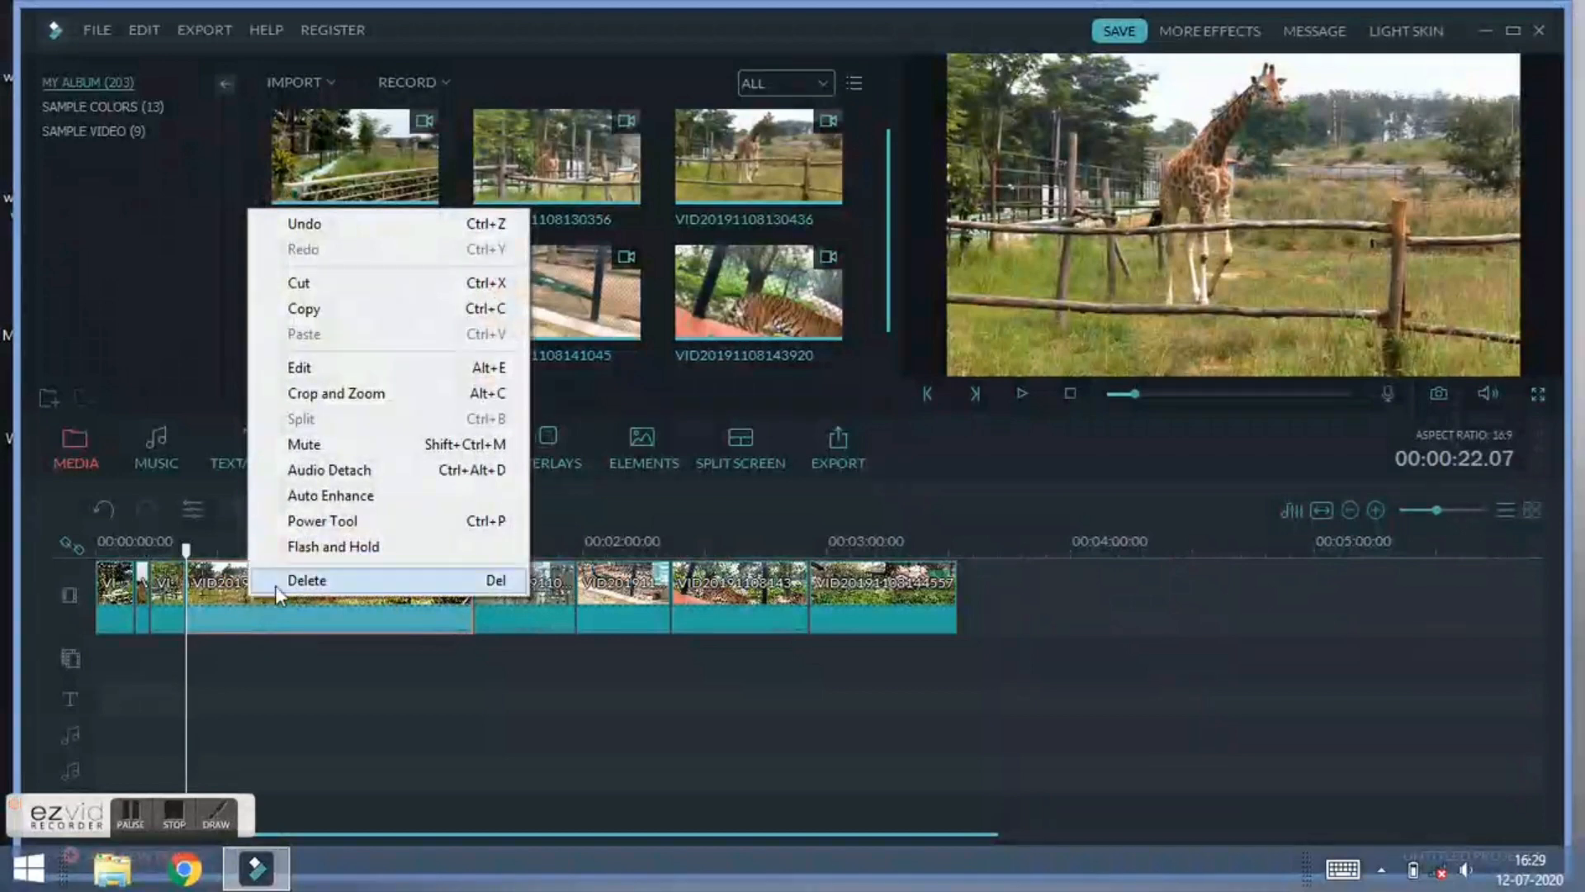
left_click(371, 445)
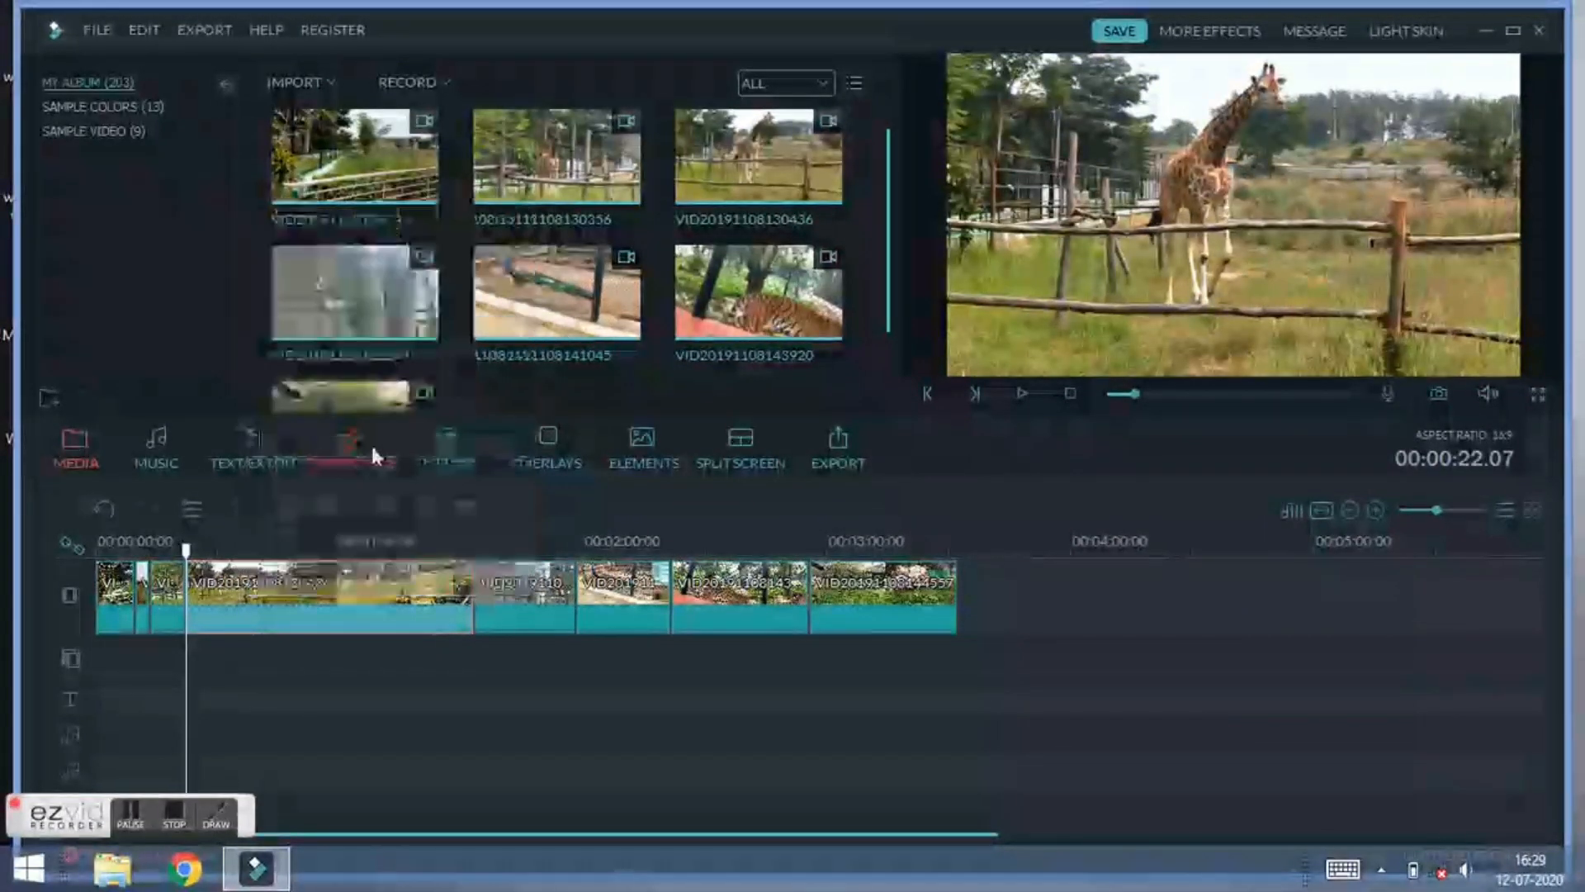
right_click(237, 624)
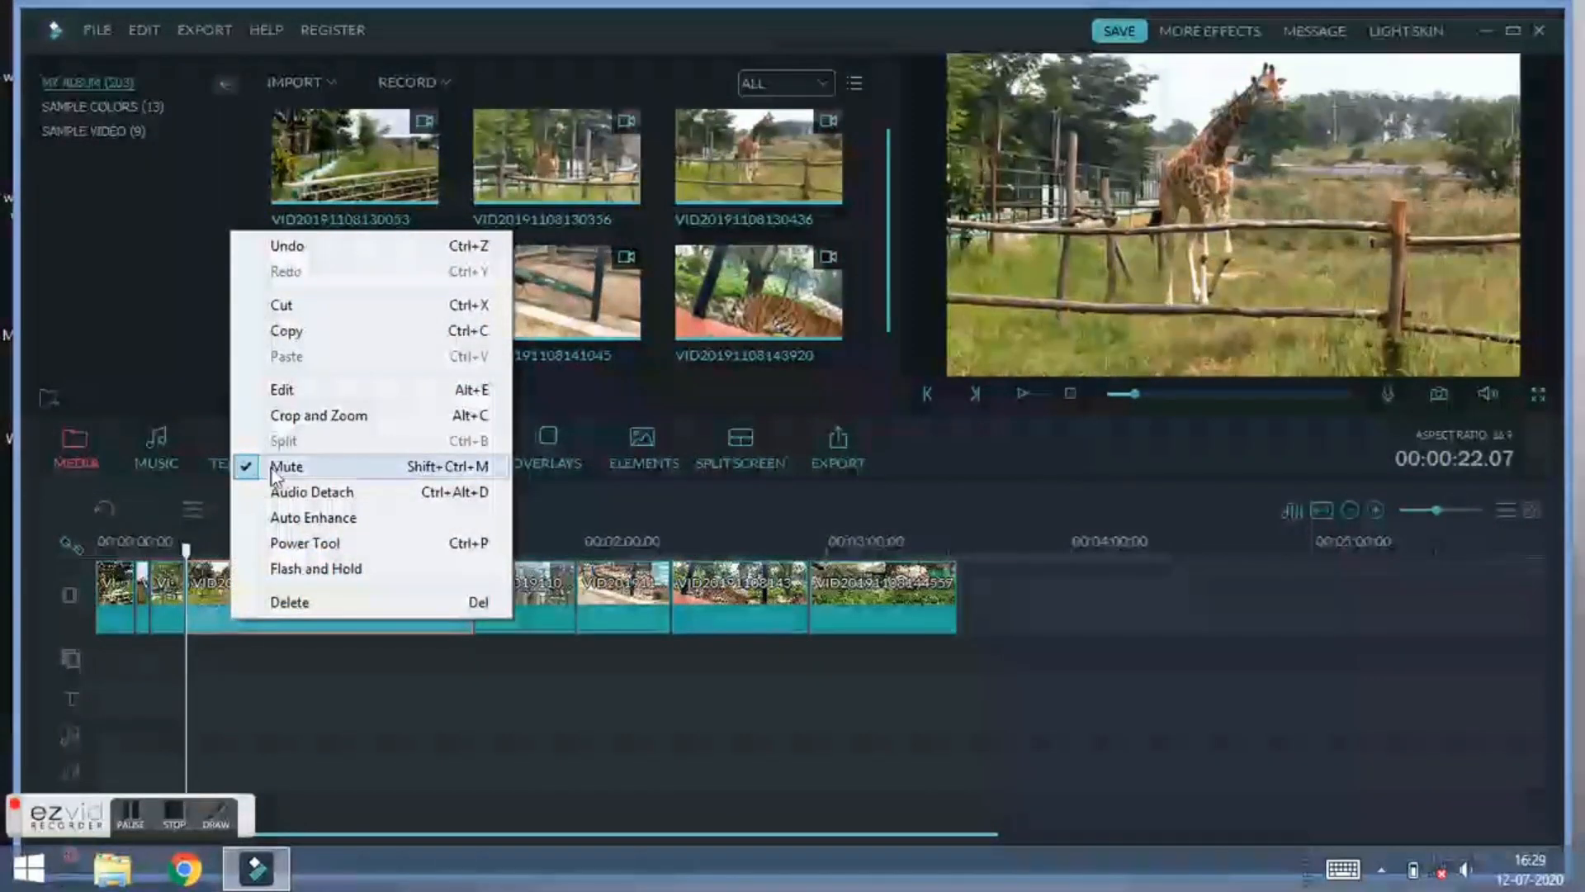
left_click(206, 597)
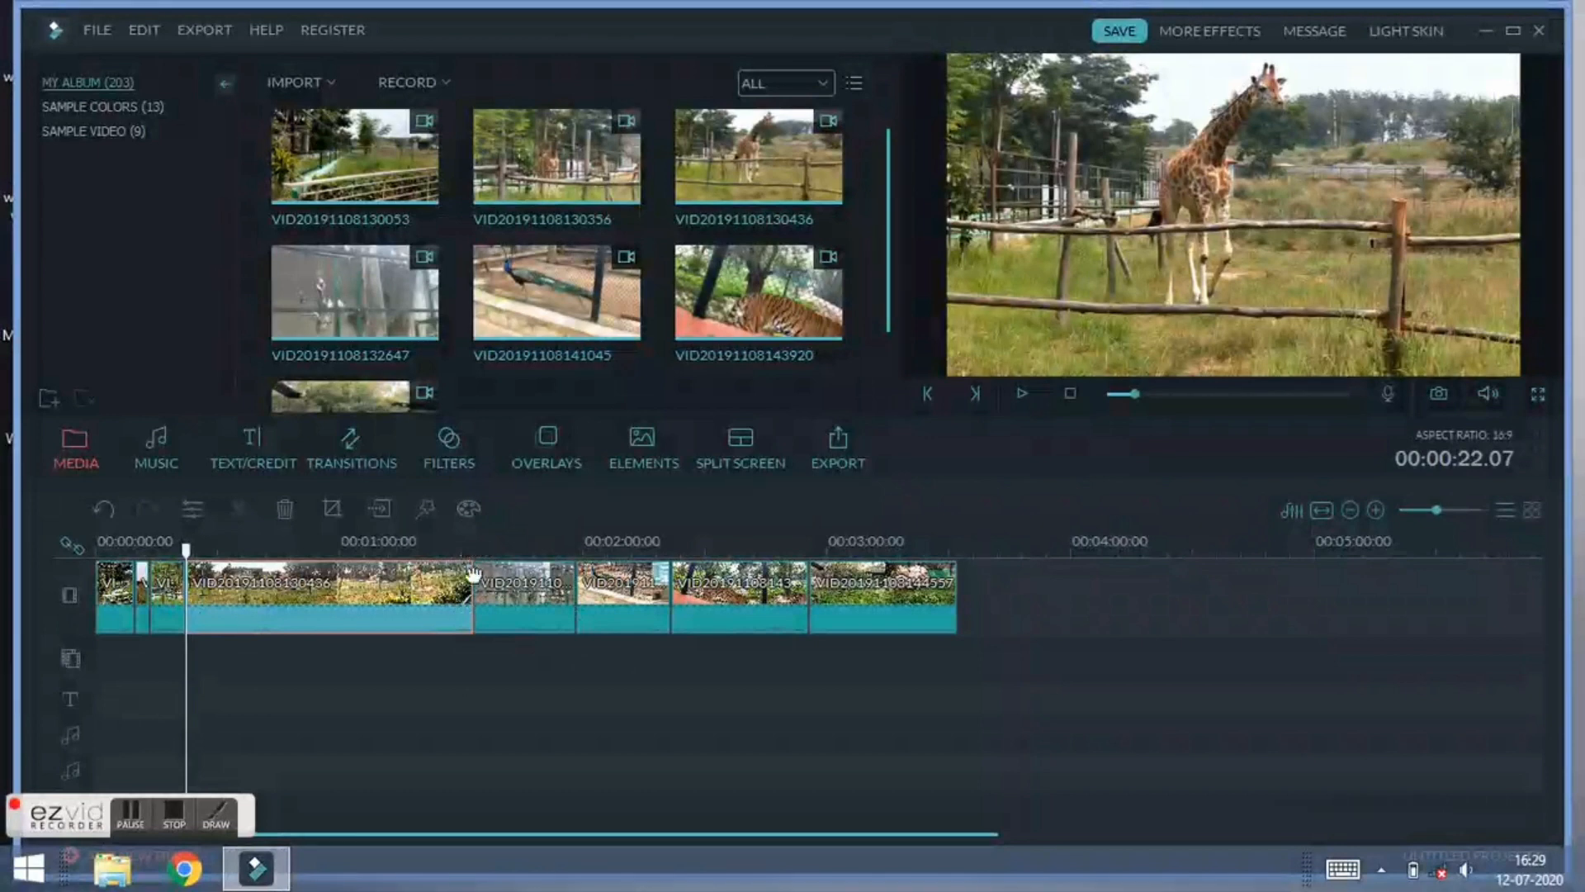
left_click(524, 614)
right_click(517, 610)
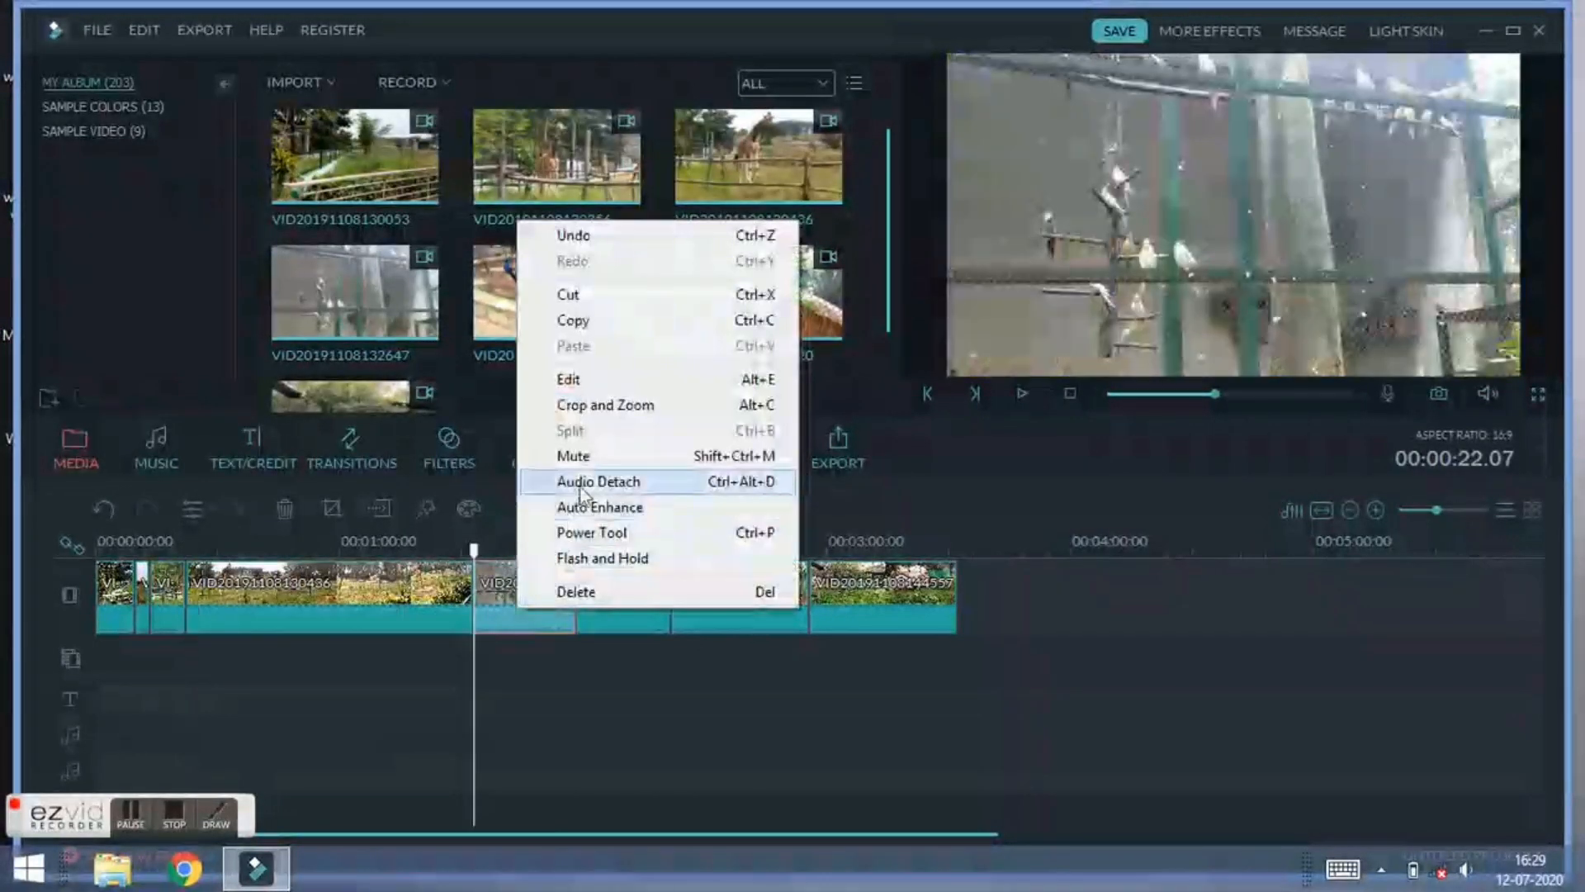
left_click(587, 457)
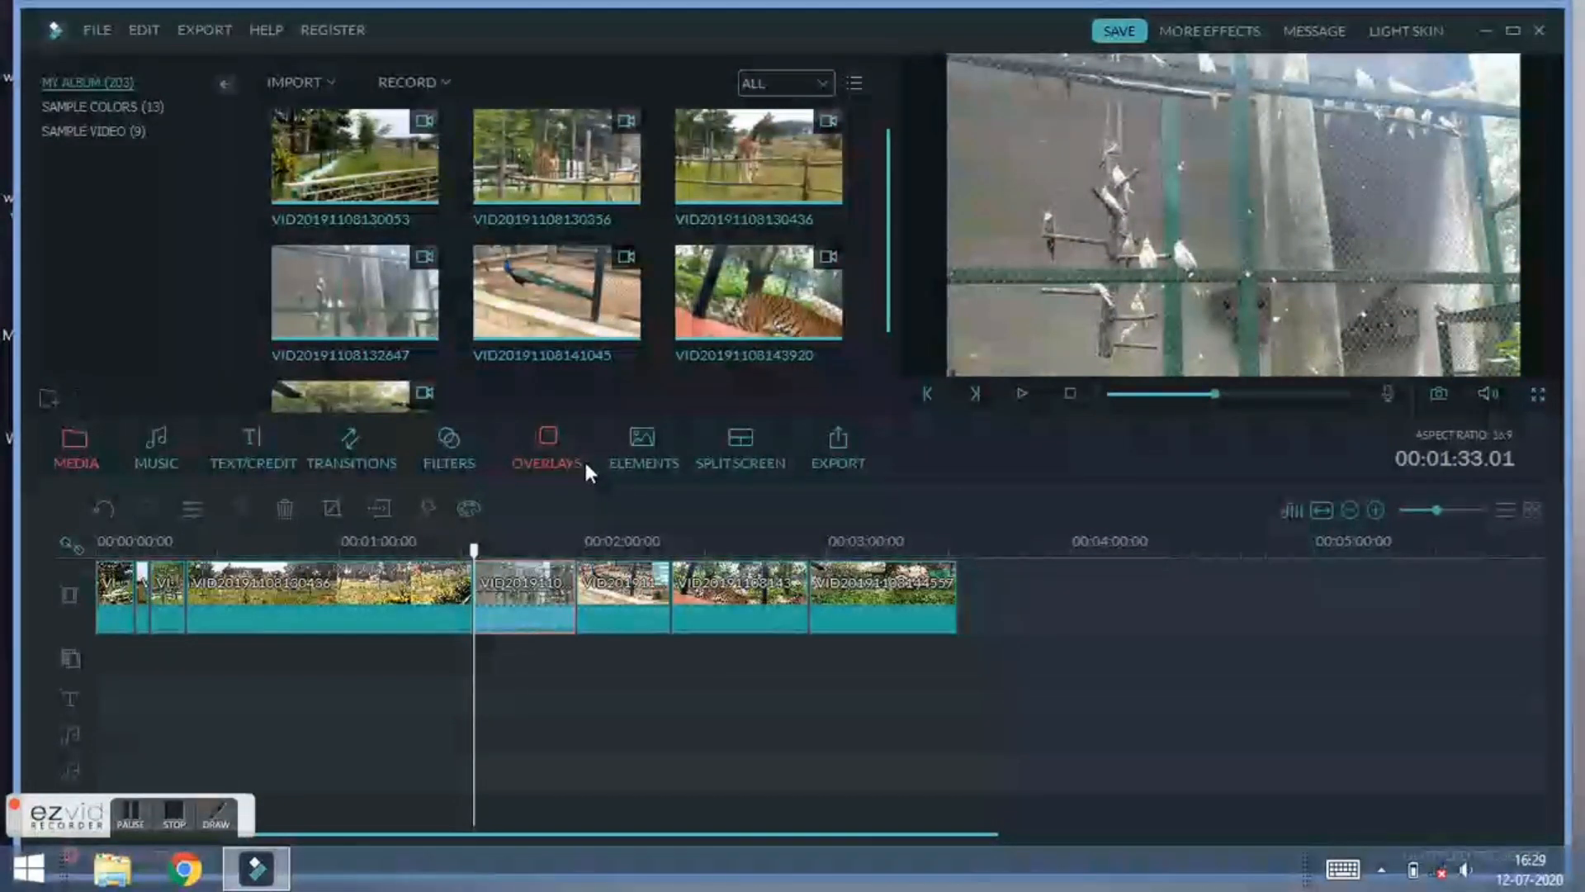
left_click(335, 586)
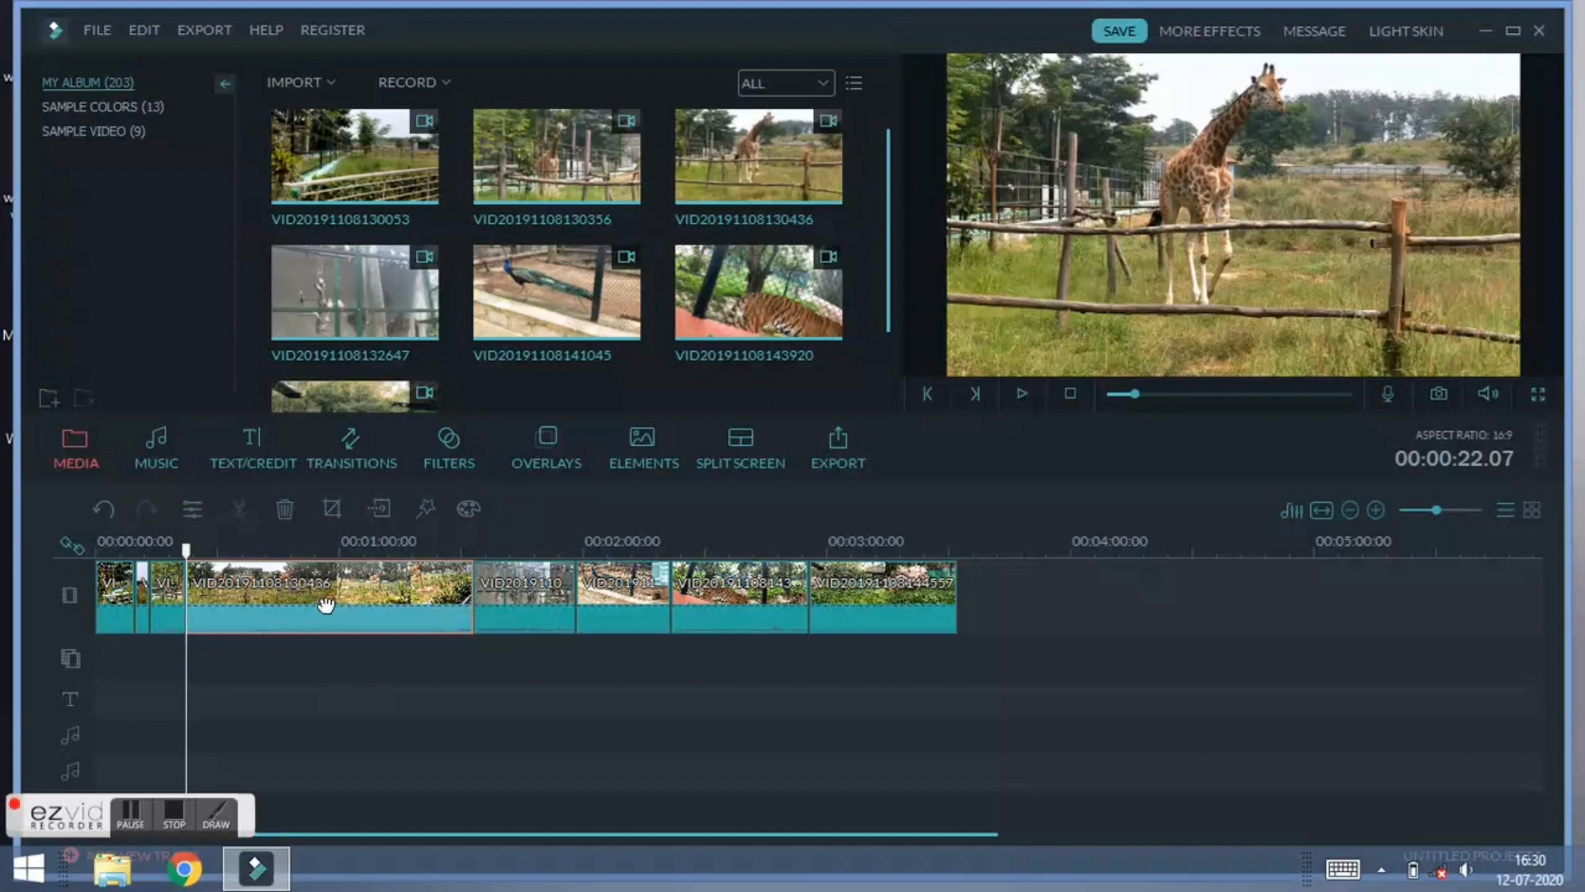
left_click_drag(326, 591, 844, 588)
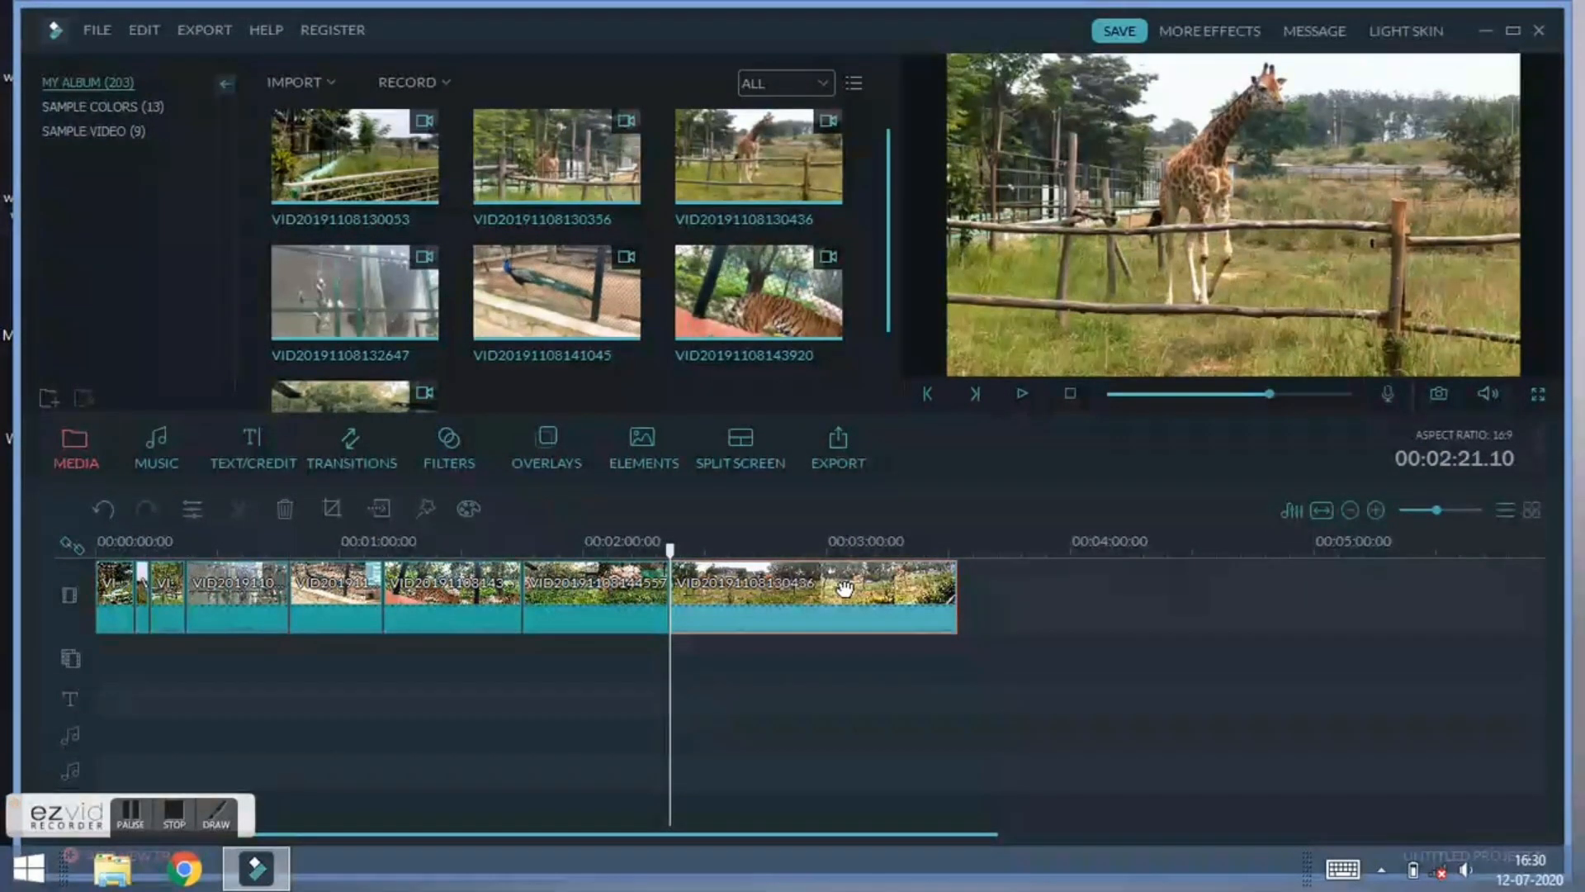
left_click_drag(845, 588, 366, 583)
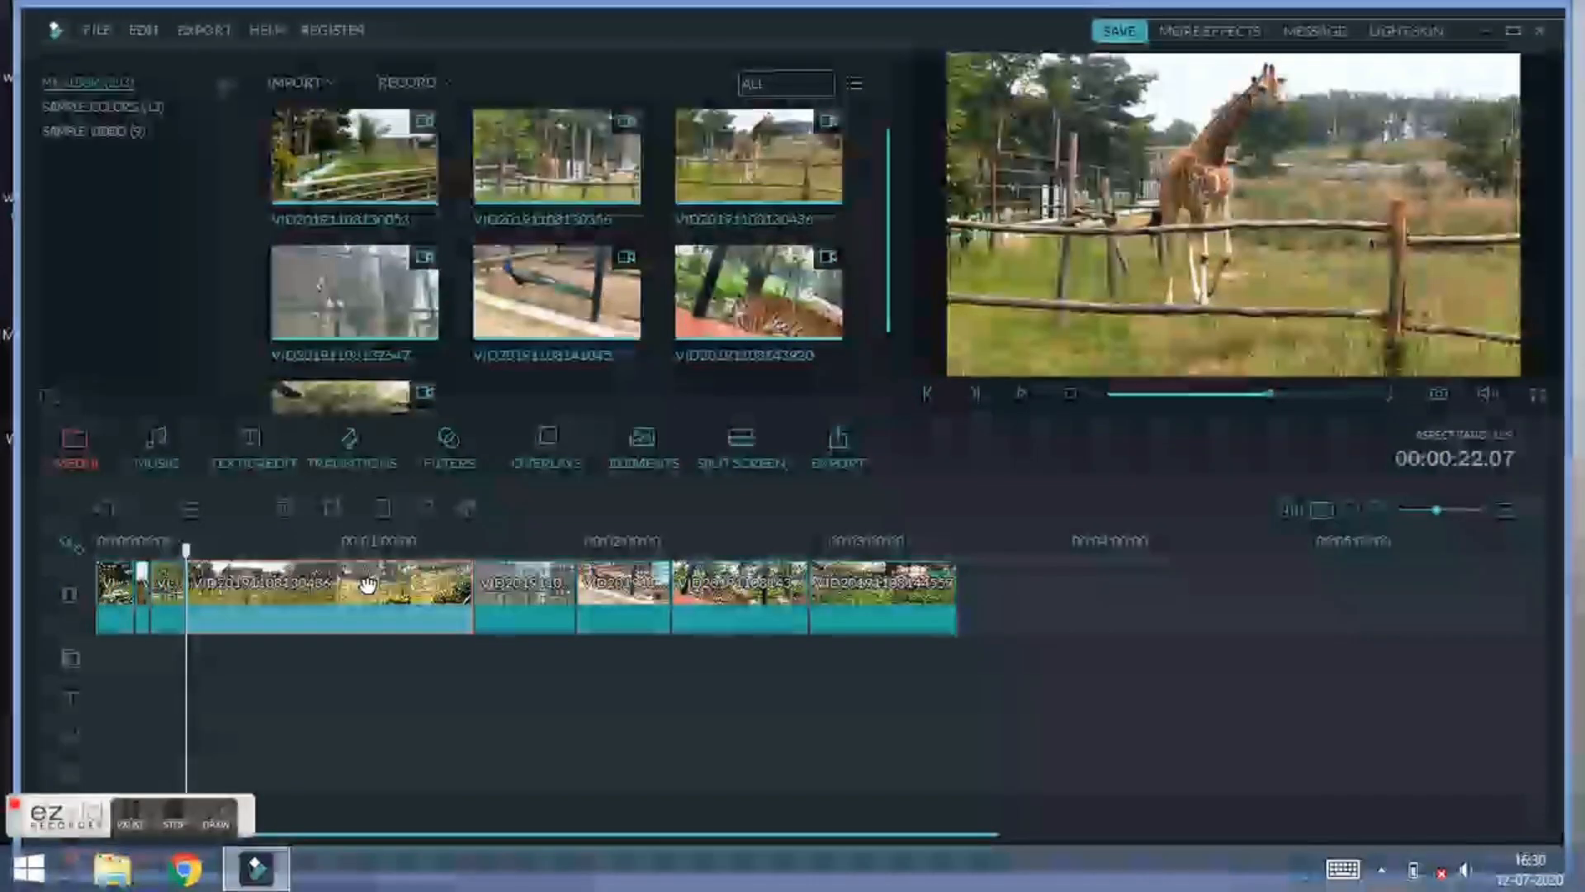
right_click(362, 615)
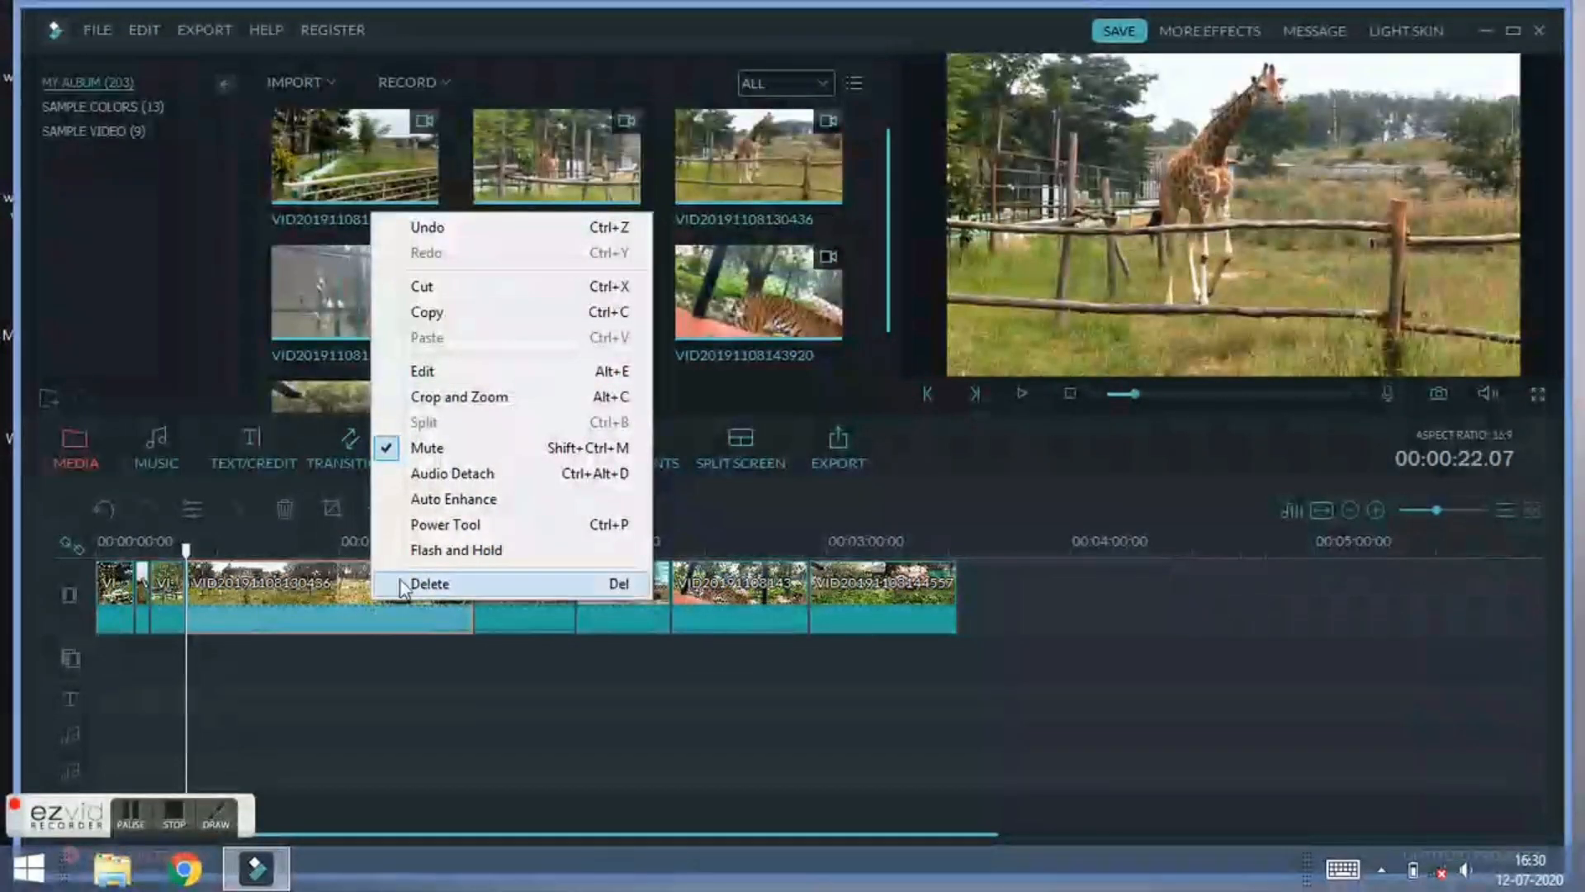
left_click(452, 316)
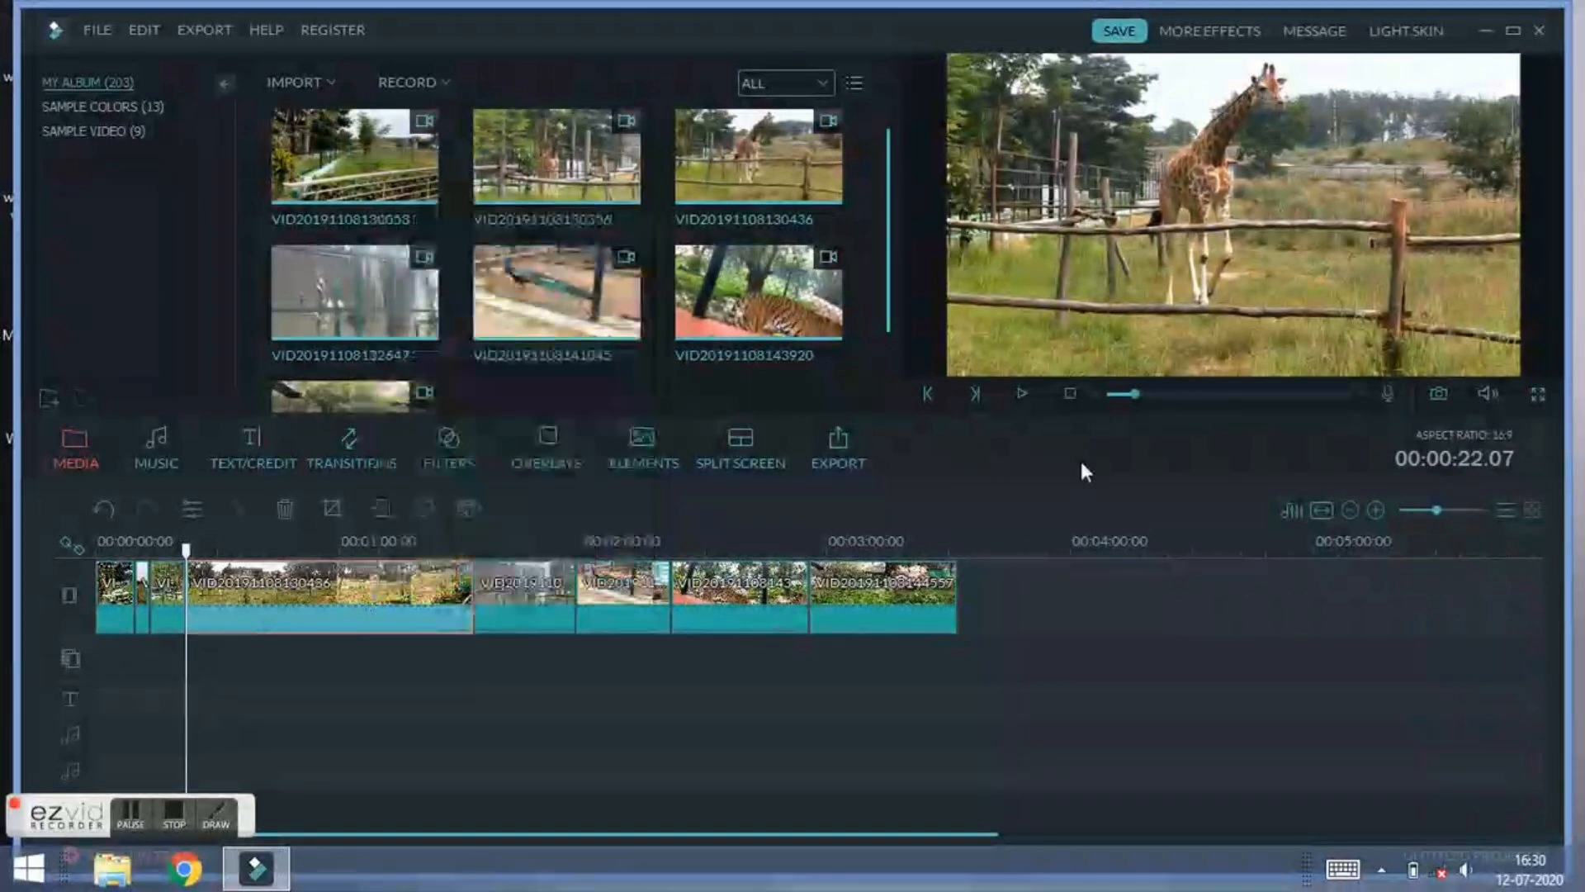
left_click(958, 545)
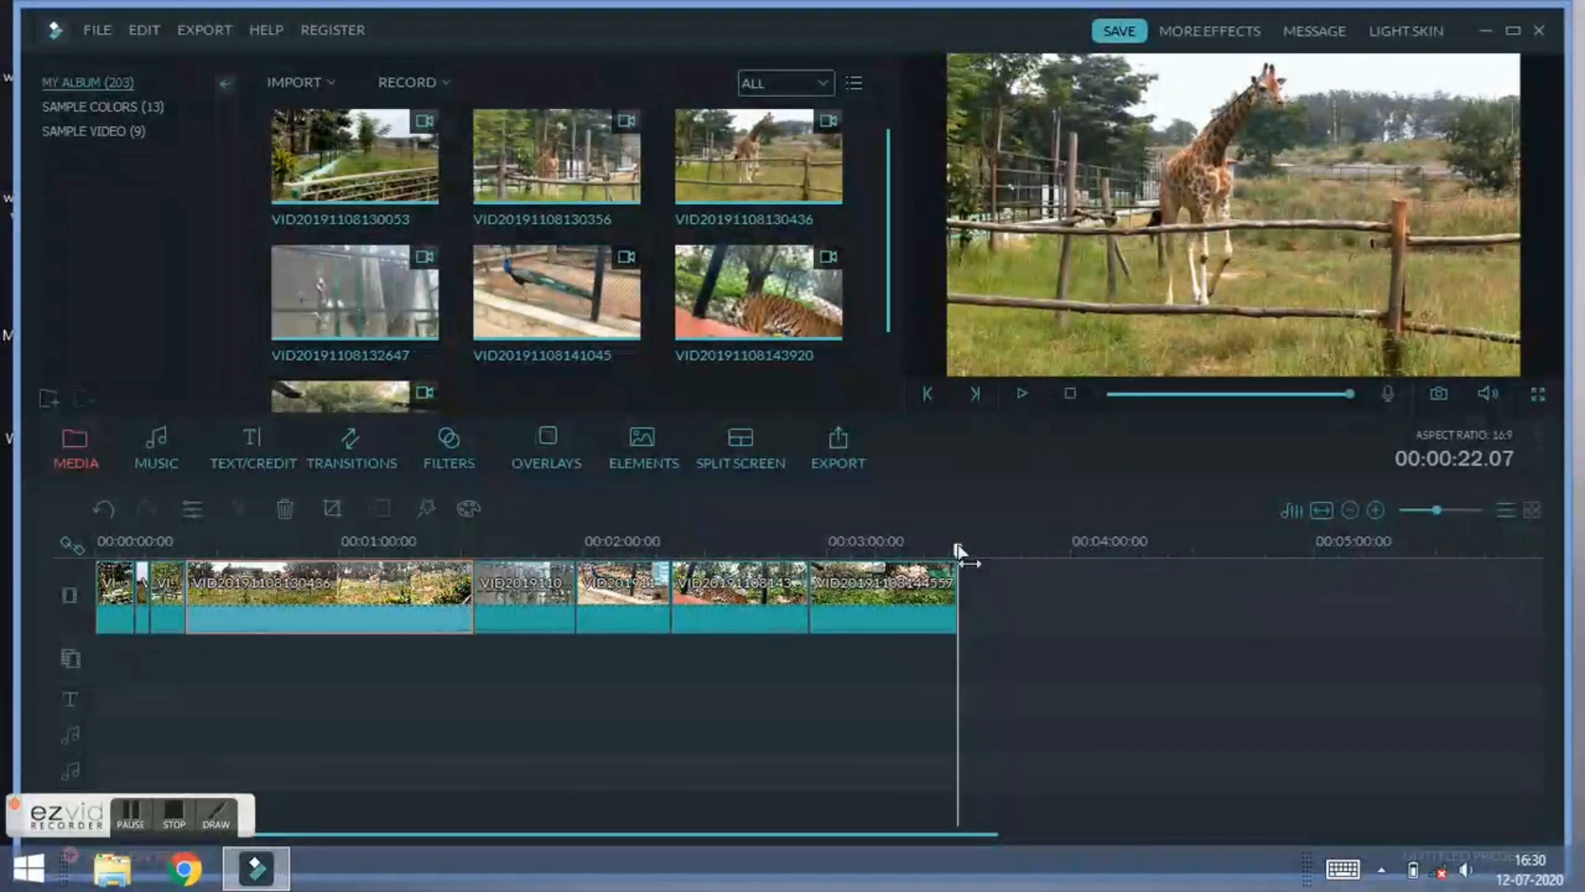
right_click(1004, 587)
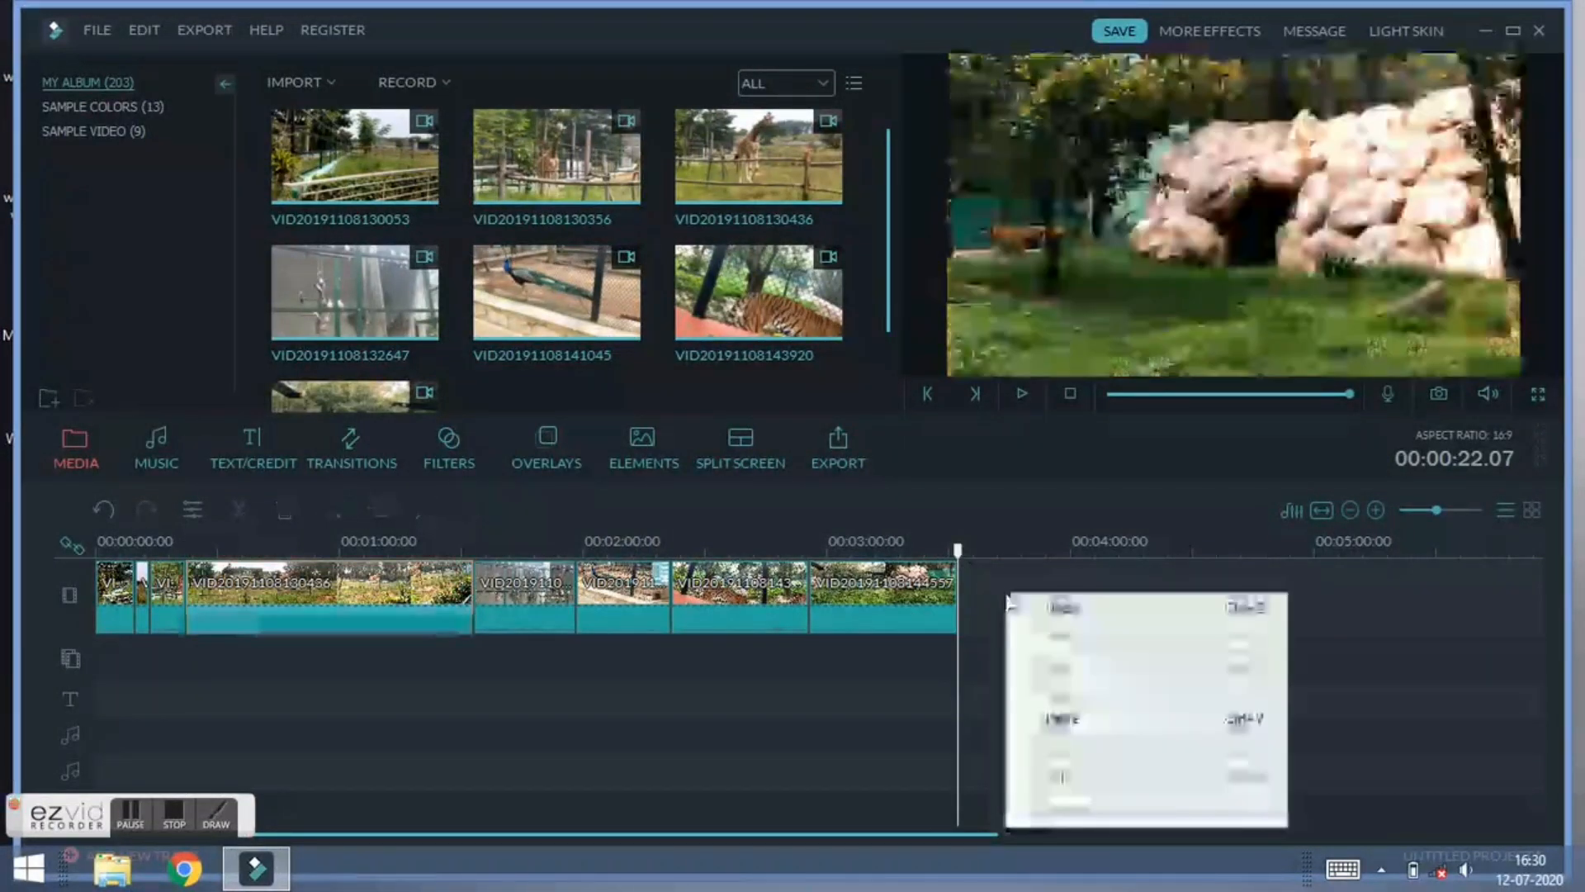
left_click(1071, 720)
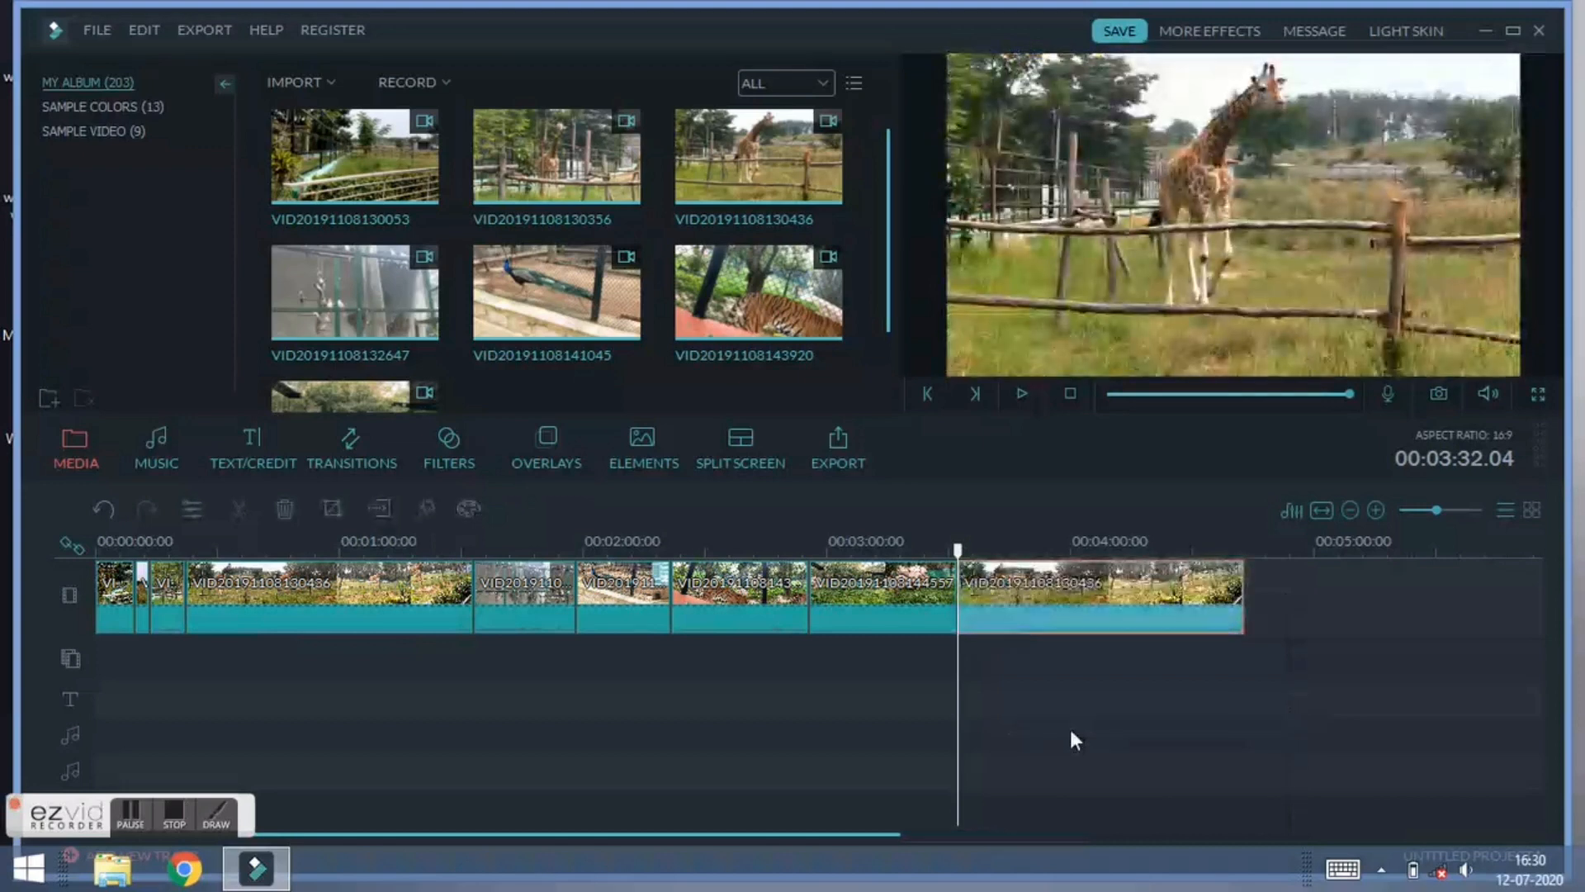
Step: Preview the original giraffe clip and its pasted copy, and set the copy's contrast to 1, saturation to 2, brightness to 1 and tint to -3
left_click_drag(957, 549, 187, 545)
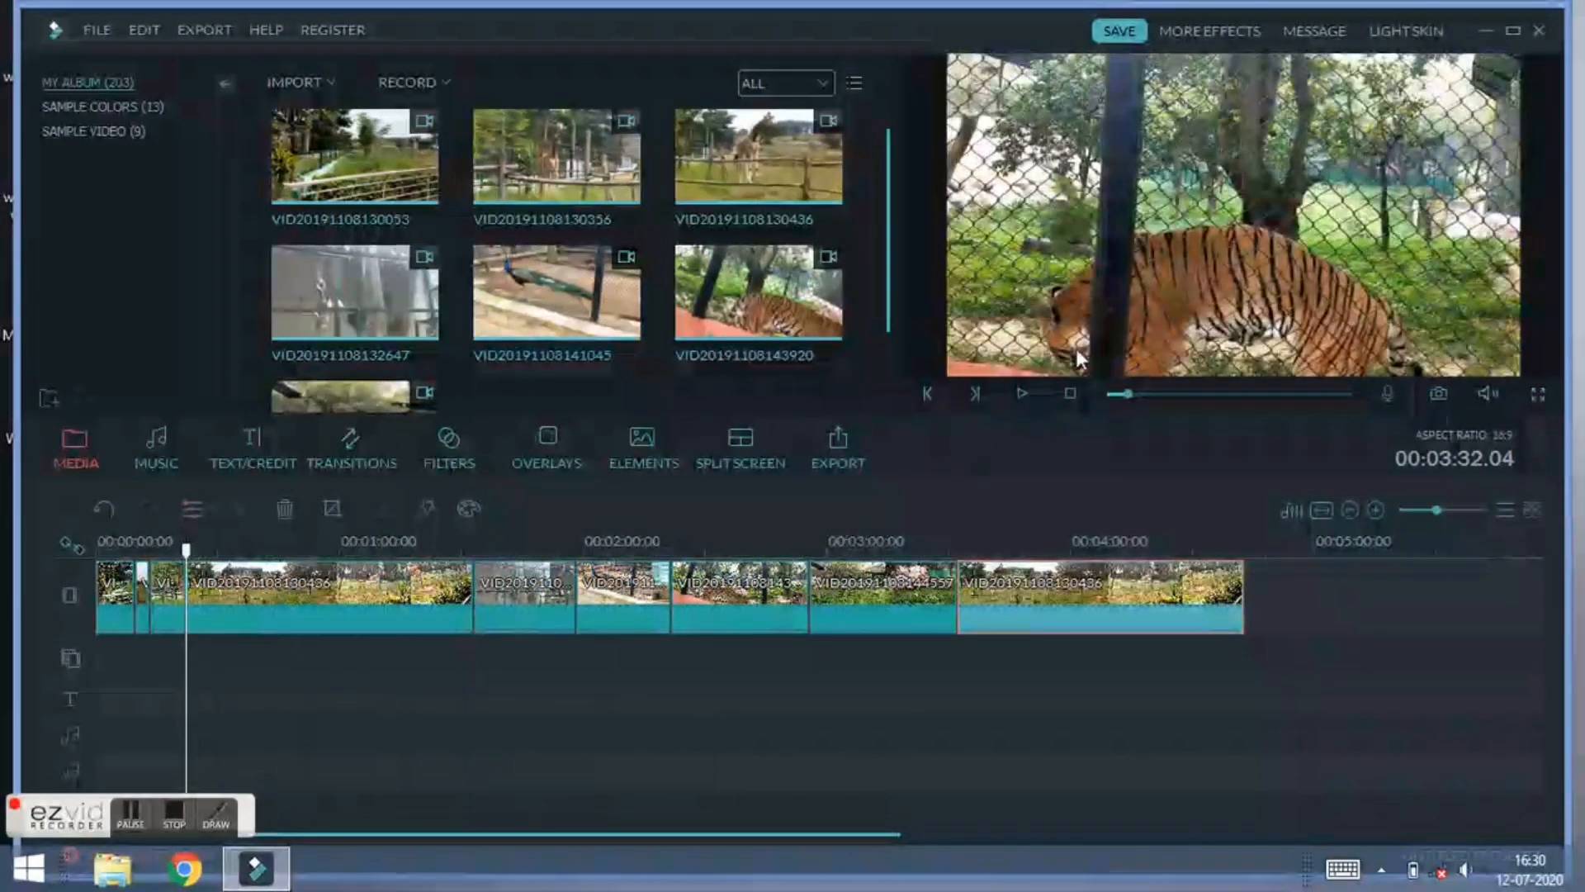
left_click(1020, 395)
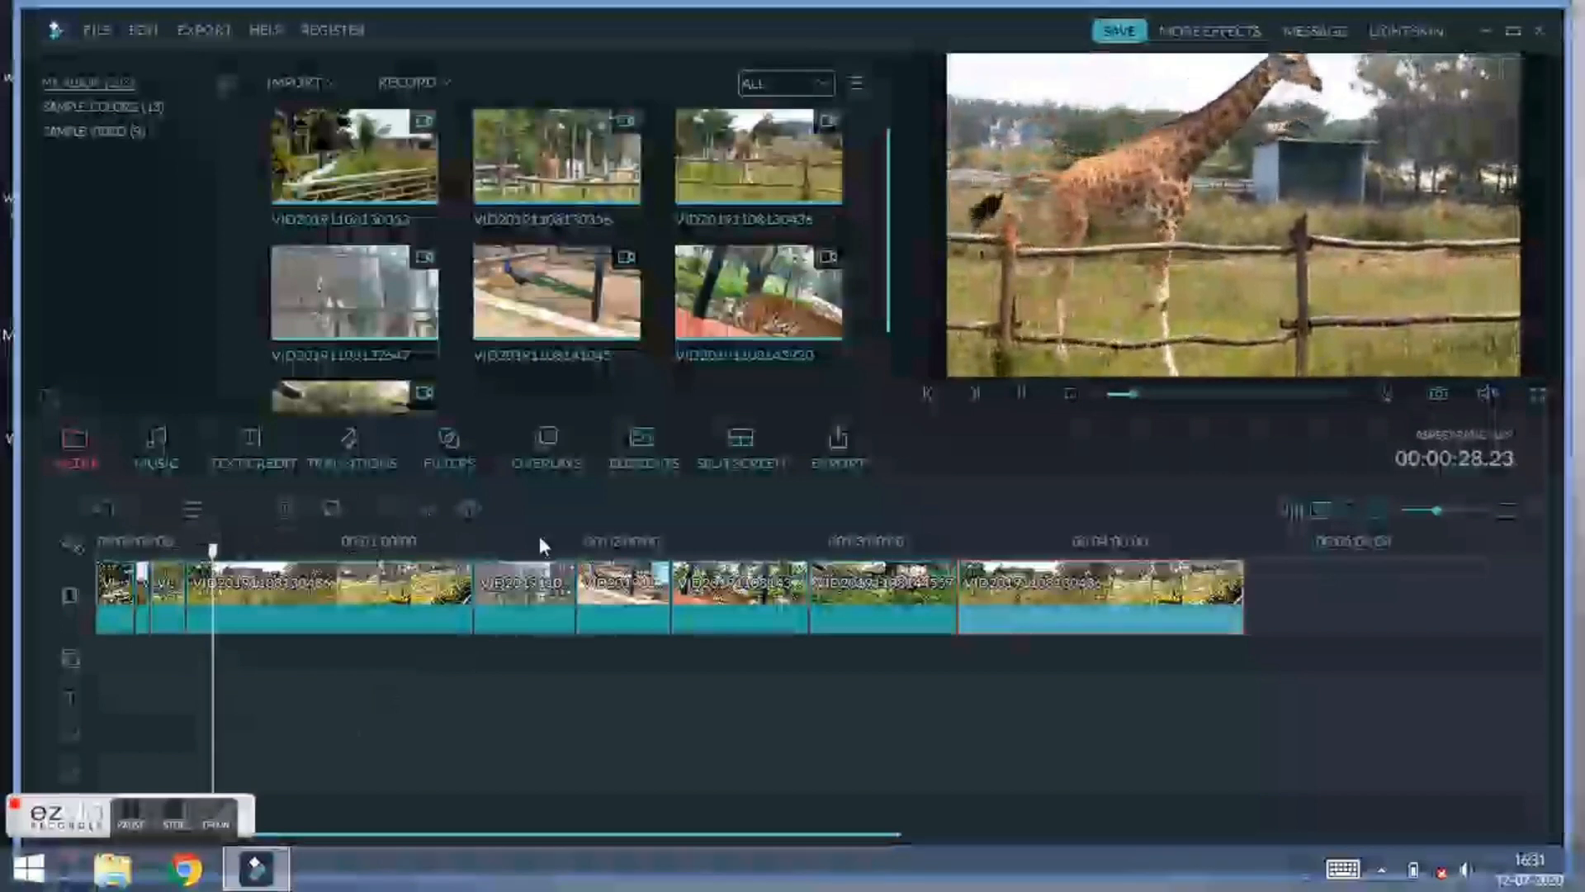
left_click(960, 545)
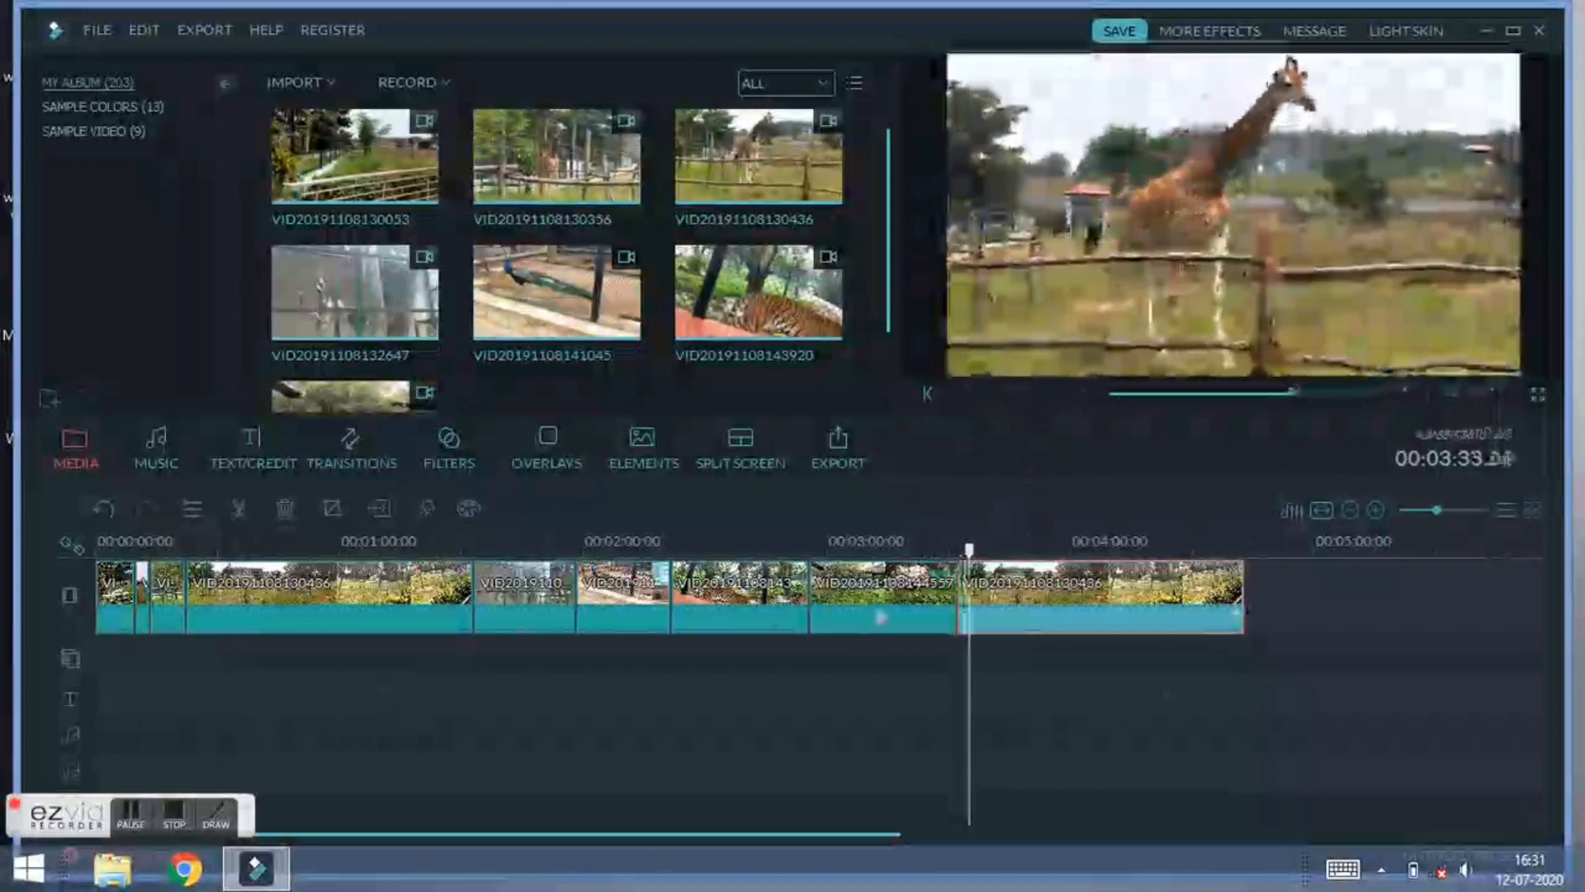
left_click(1037, 545)
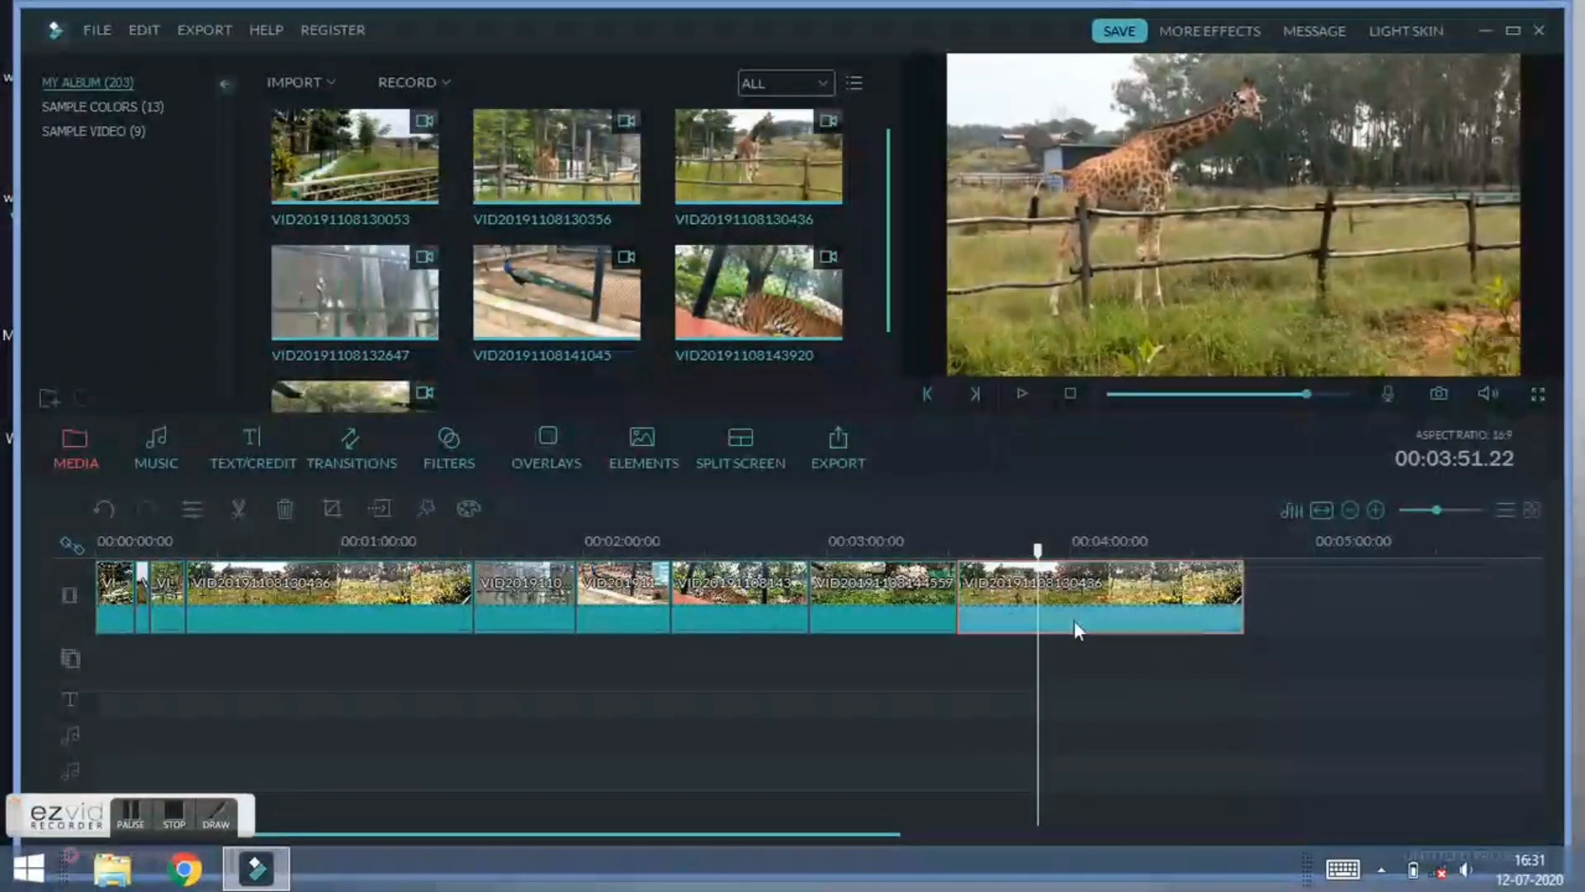
right_click(1073, 625)
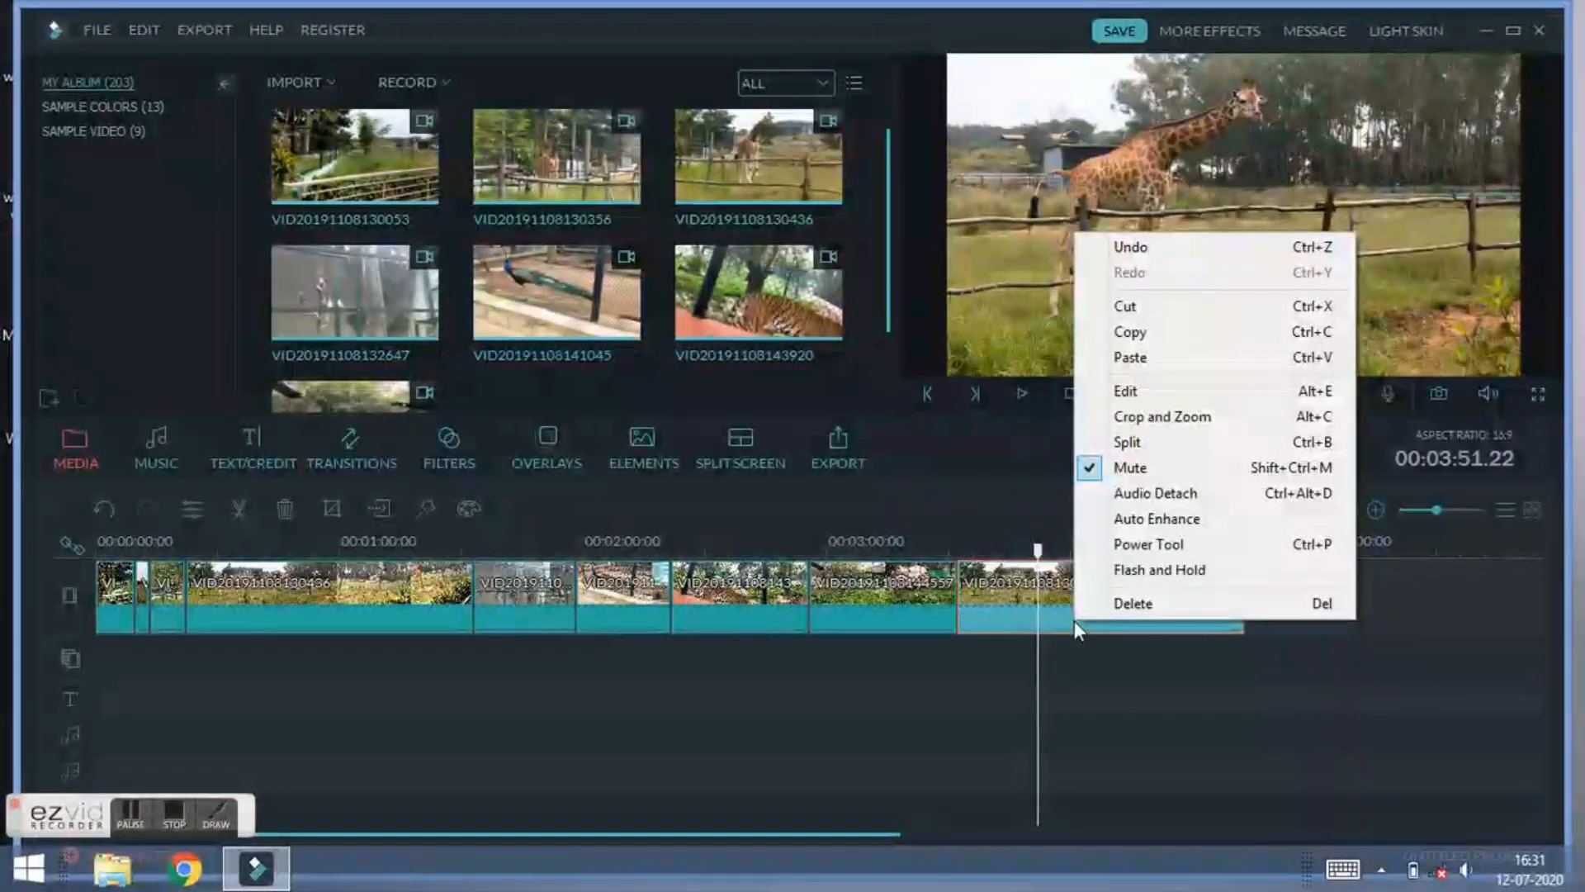
left_click(1139, 396)
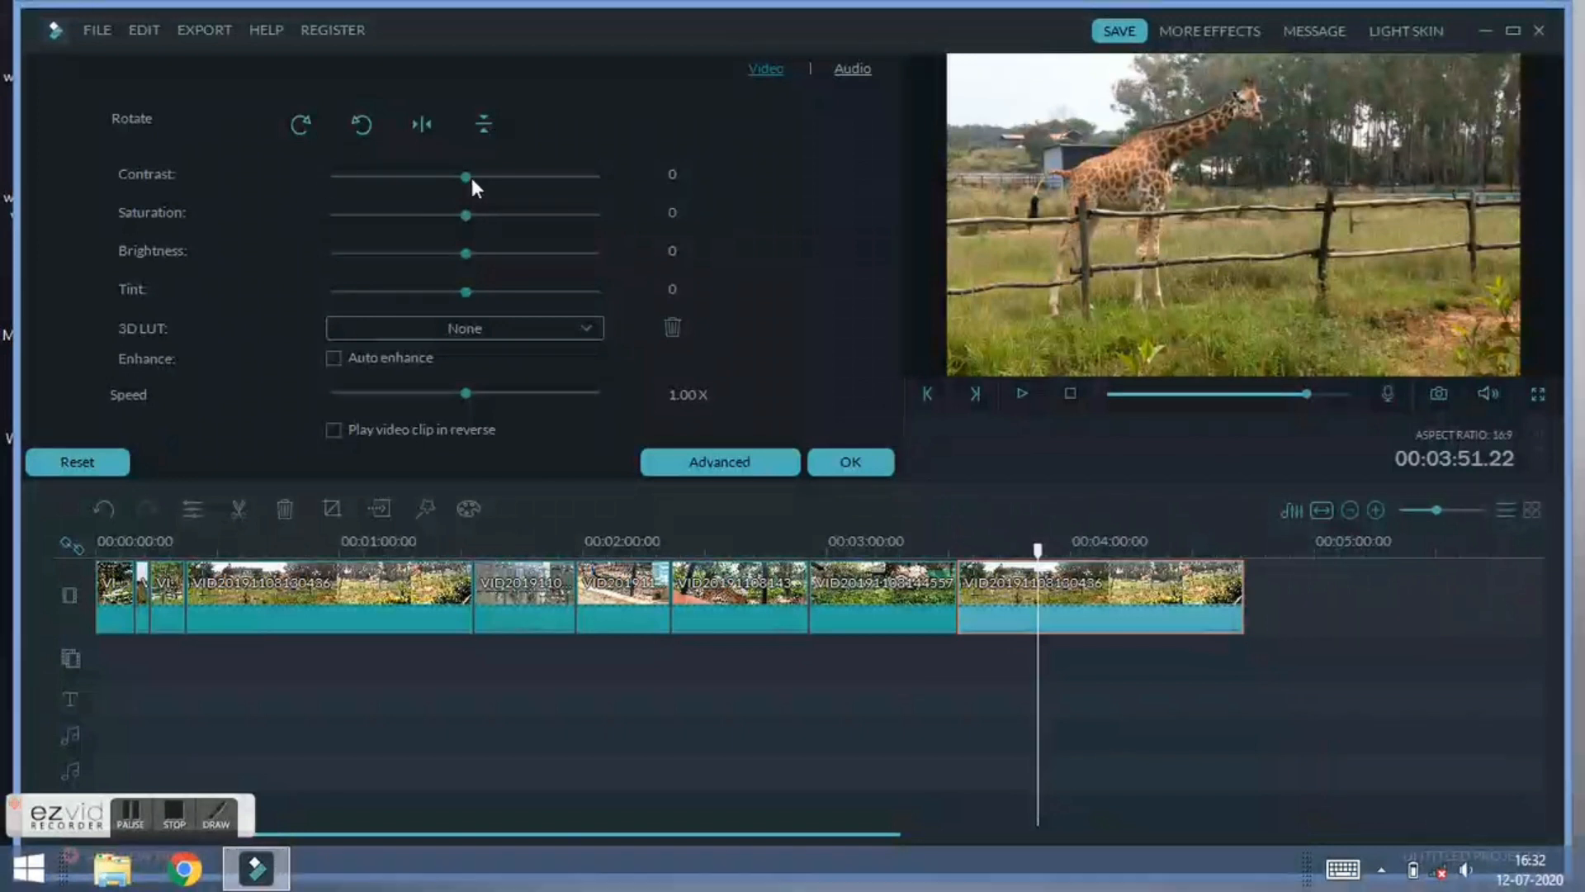
mouse_move(466, 175)
left_mouse_down()
mouse_move(621, 171)
mouse_move(468, 169)
left_mouse_up()
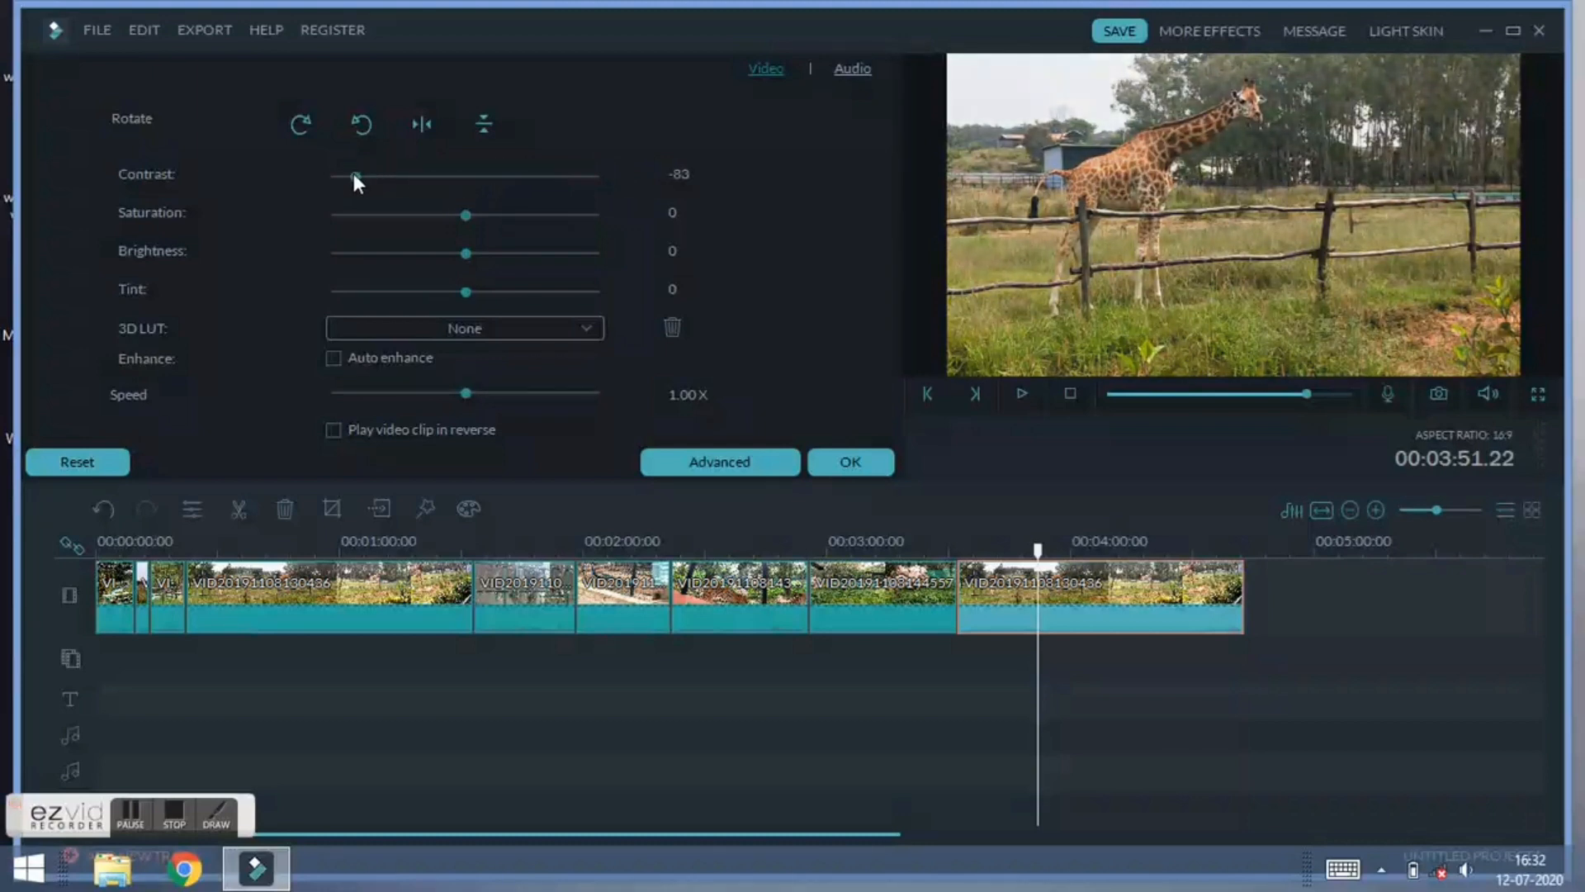
left_click_drag(330, 171, 462, 300)
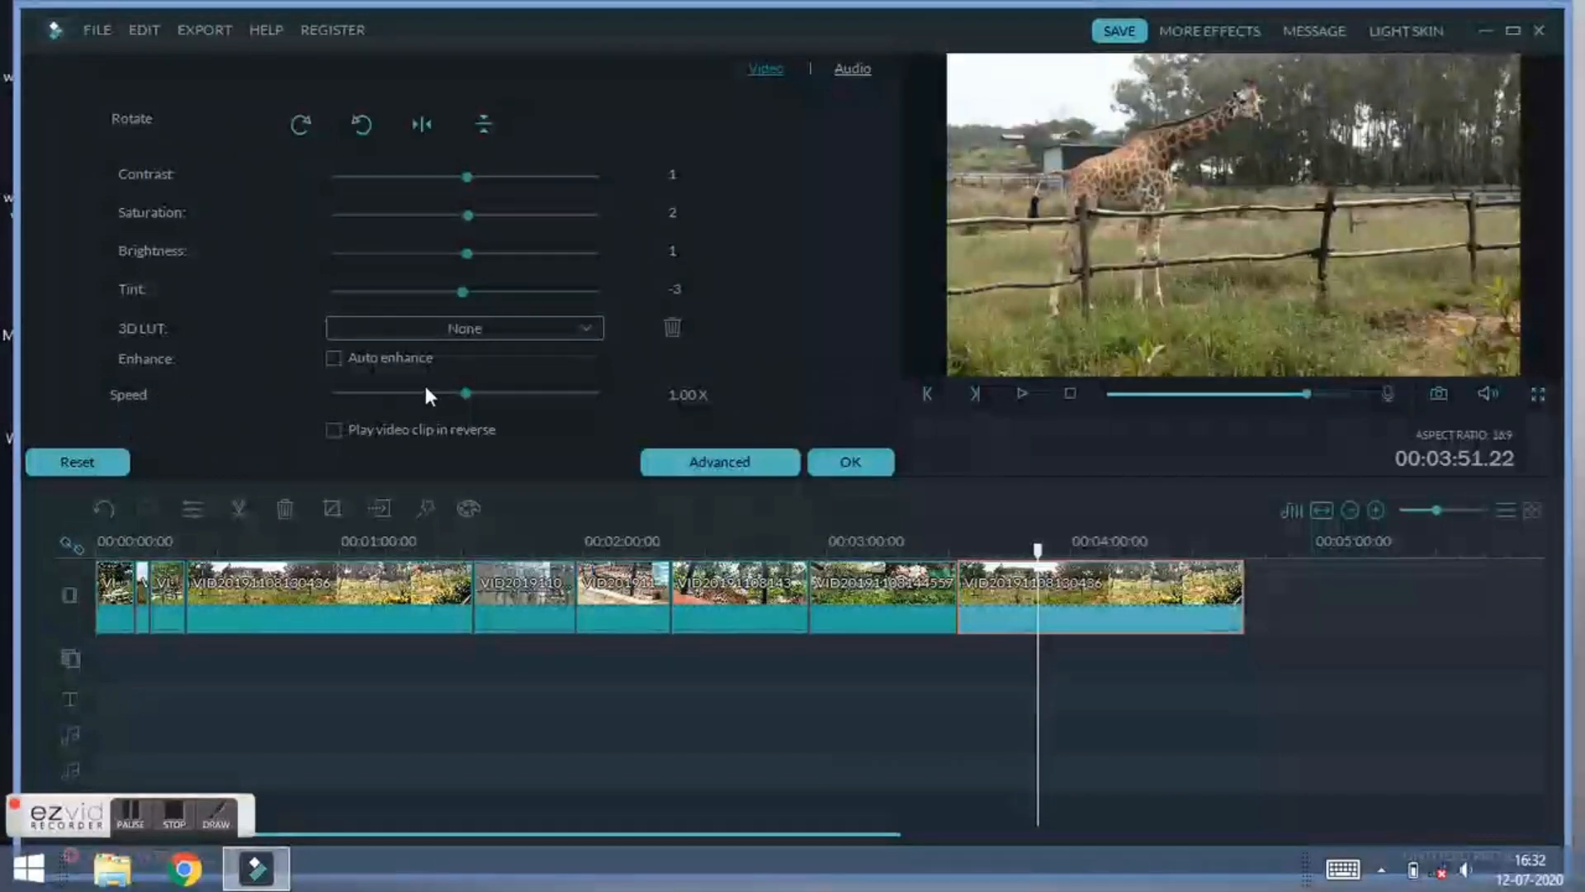
left_click(1021, 394)
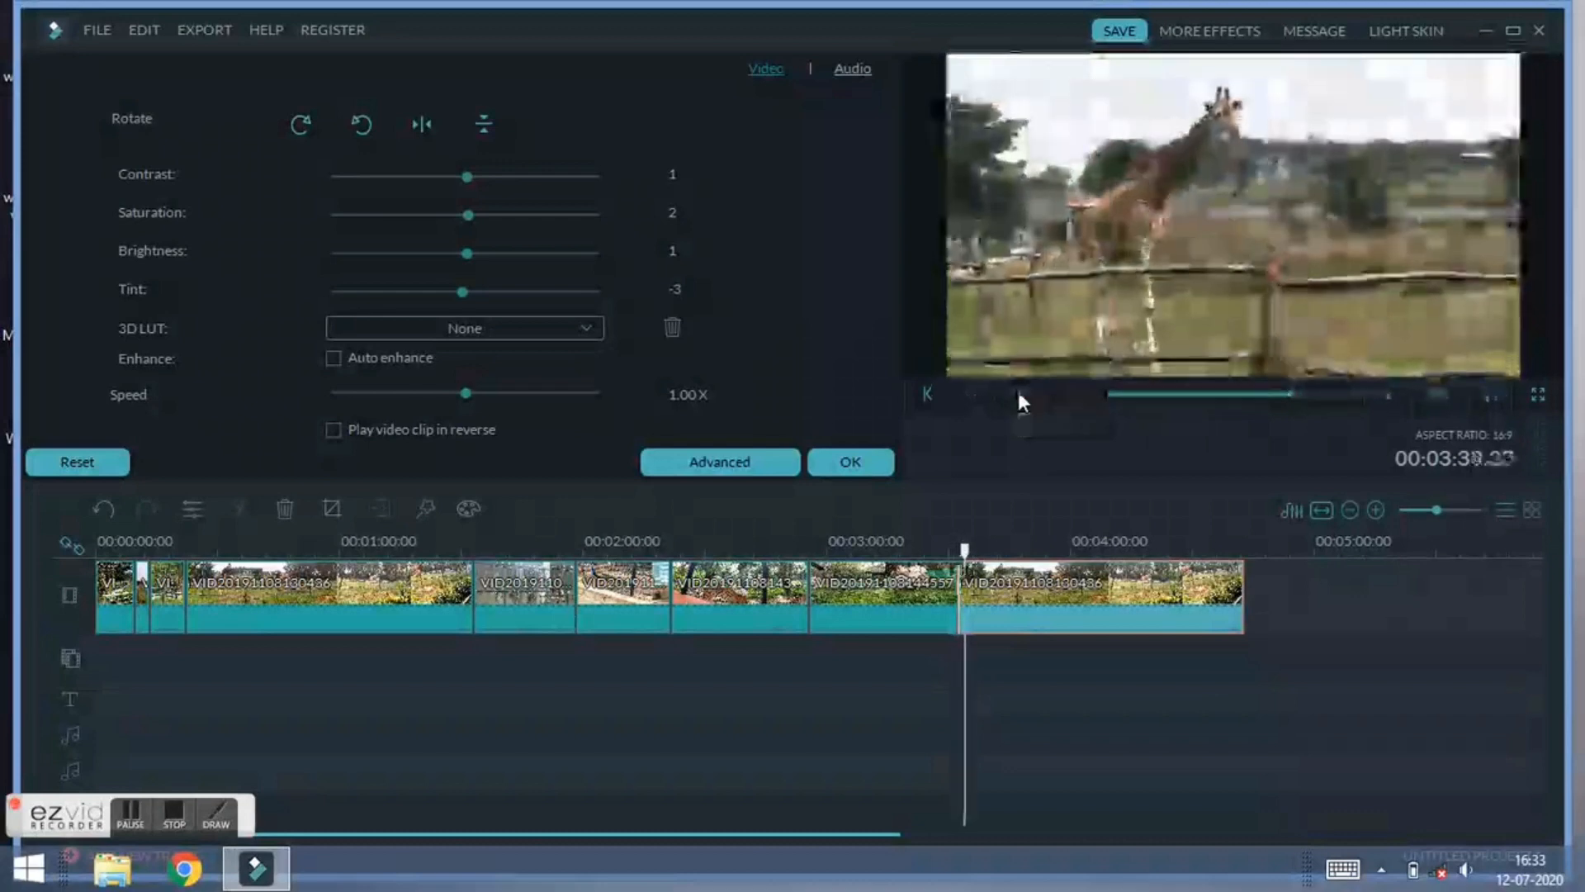
left_click(1019, 394)
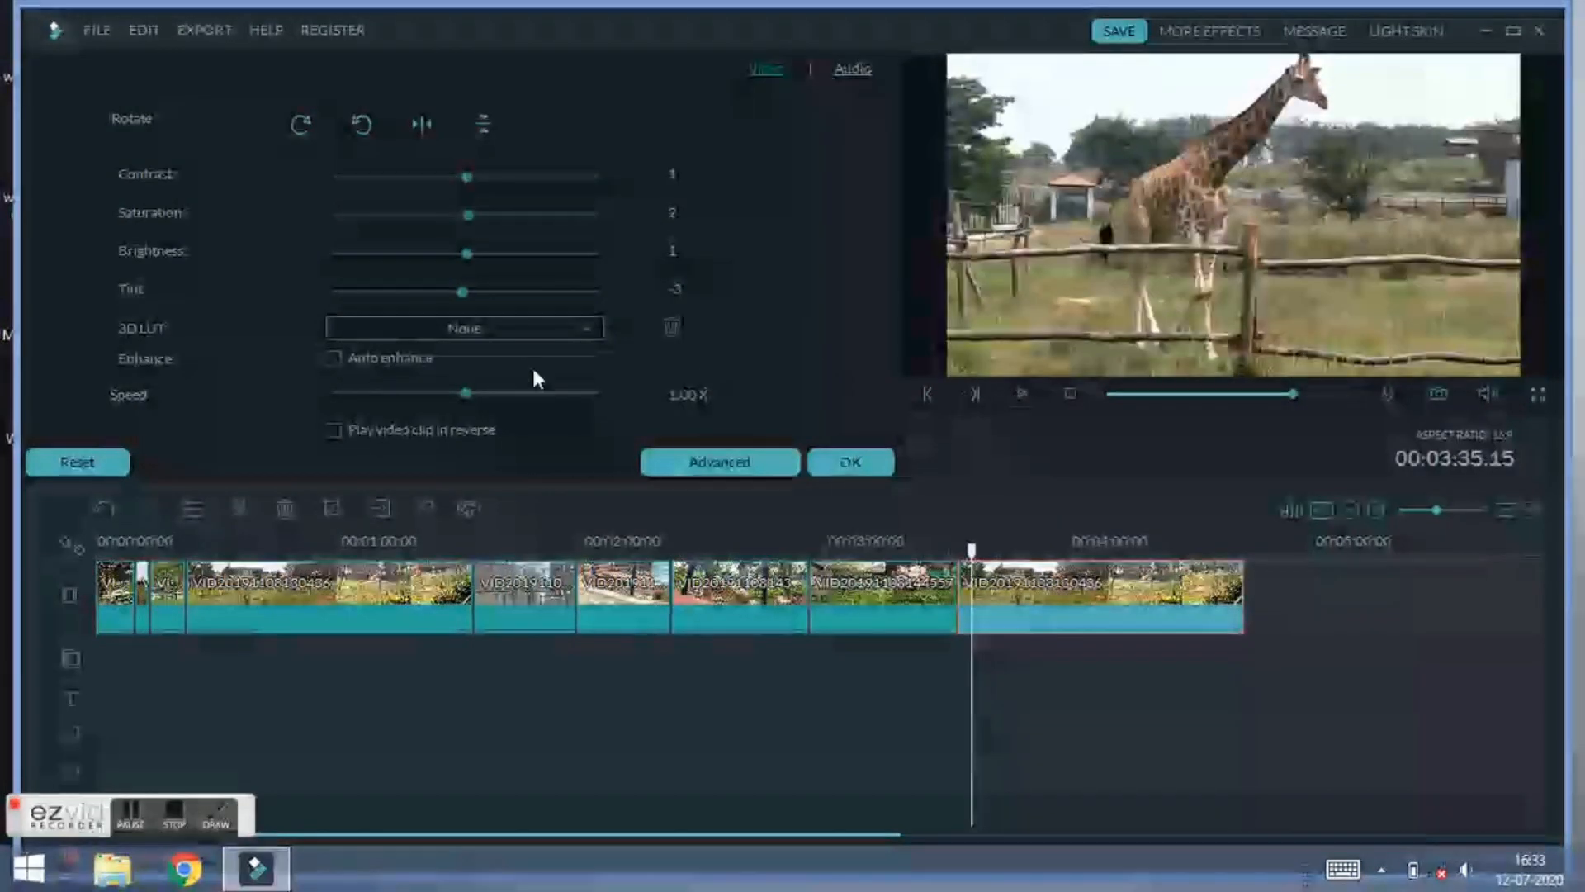
Step: Set the pasted giraffe clip's speed to 3.00X, play it from its start and apply the clip settings
left_click_drag(463, 393, 516, 393)
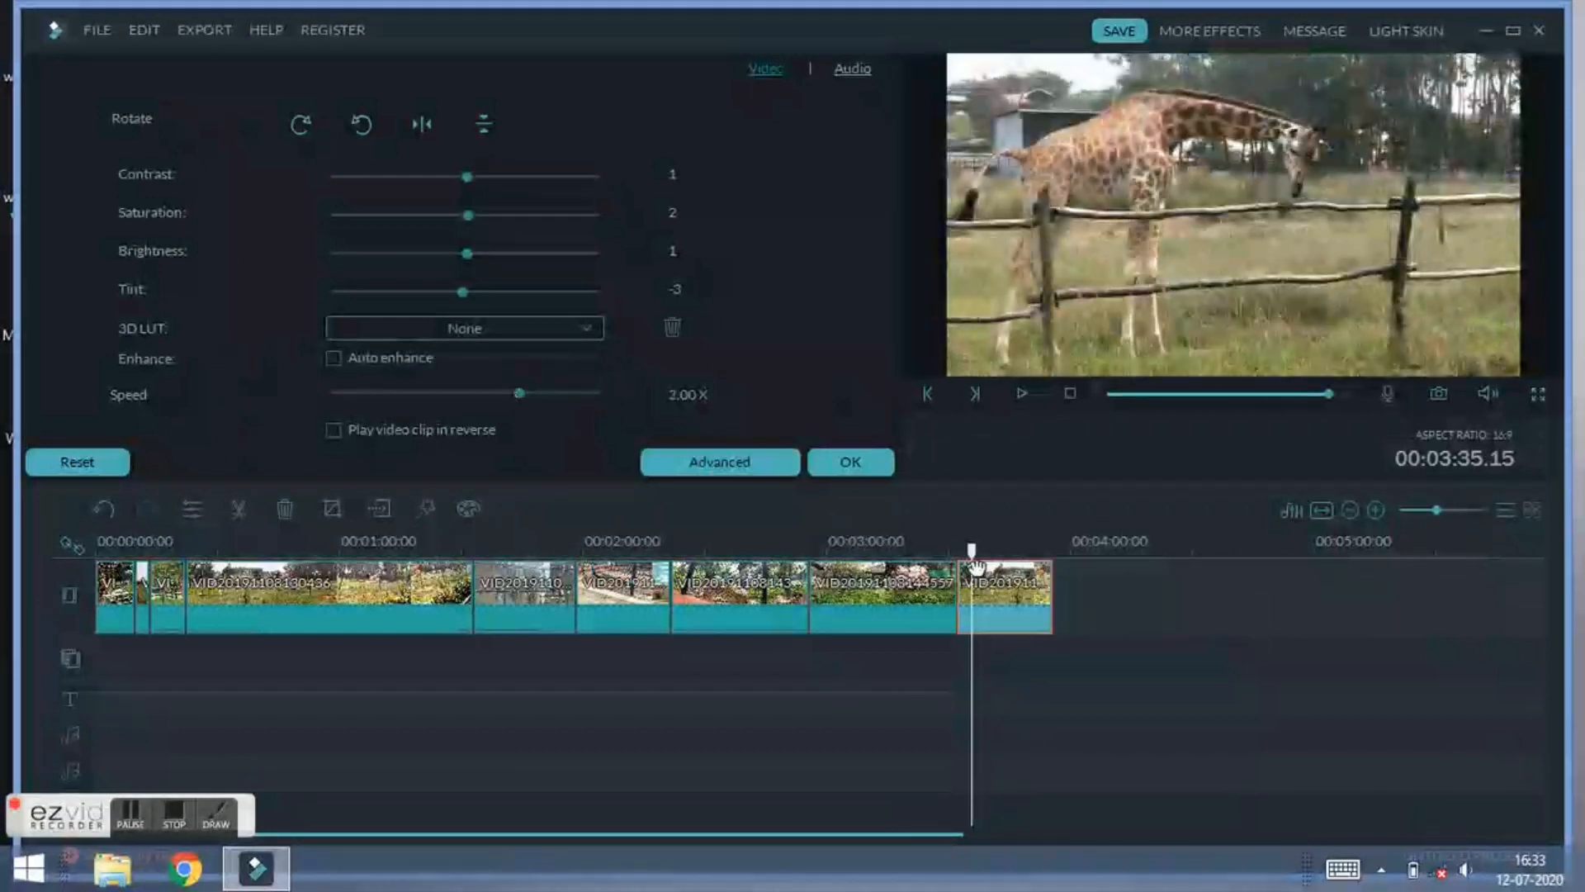
left_click_drag(974, 552, 958, 549)
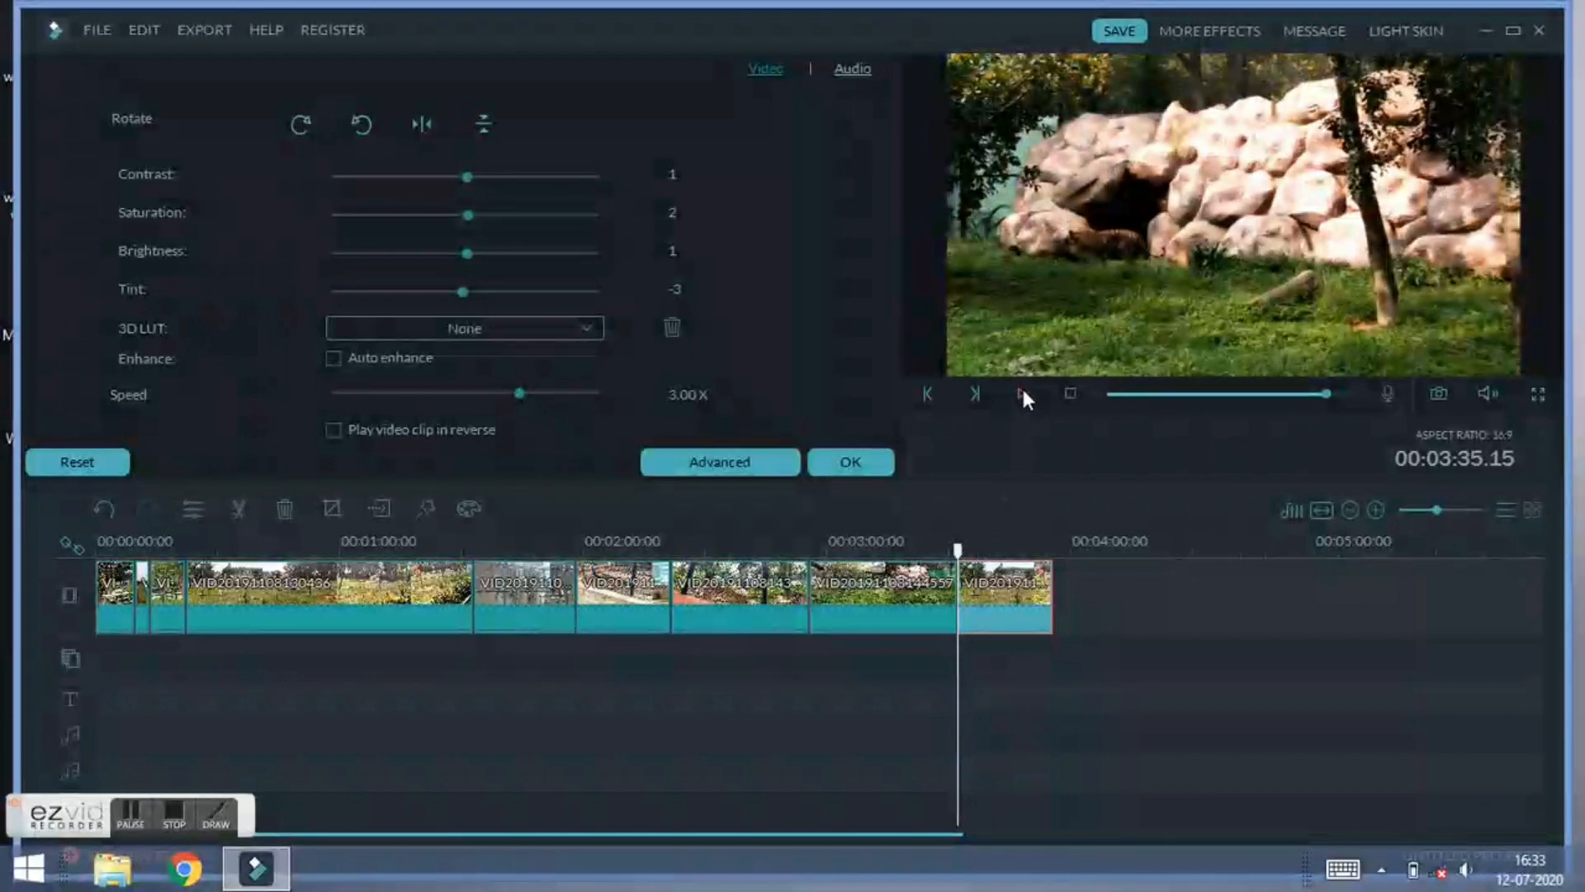
left_click(1022, 393)
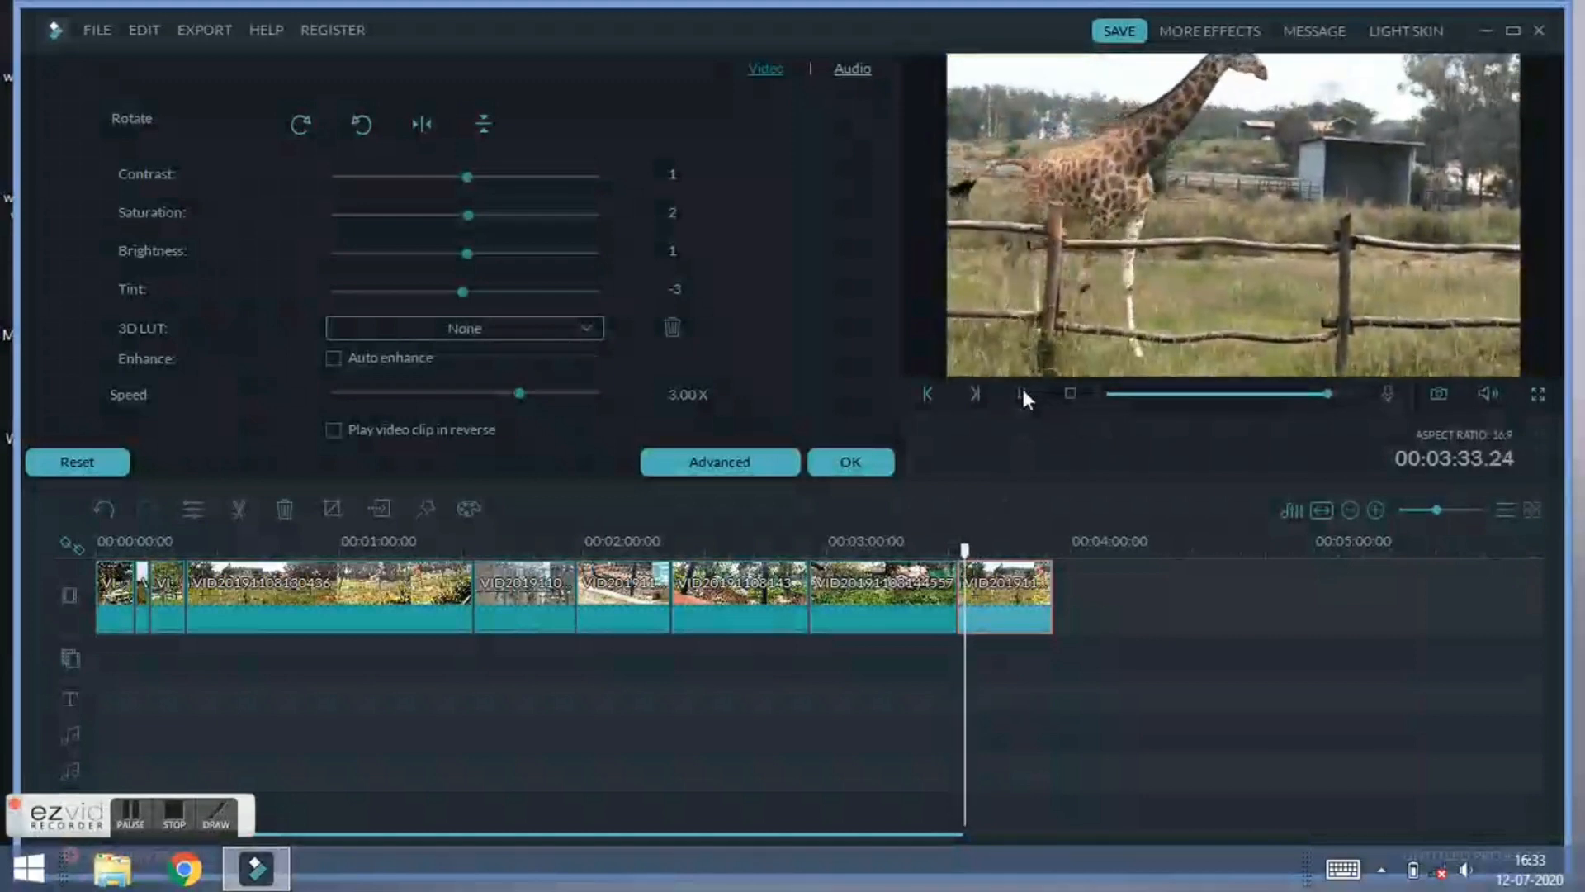
left_click(1023, 393)
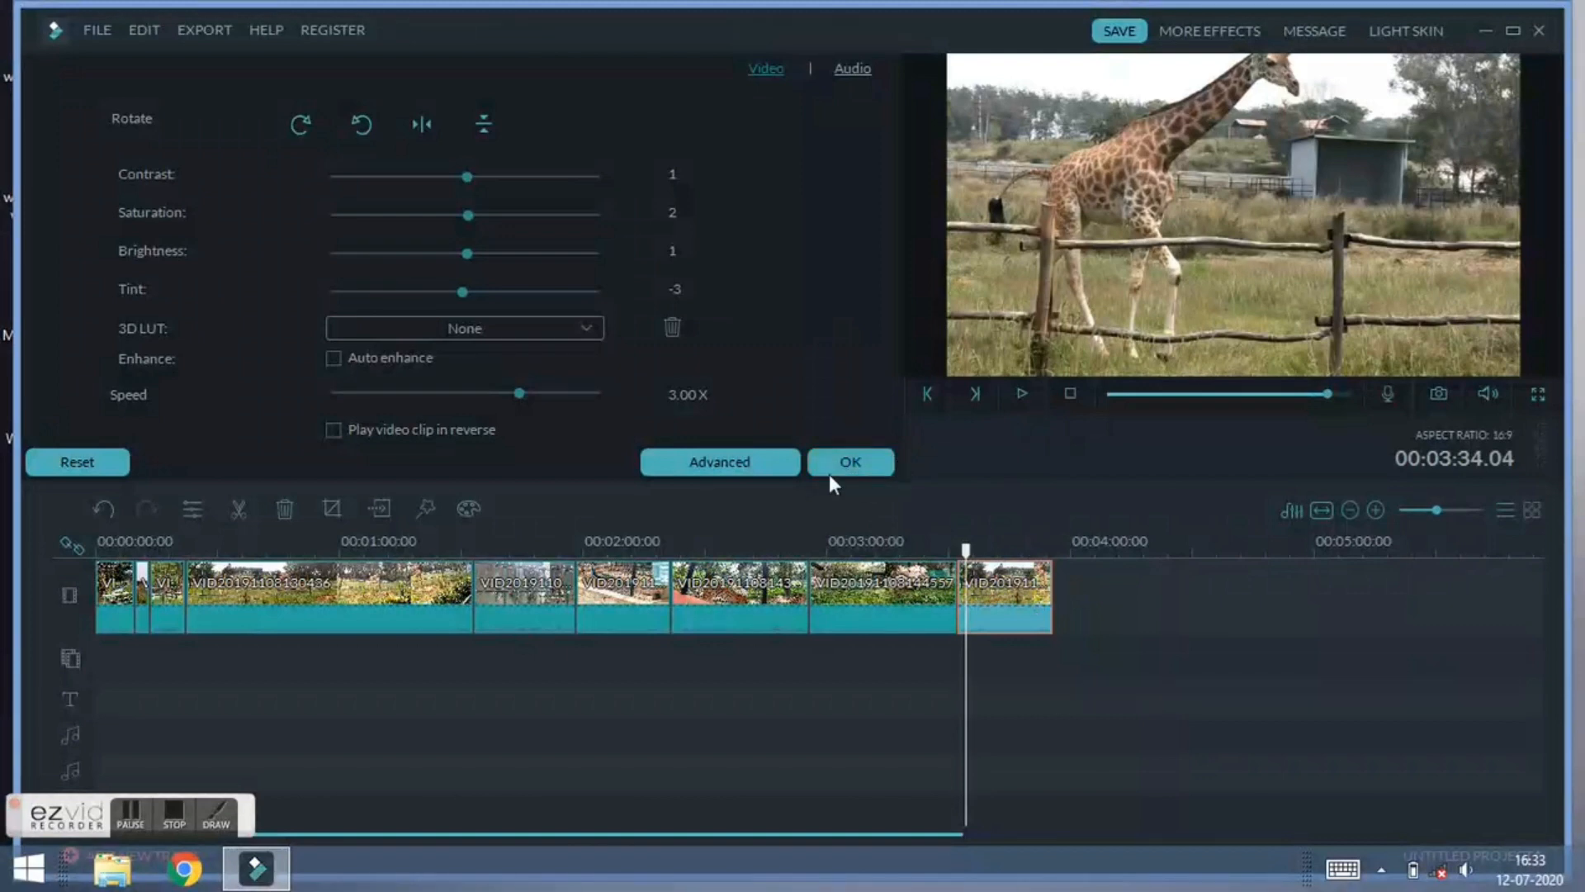
left_click(859, 469)
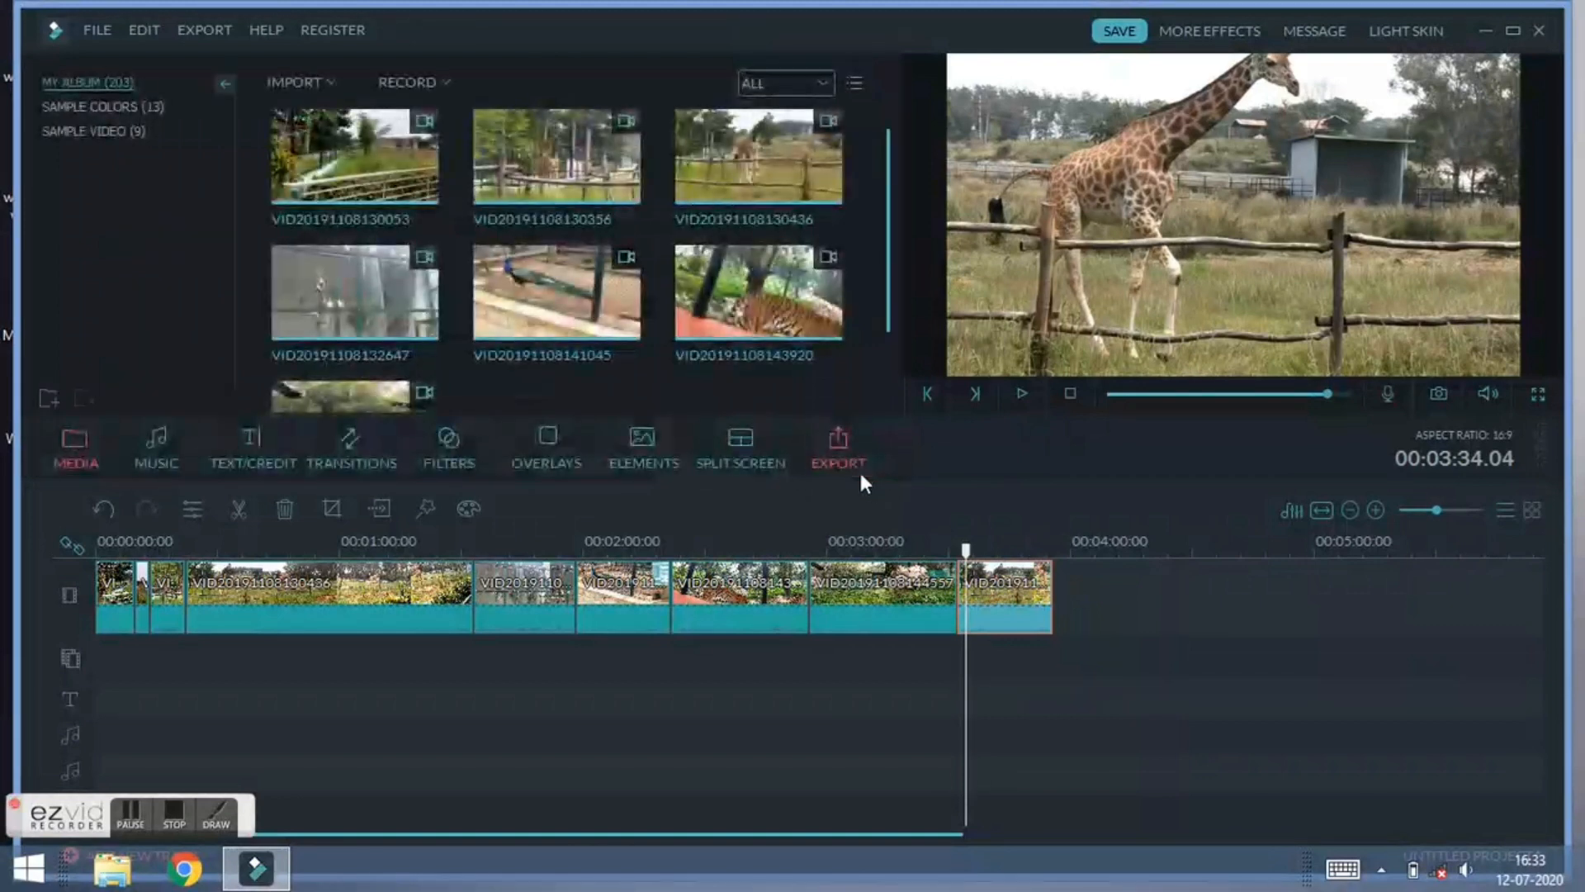
Step: Reopen the pasted giraffe clip's video settings, set its speed to 0.33X and apply the change
right_click(1026, 624)
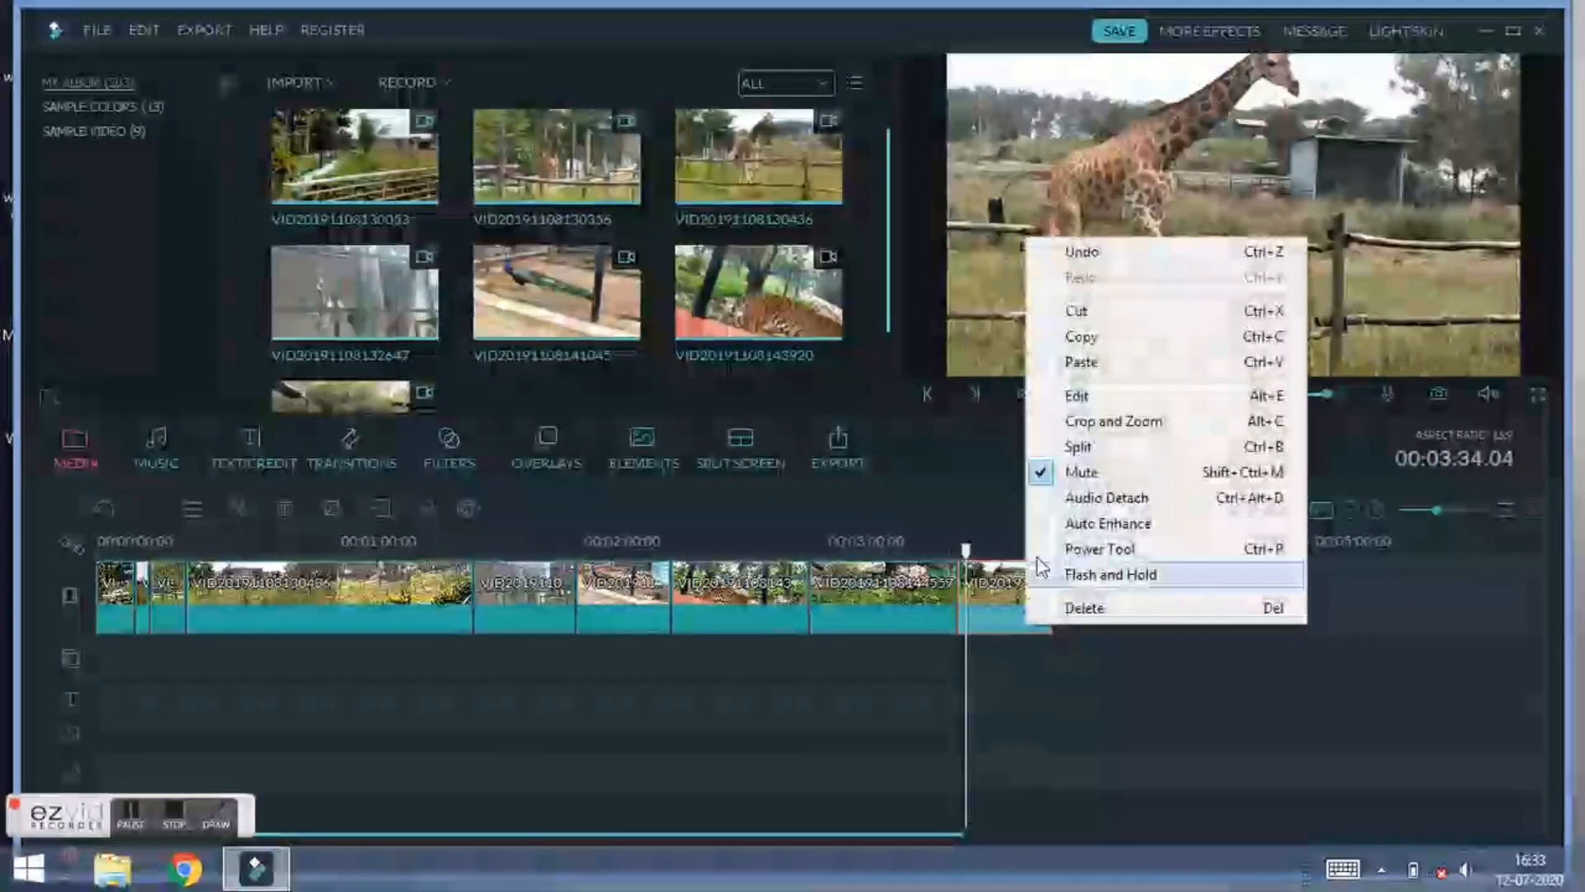
left_click(991, 615)
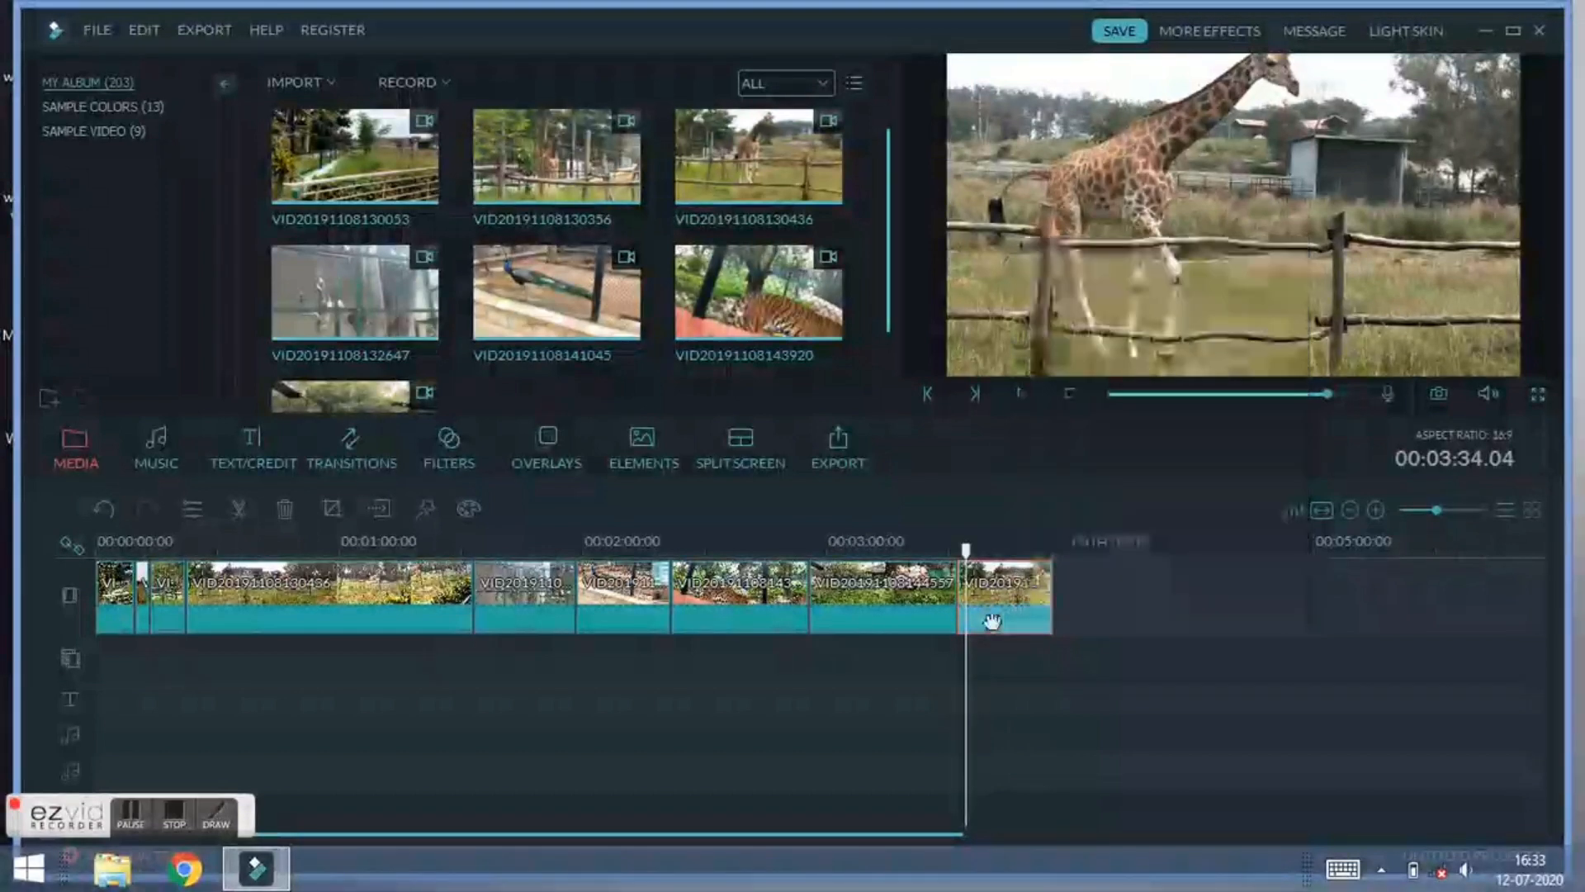
double_click(1007, 611)
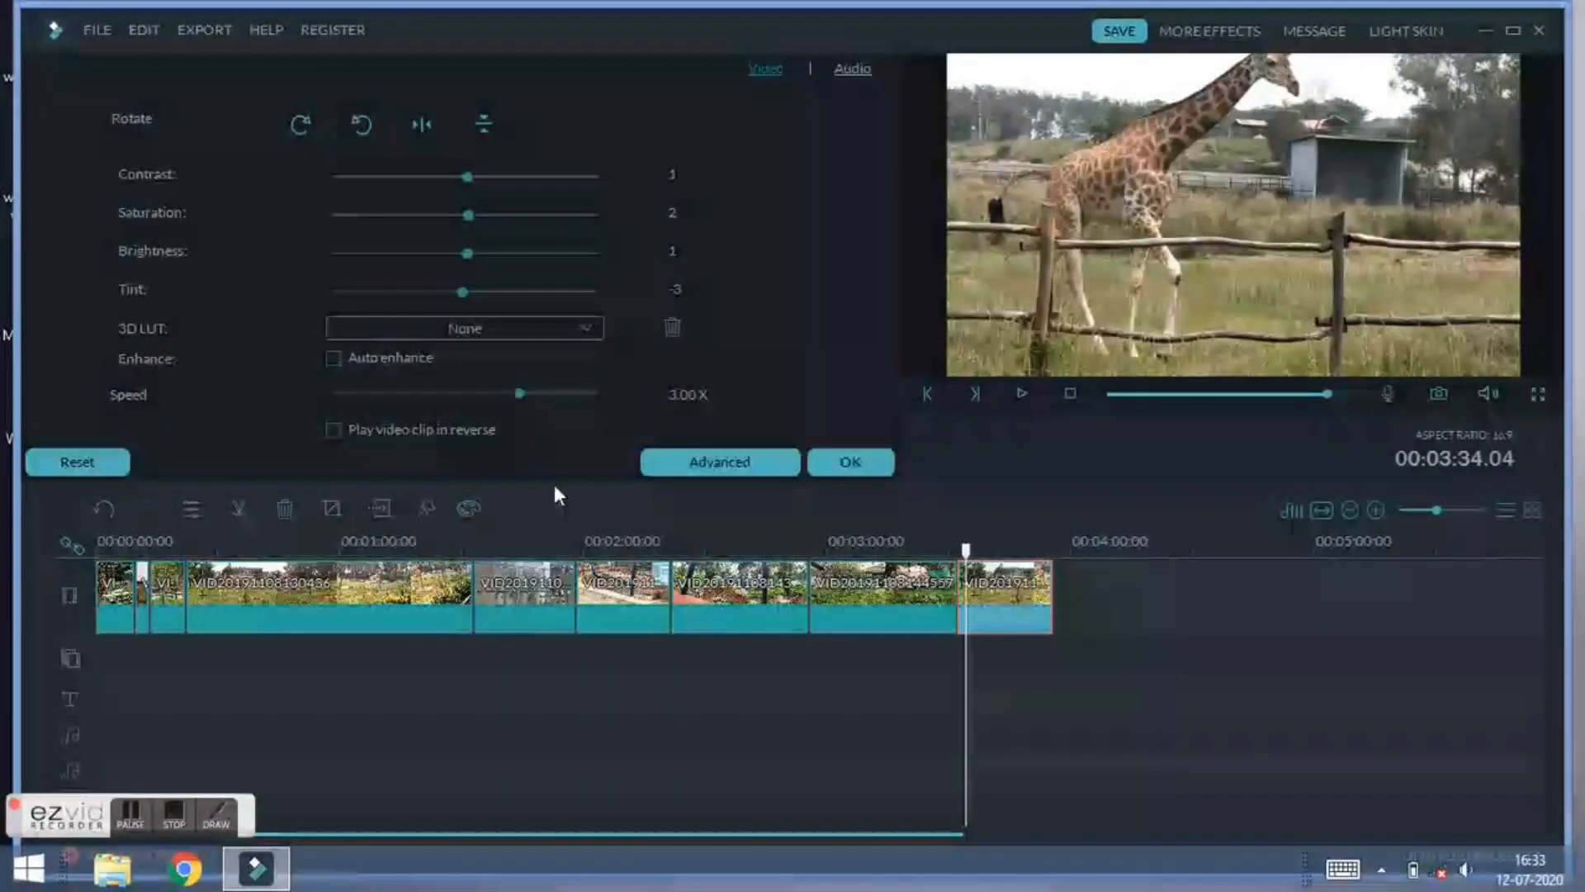
left_click_drag(519, 393, 423, 398)
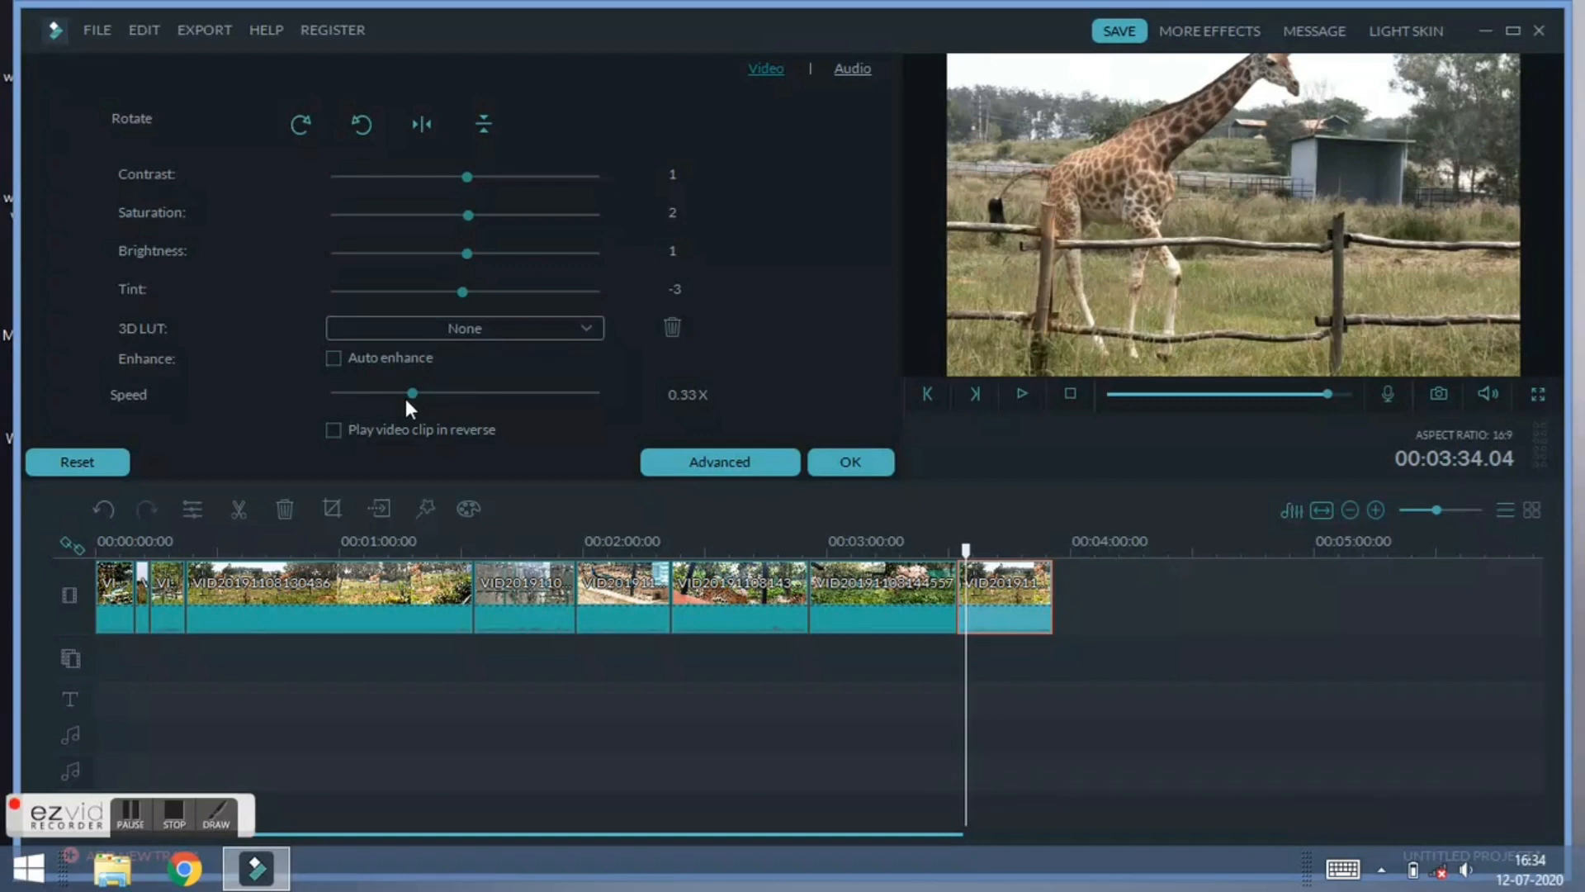
left_click(822, 460)
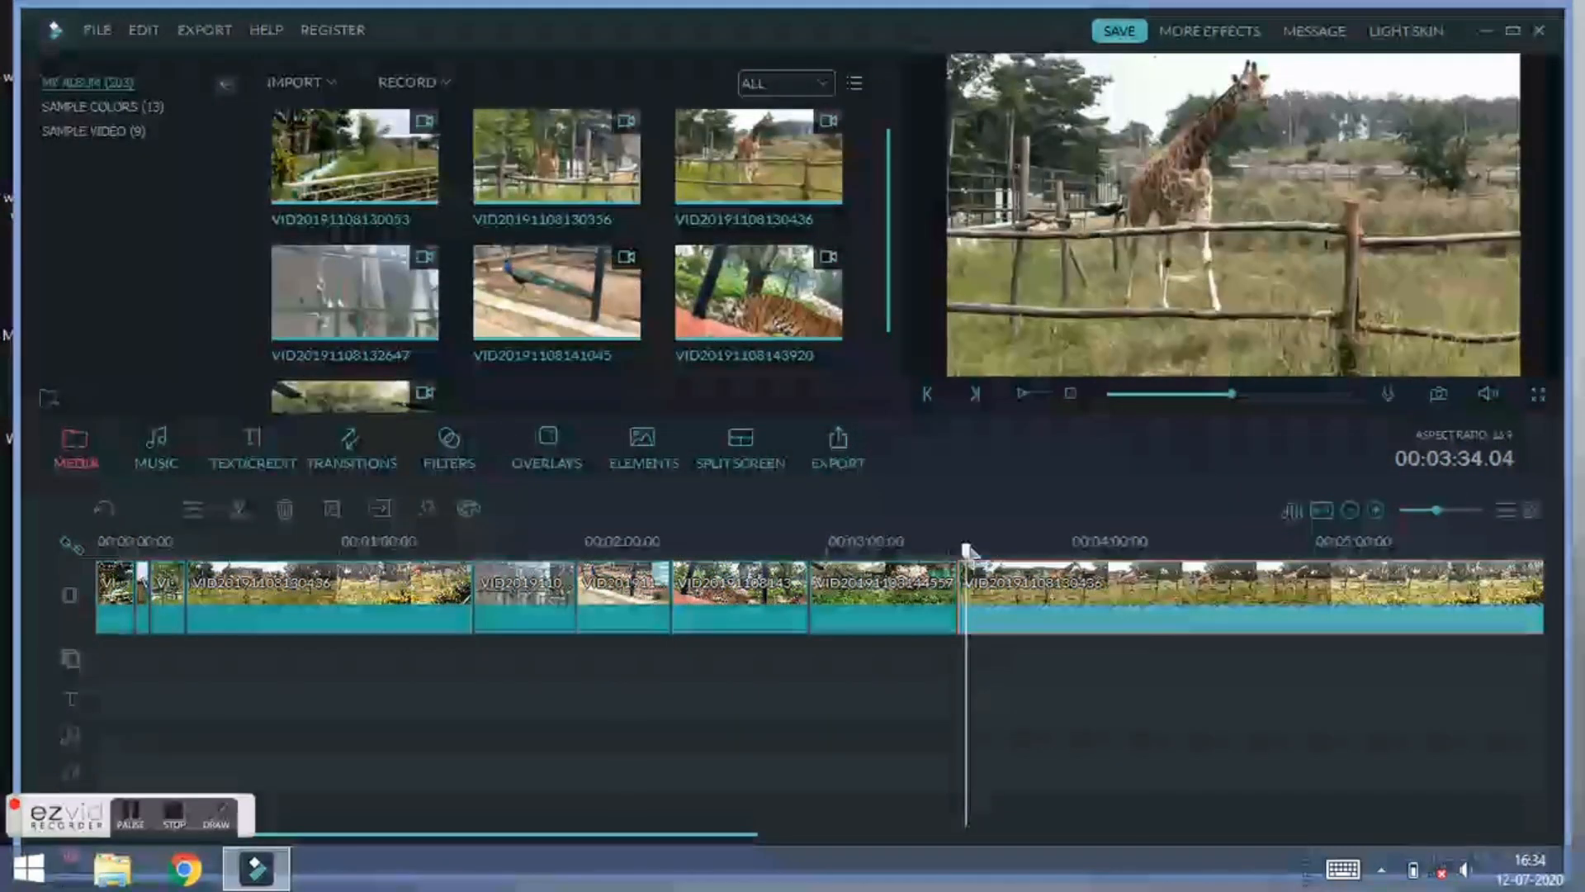
Step: Play the slowed giraffe clip at the end of the timeline from its start to preview its speed
left_click_drag(967, 550, 955, 550)
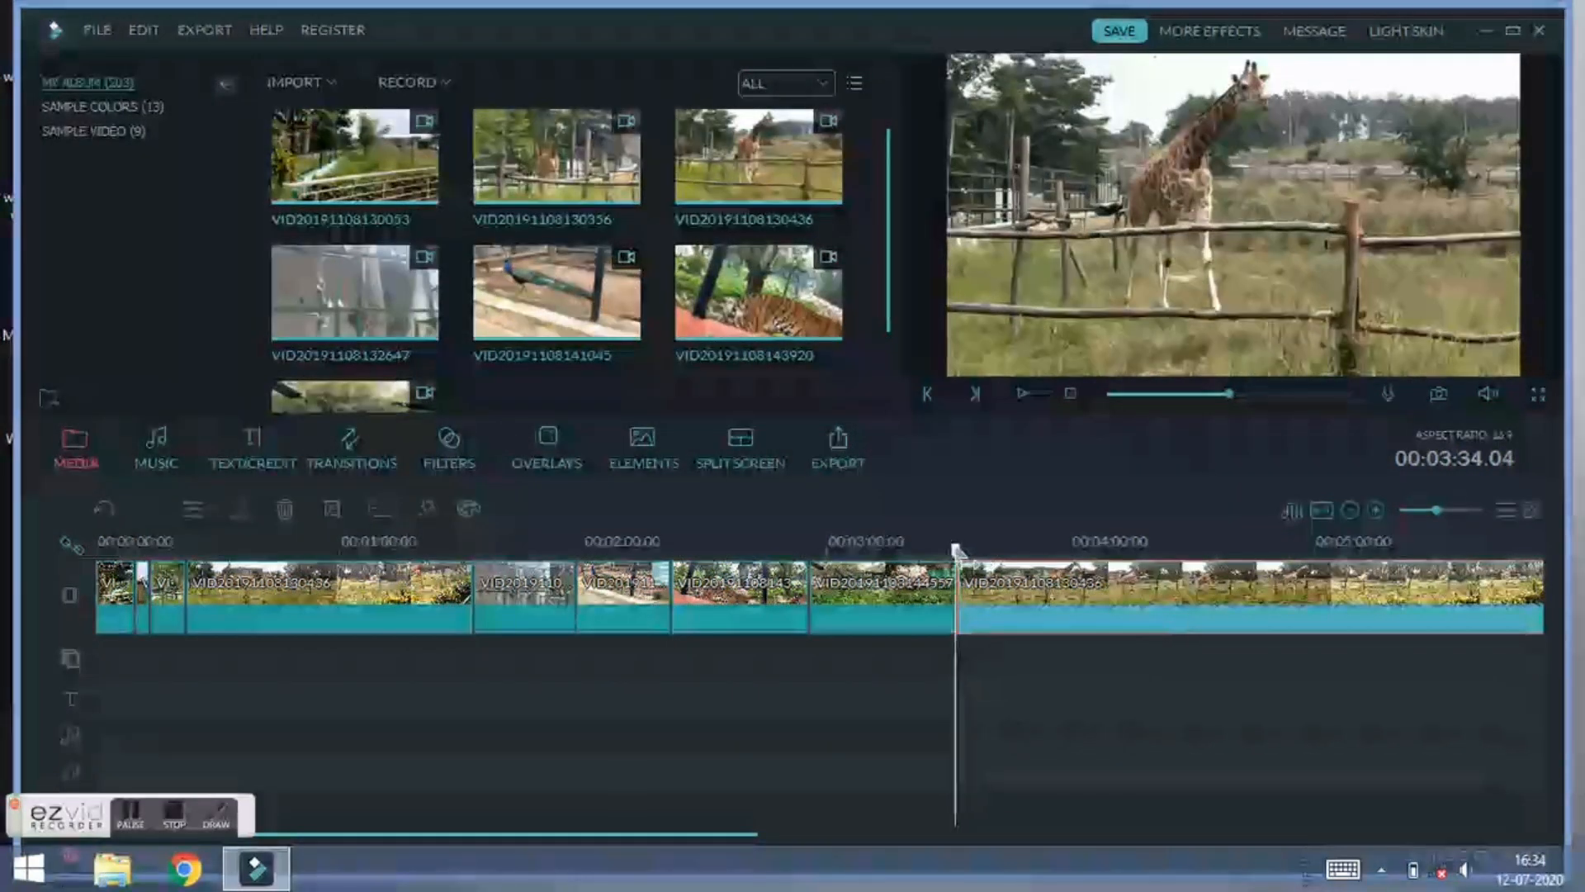
left_click(1022, 392)
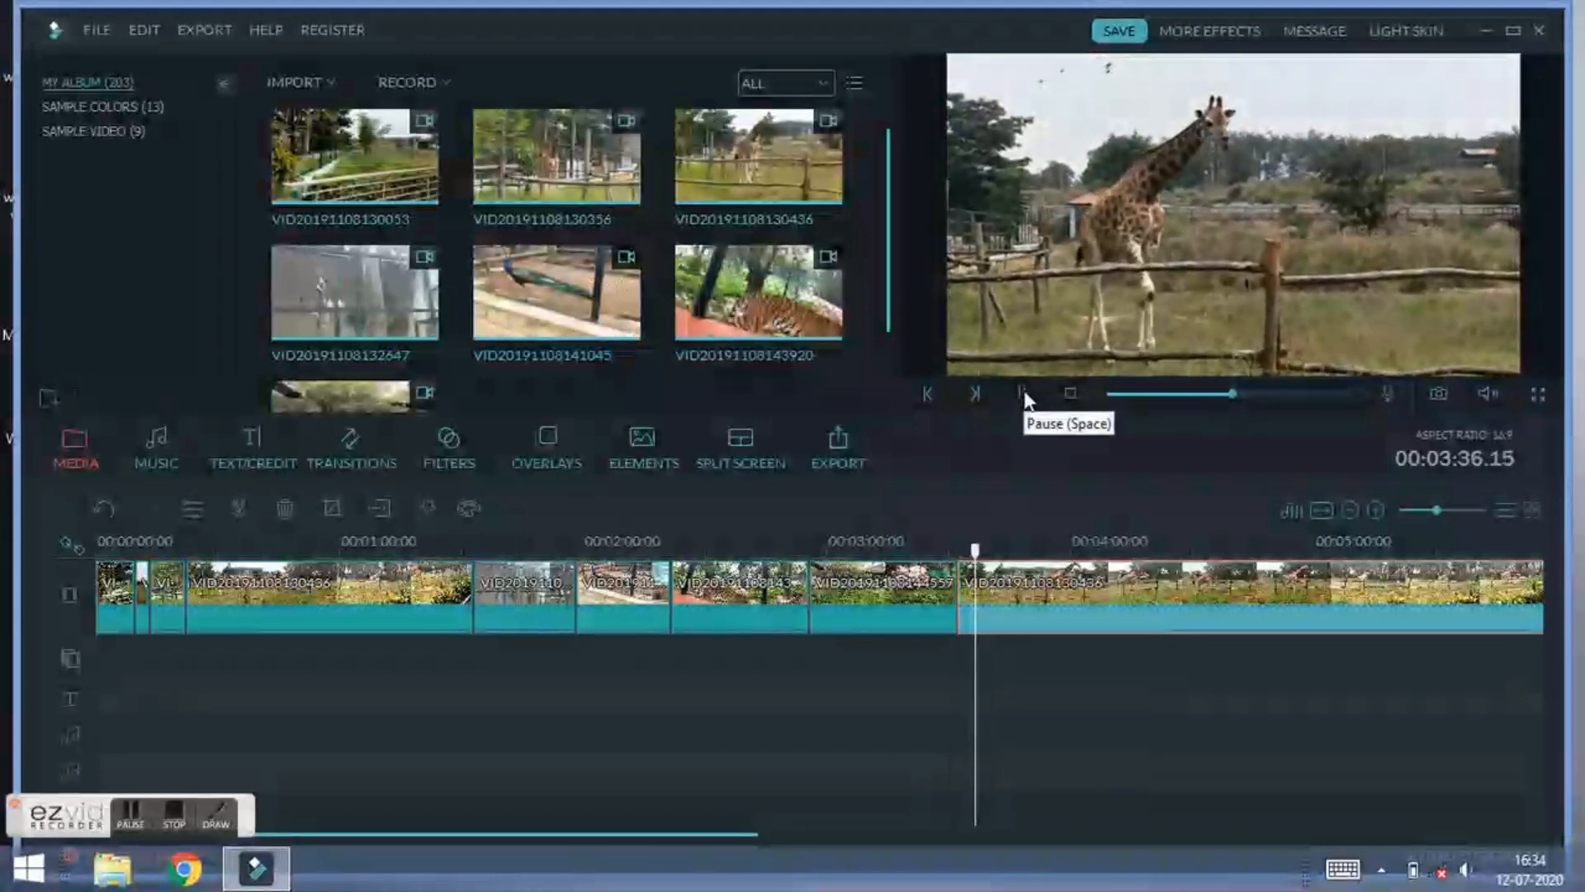
left_click(1023, 393)
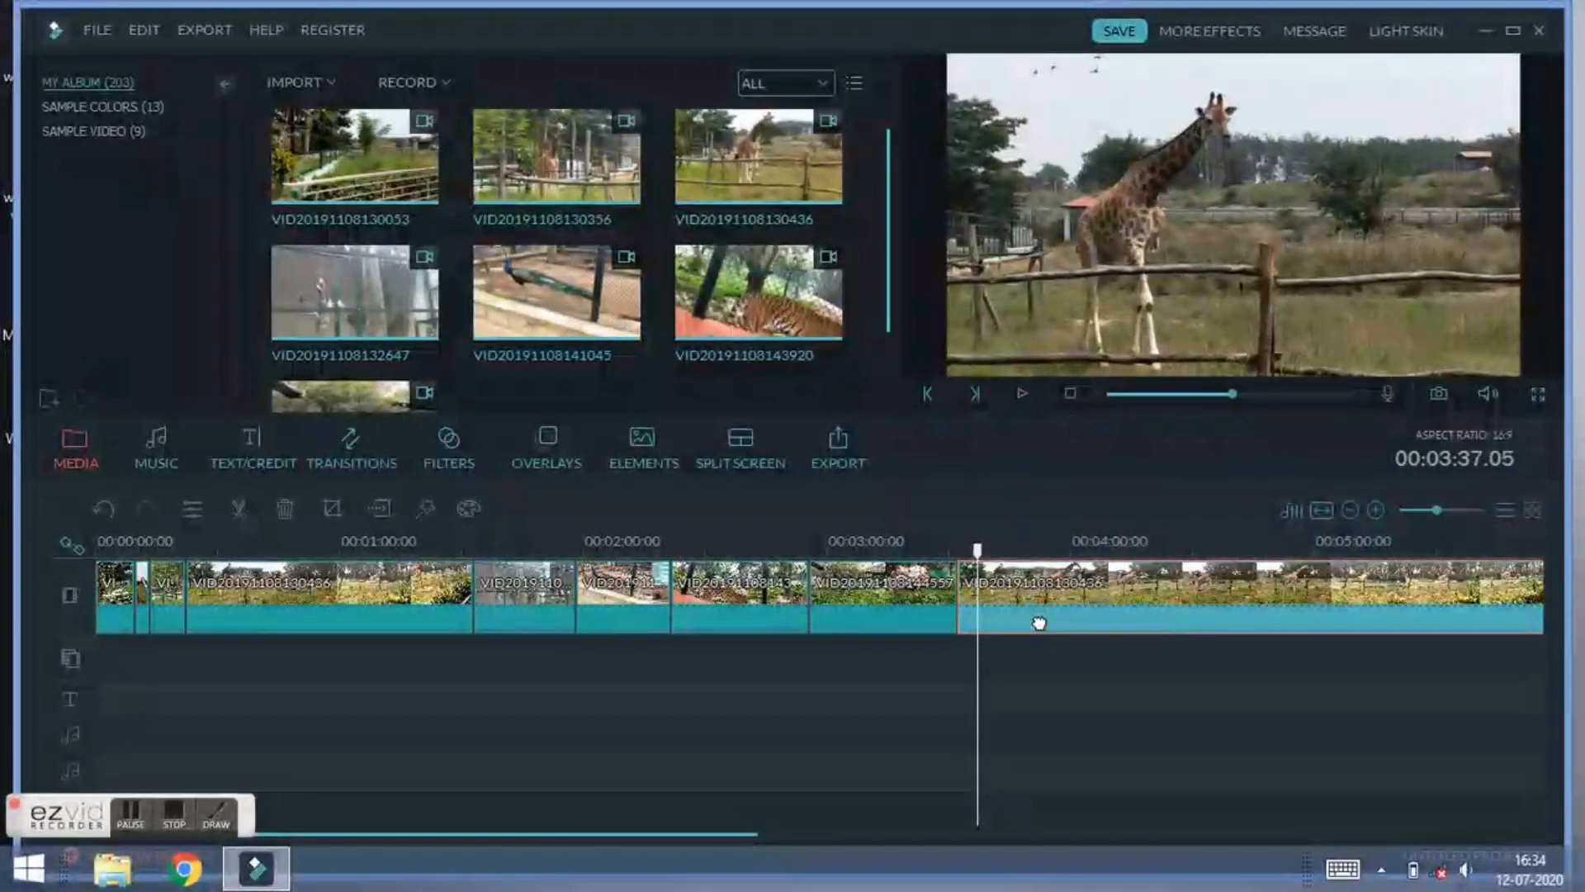
Step: Set the last giraffe clip's speed to 1.00X and apply the clip settings
double_click(1039, 616)
left_click(457, 391)
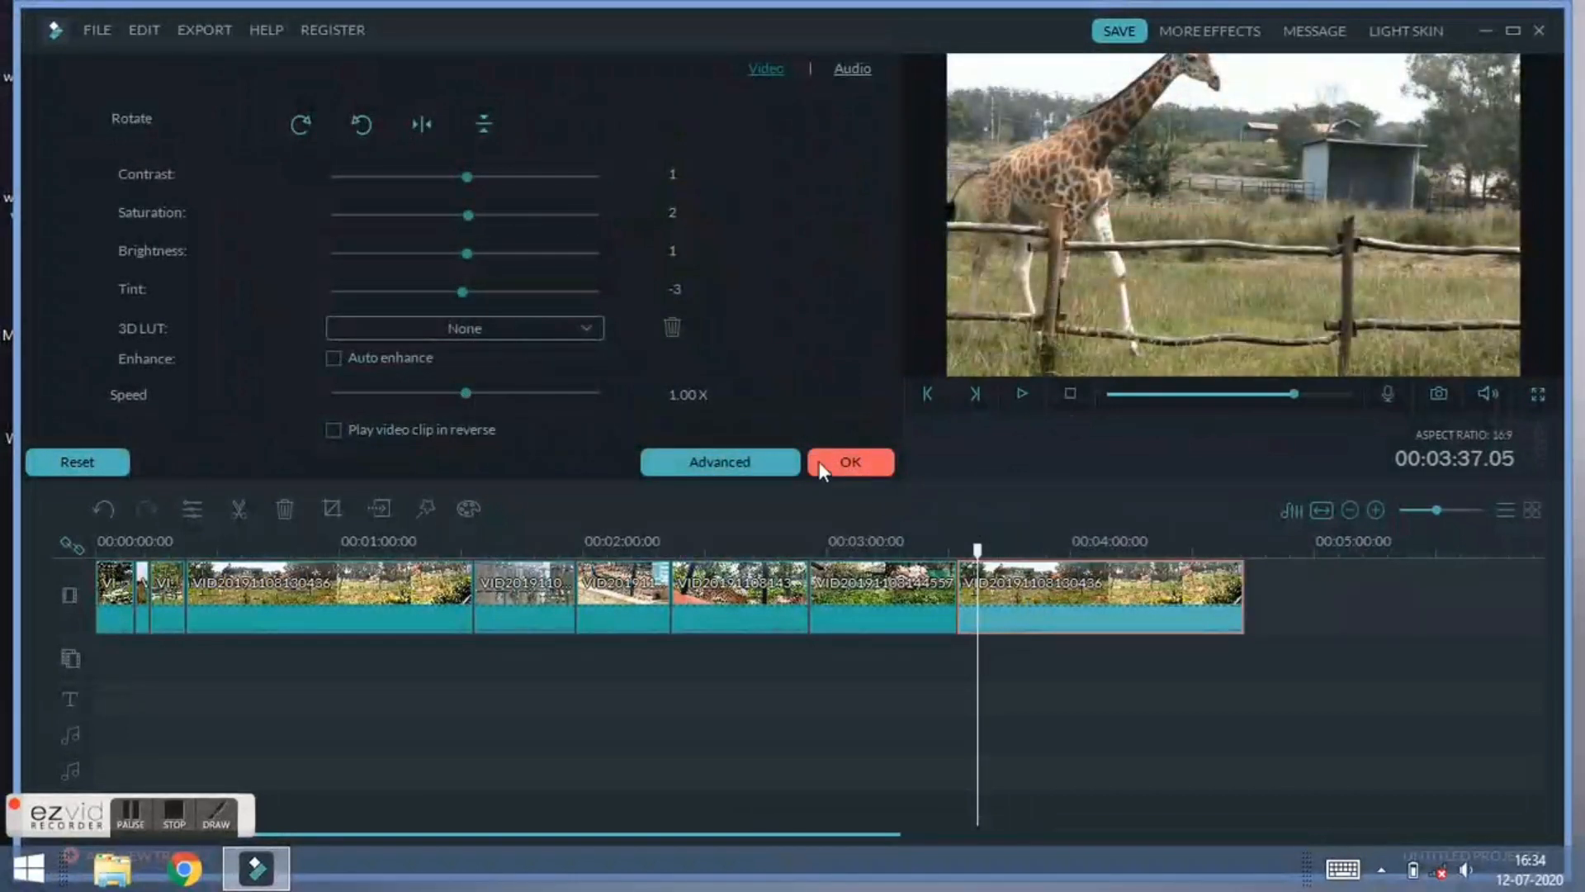
left_click(842, 462)
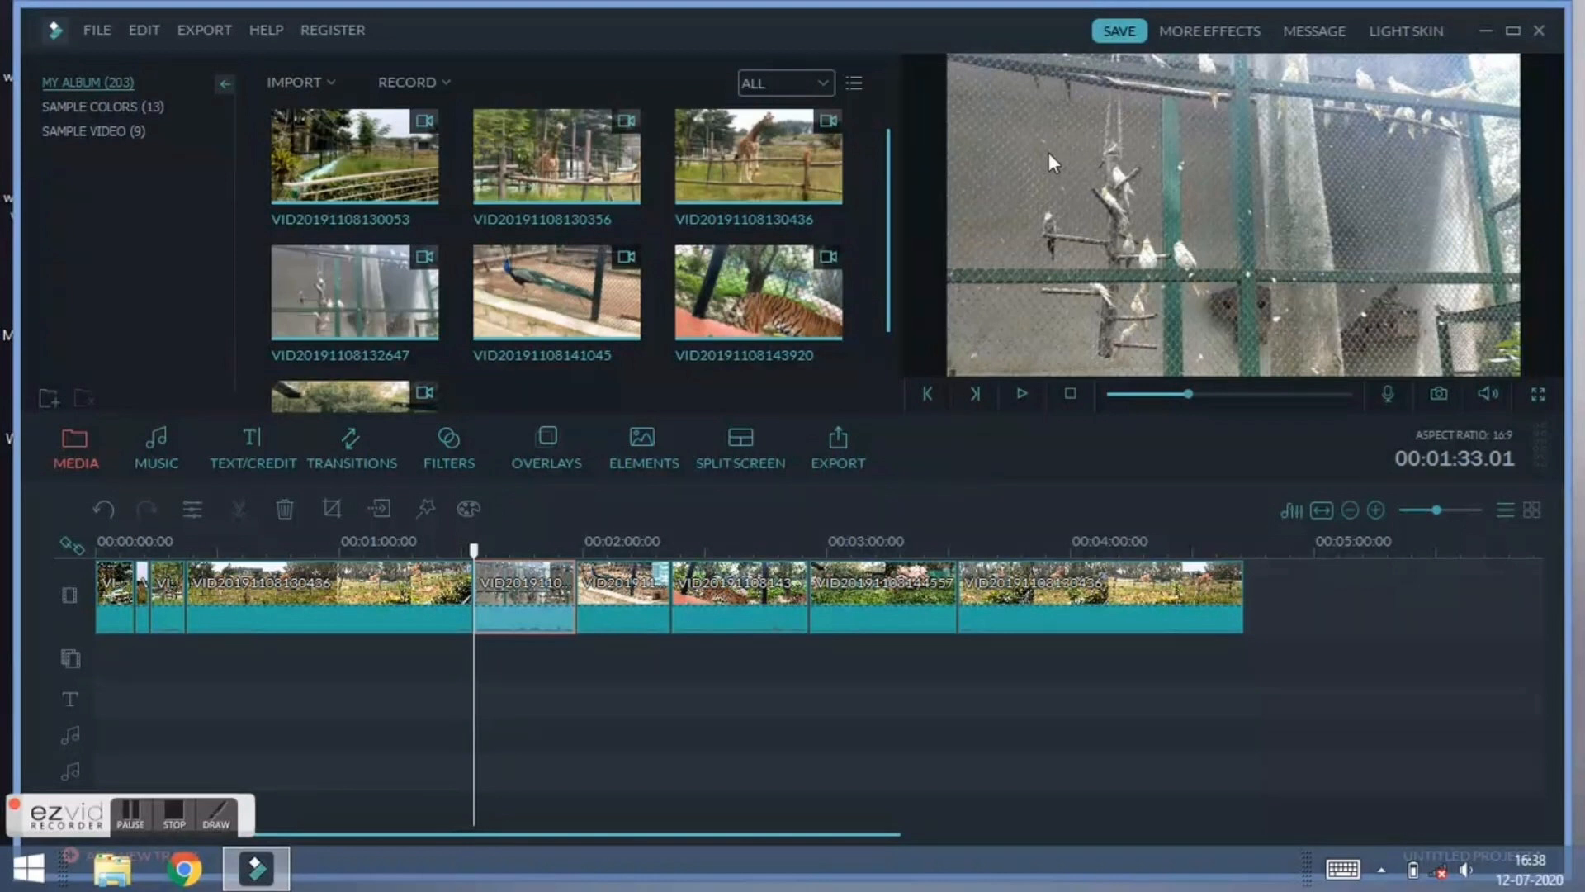
Step: Save the project as "zoo video edit" in the edited videos folder
left_click(1120, 31)
type("ed")
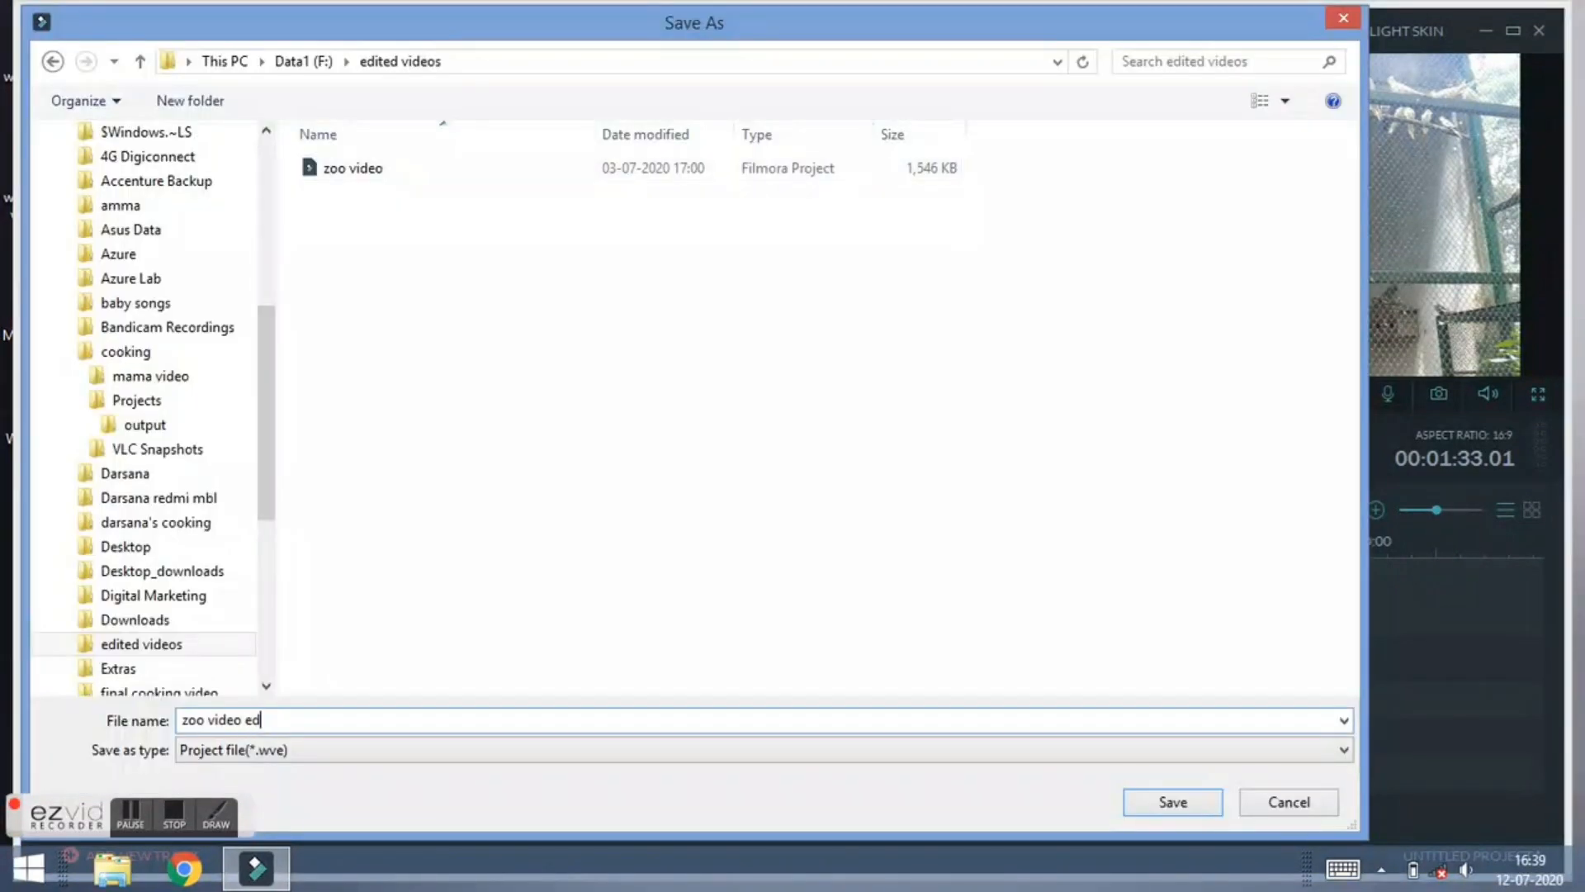
type("it")
left_click(1160, 806)
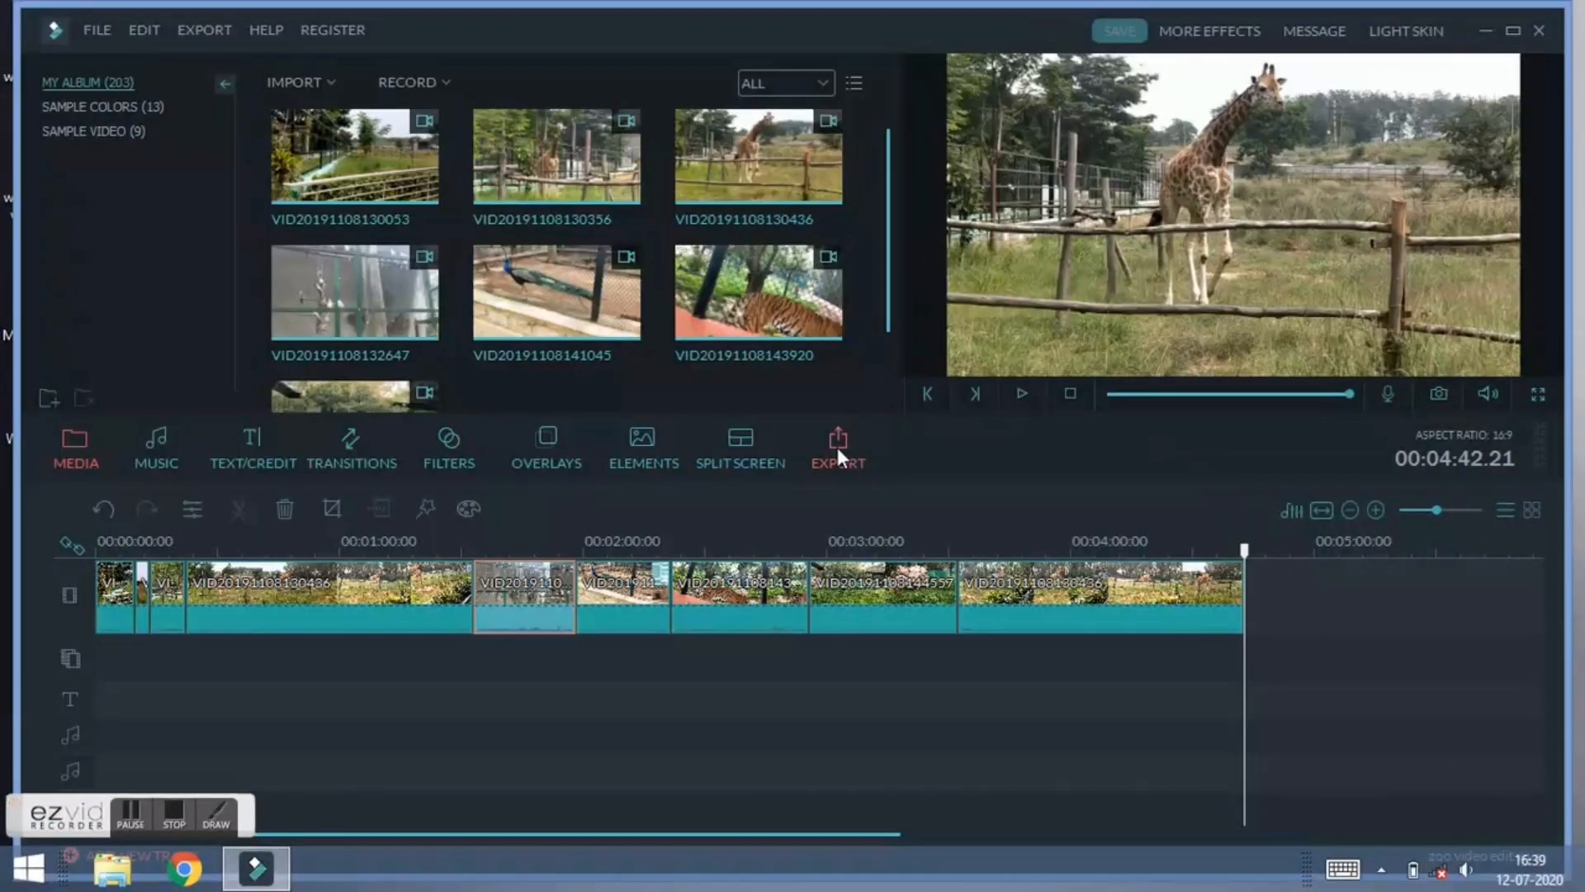
Step: Open the export output settings for the finished zoo video
left_click(837, 449)
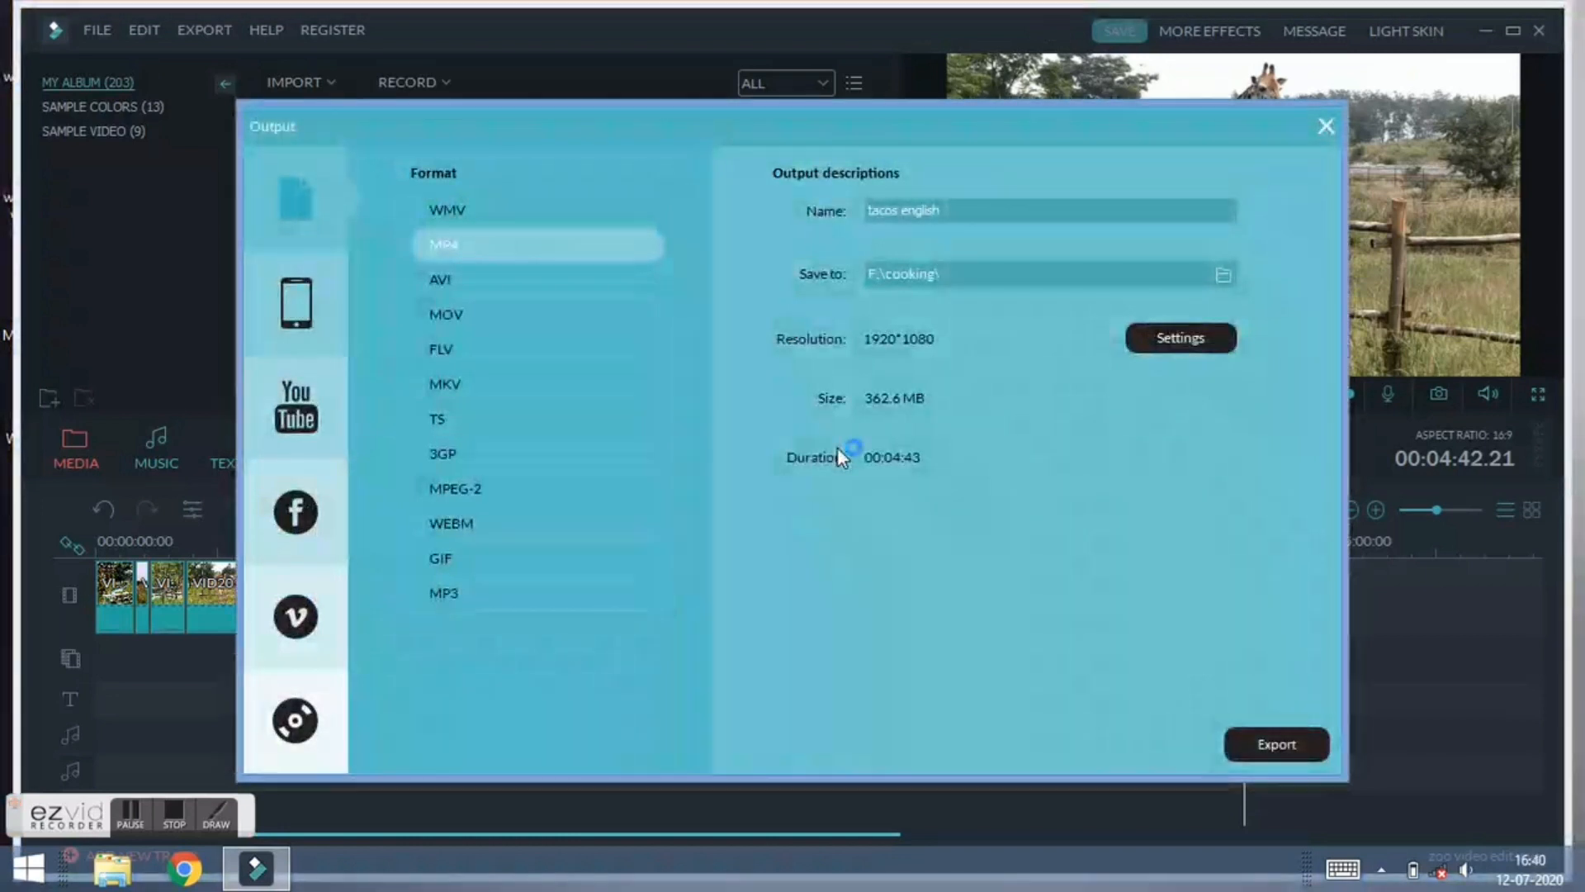